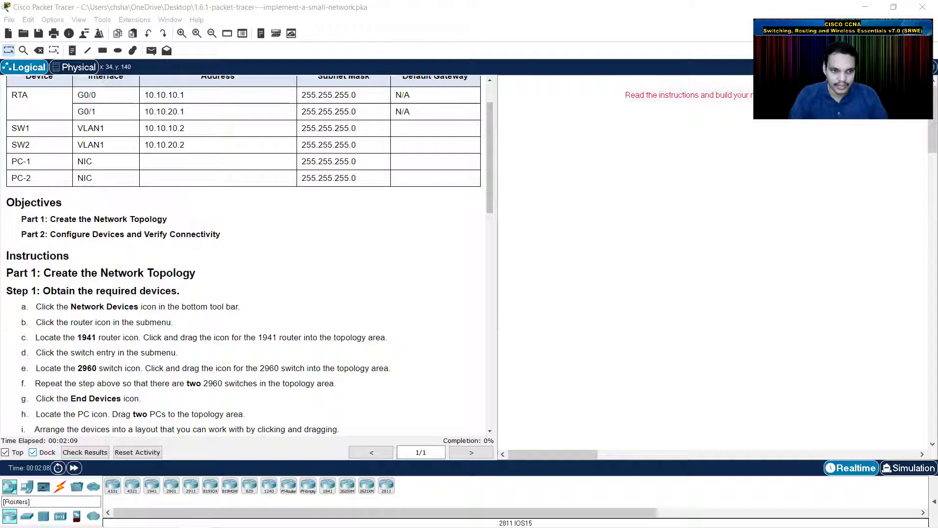
- Place a 1941 router from the Routers category into the topology area
click(14, 485)
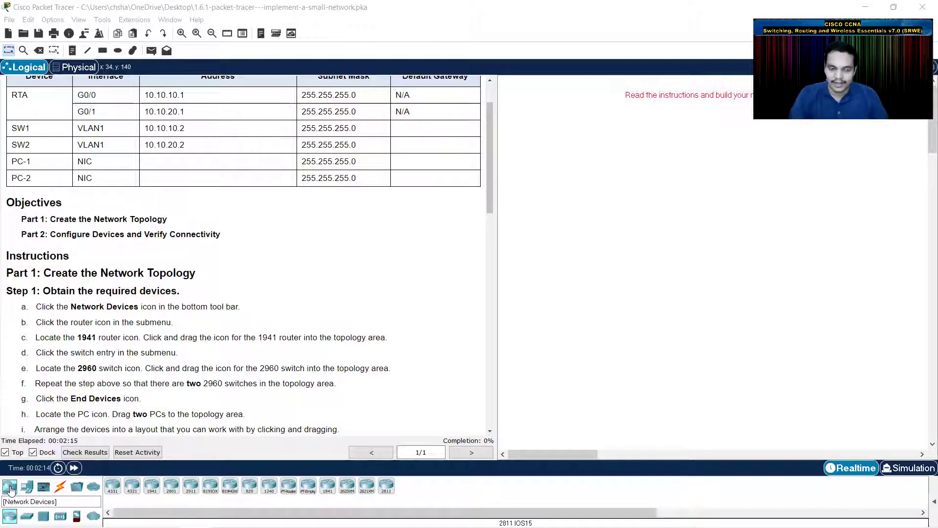
click(11, 487)
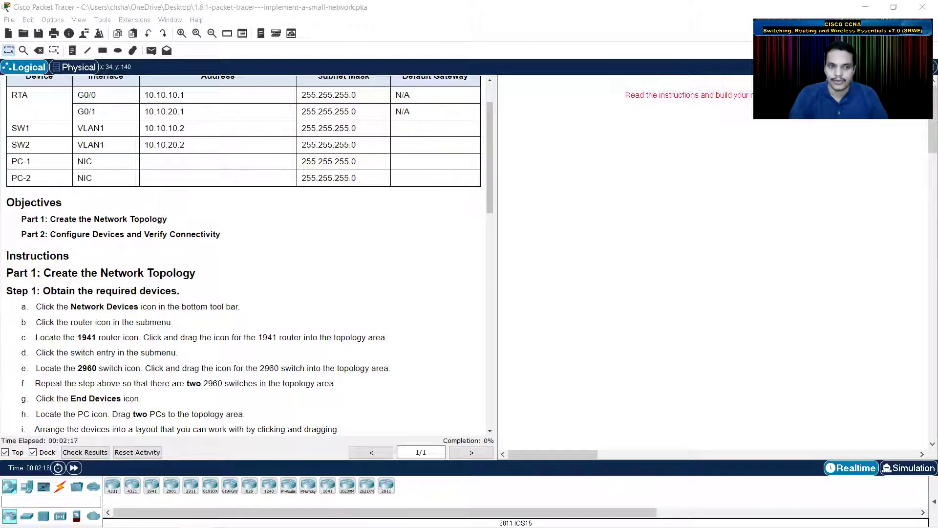
click(27, 516)
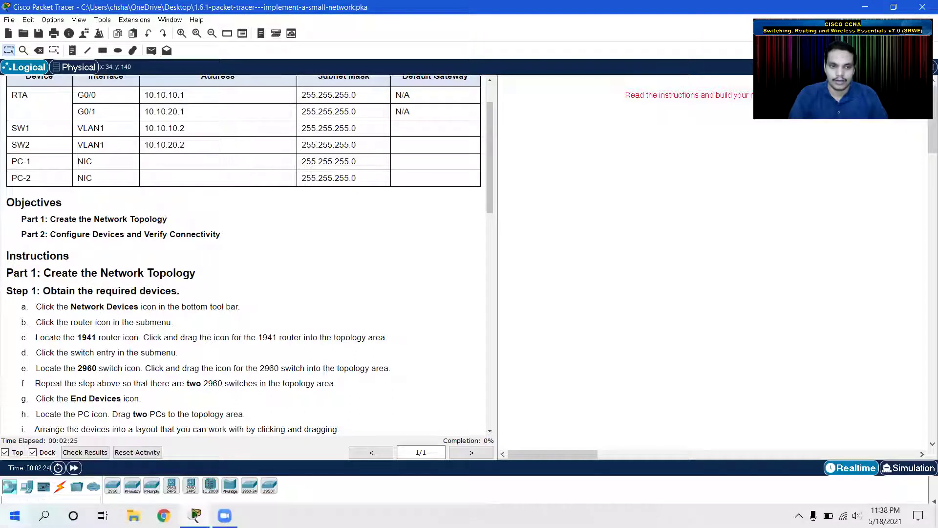
click(10, 514)
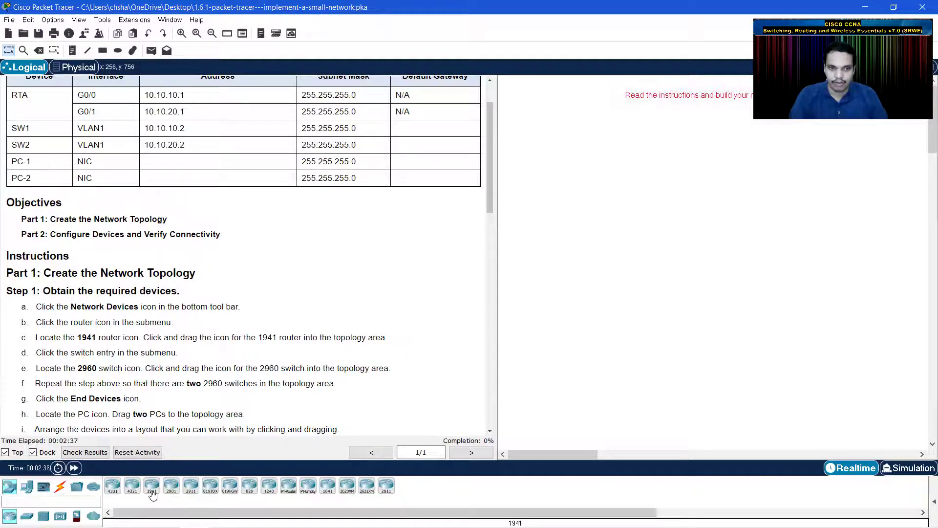
drag(151, 490, 705, 201)
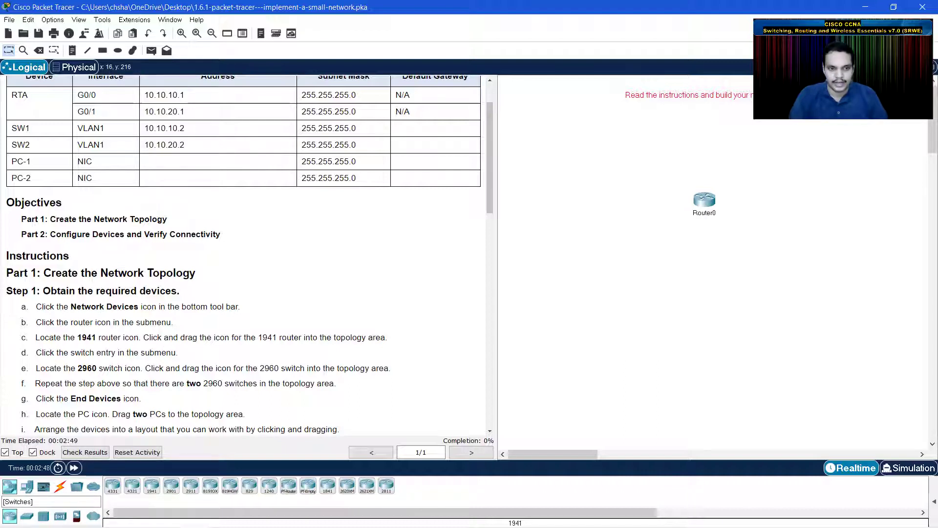
- Add two 2960 switches side by side below the router
click(26, 516)
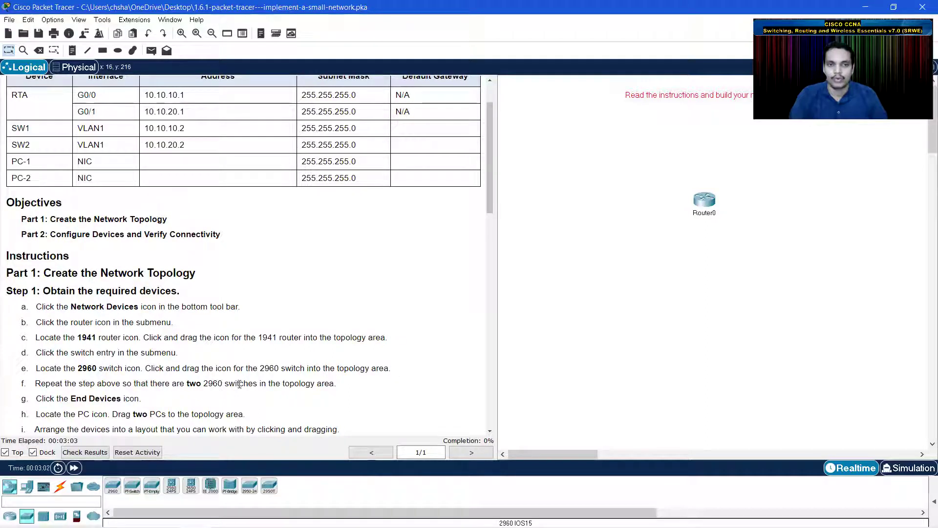
drag(114, 487, 640, 272)
drag(113, 487, 786, 290)
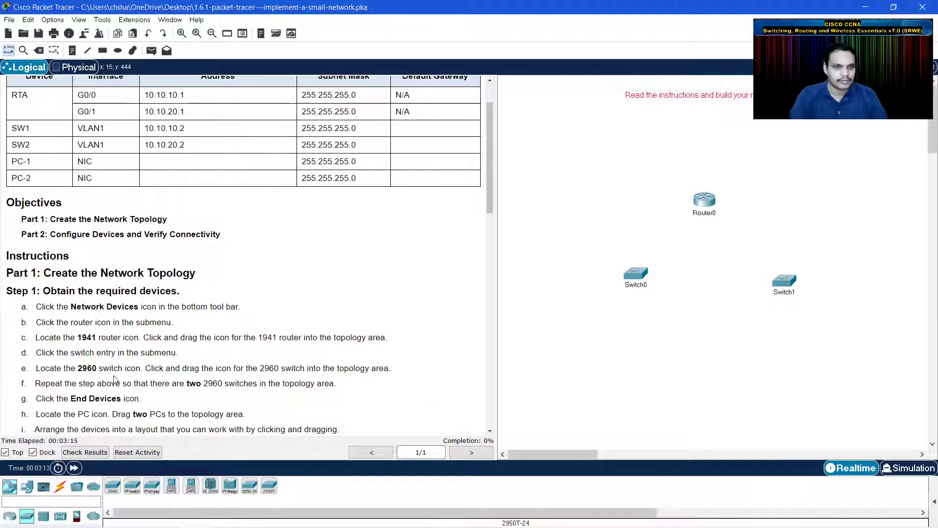
scroll(94, 381, down, 2)
scroll(92, 364, down, 1)
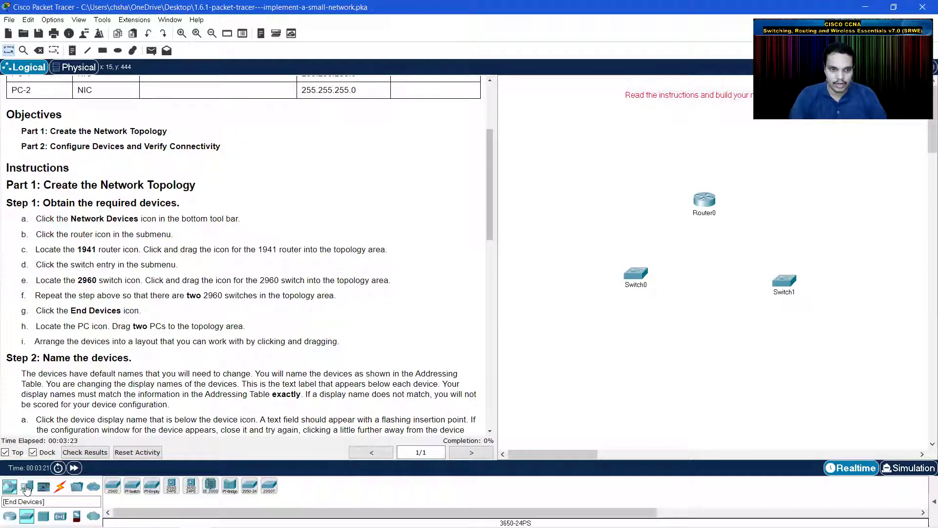
- Place PC0 under the first switch and PC1 under the second switch
click(27, 488)
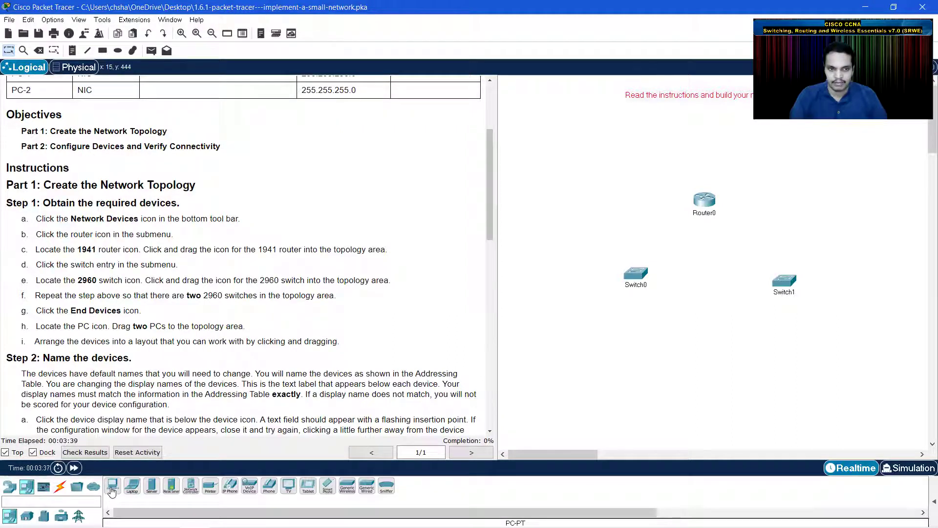
drag(112, 491, 626, 354)
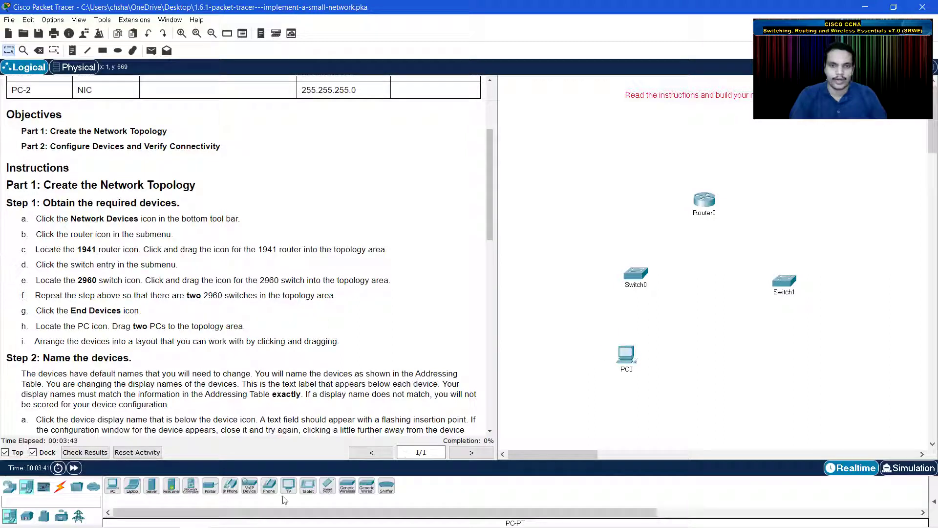
drag(116, 490, 793, 355)
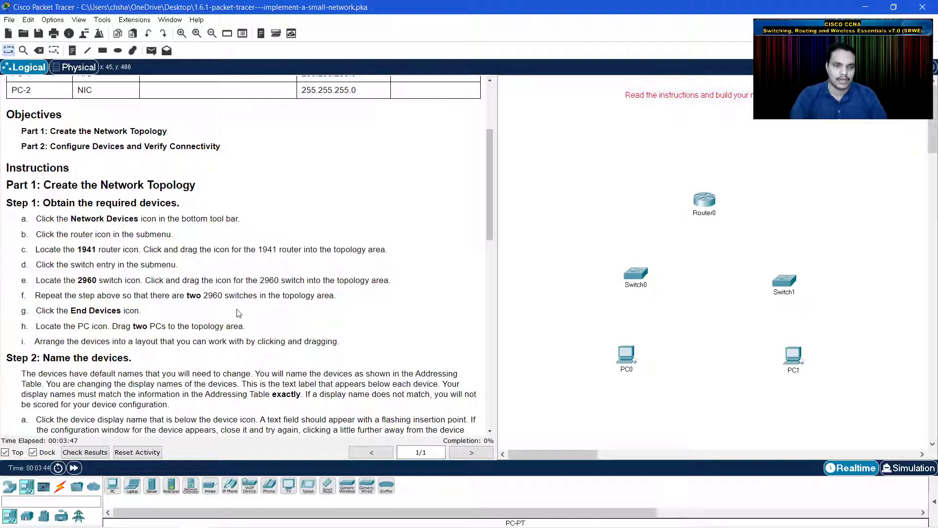
scroll(185, 325, down, 1)
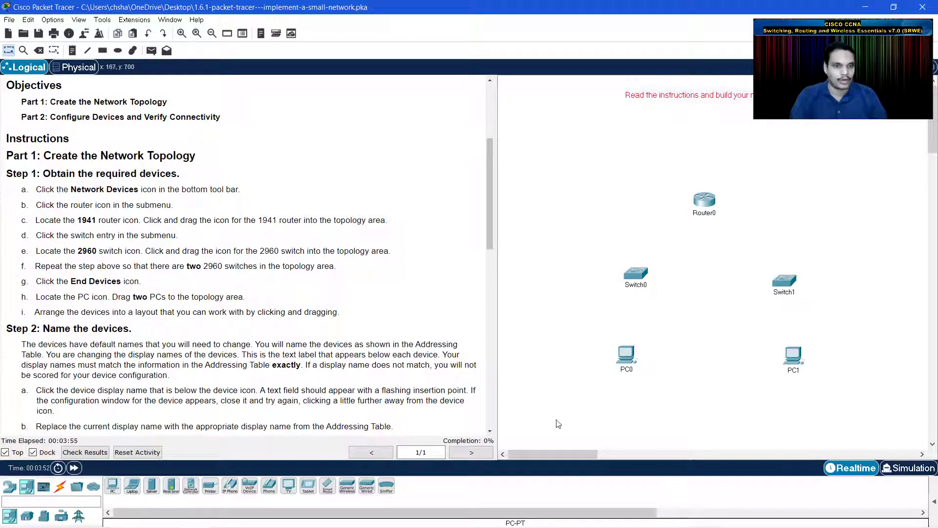
scroll(74, 330, down, 1)
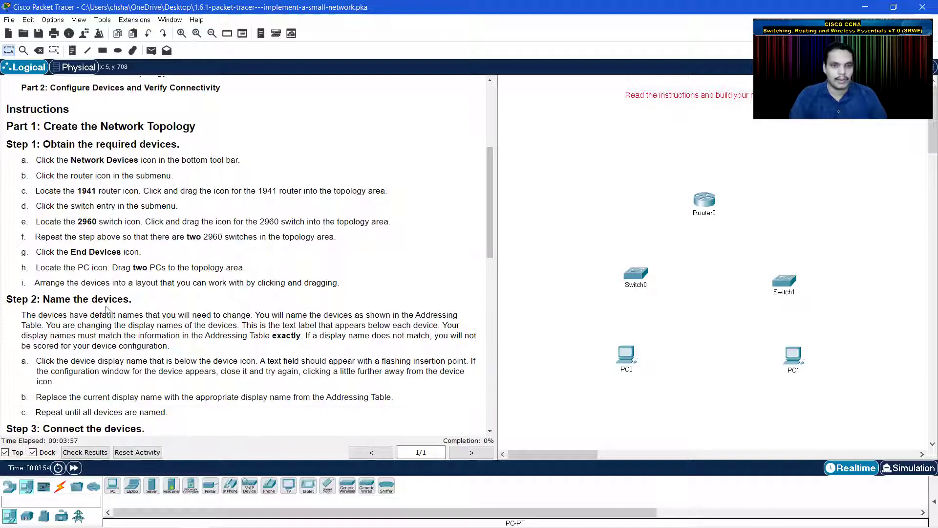
scroll(136, 299, down, 1)
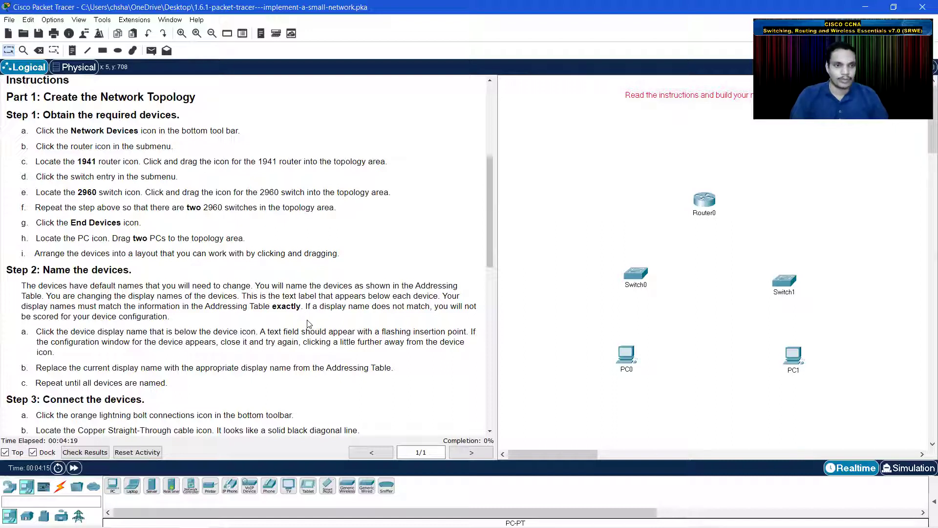
scroll(352, 344, up, 4)
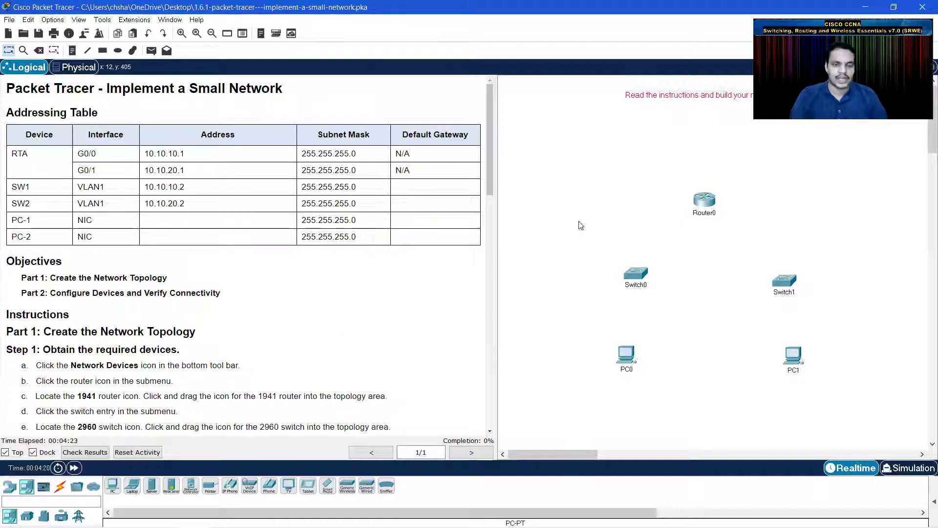
- Rename Router0 to RTA
click(704, 214)
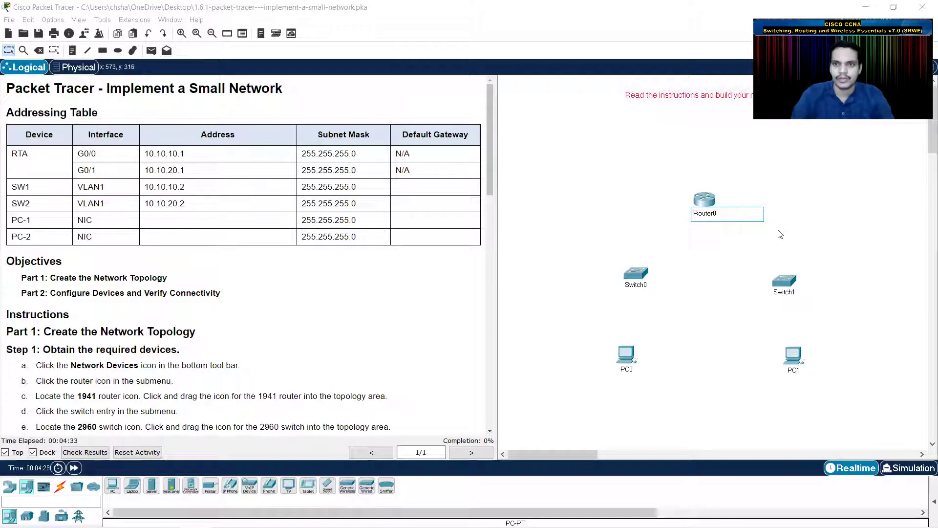
double_click(721, 213)
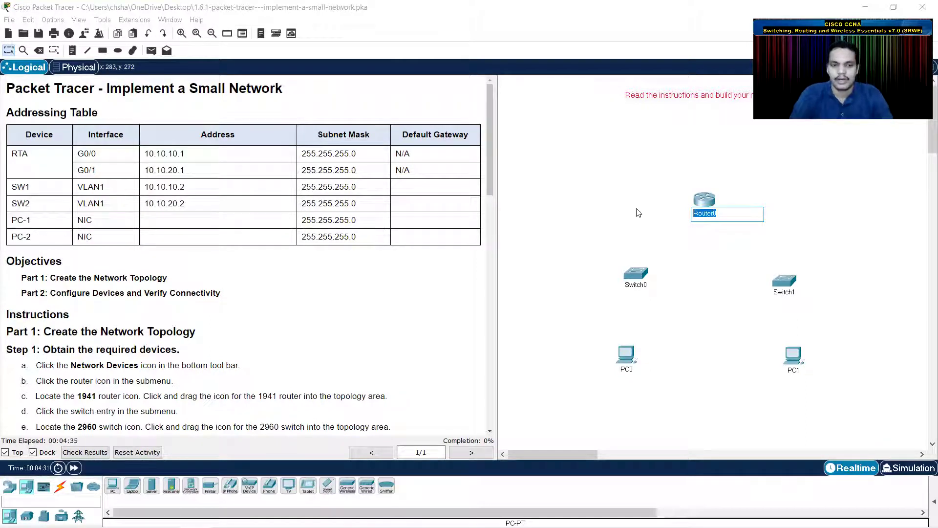
text(RTA)
key(Return)
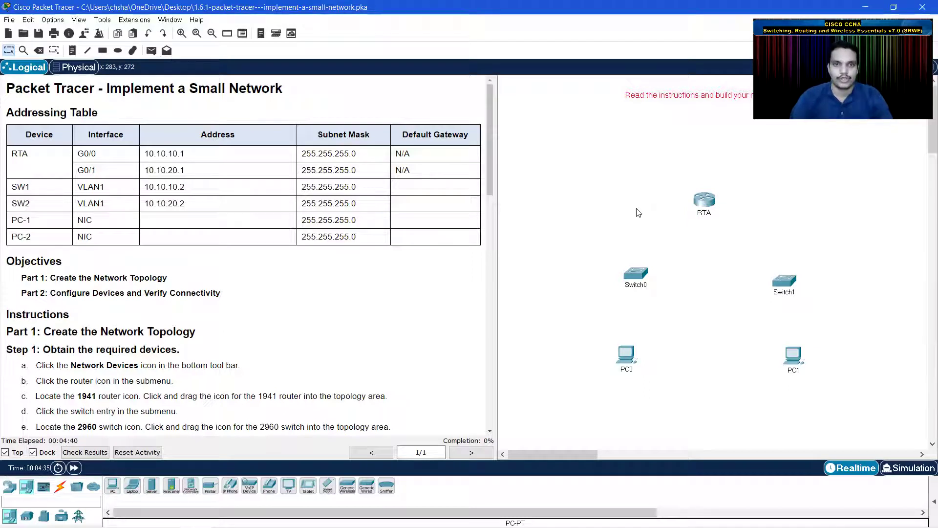
- Rename Switch0 to SW1 and Switch1 to SW2
click(635, 281)
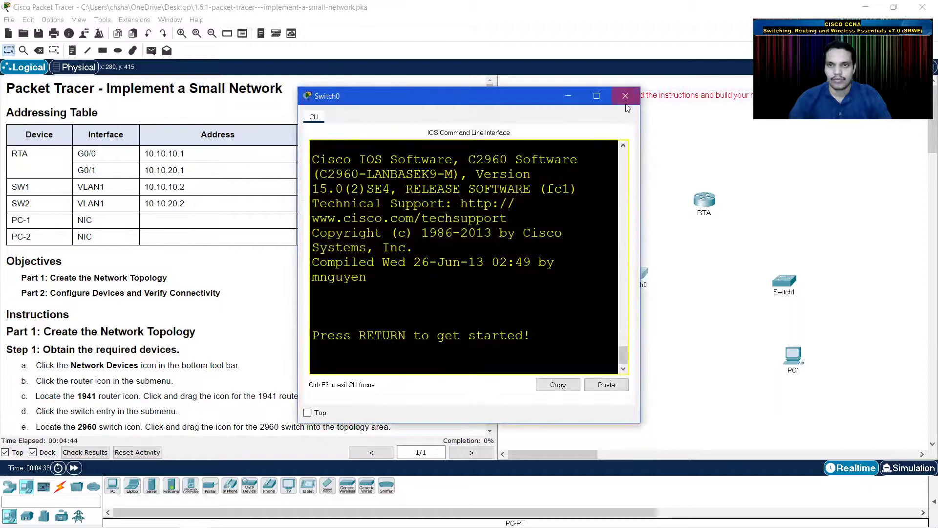
click(643, 87)
click(638, 285)
drag(653, 288, 613, 290)
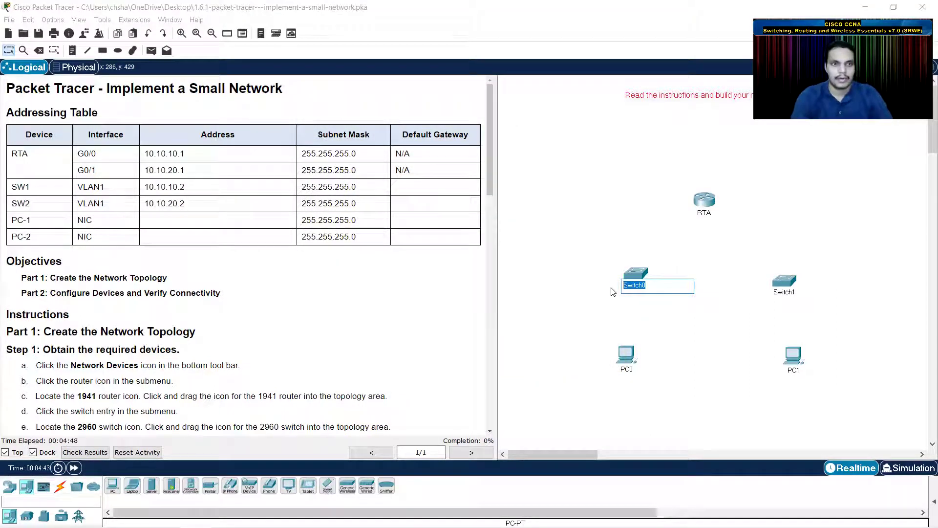
text(SW1)
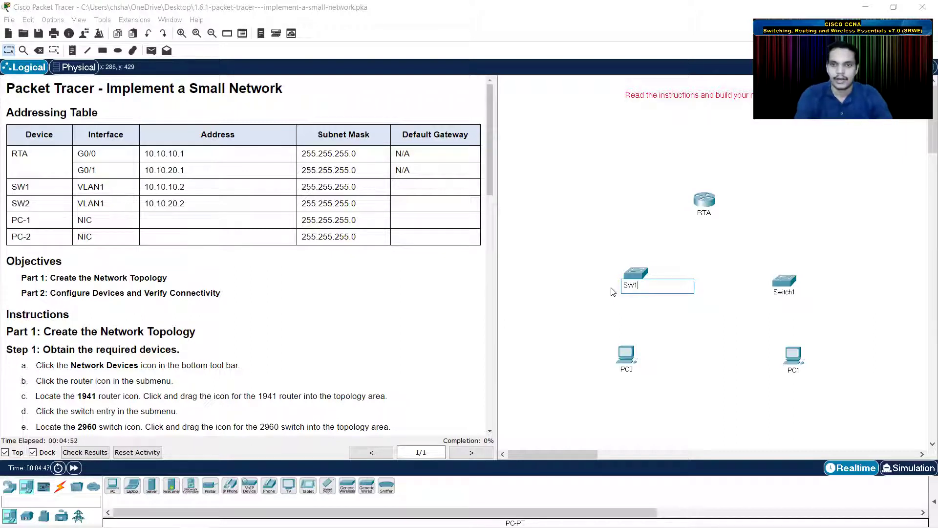
click(612, 291)
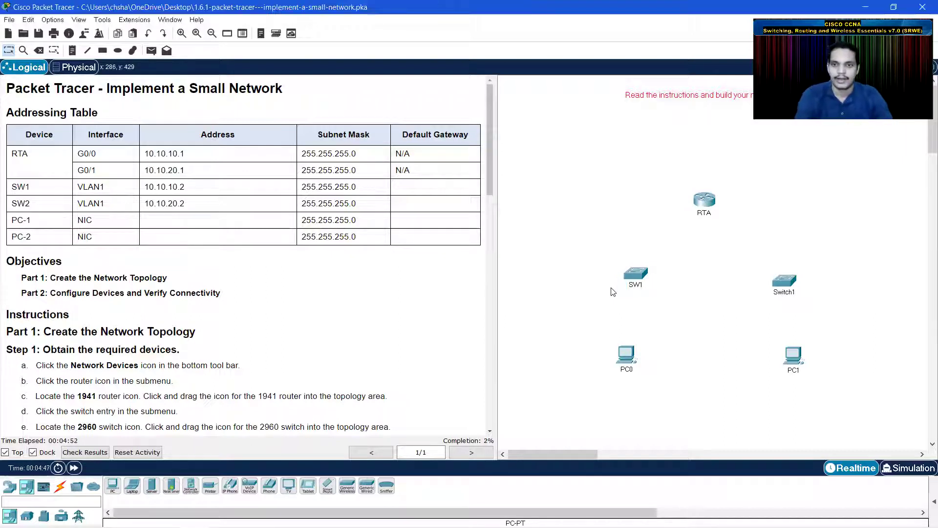
click(784, 293)
drag(805, 293, 738, 295)
text(S)
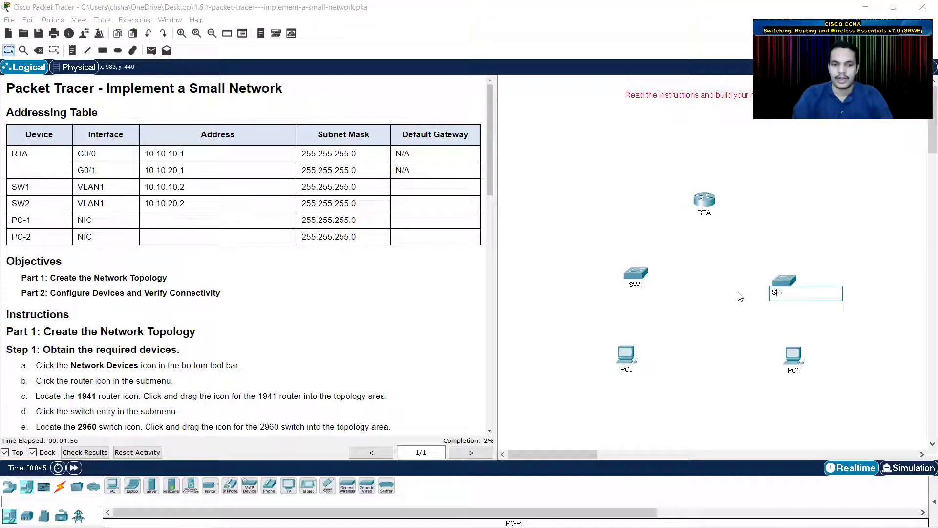
text(W2)
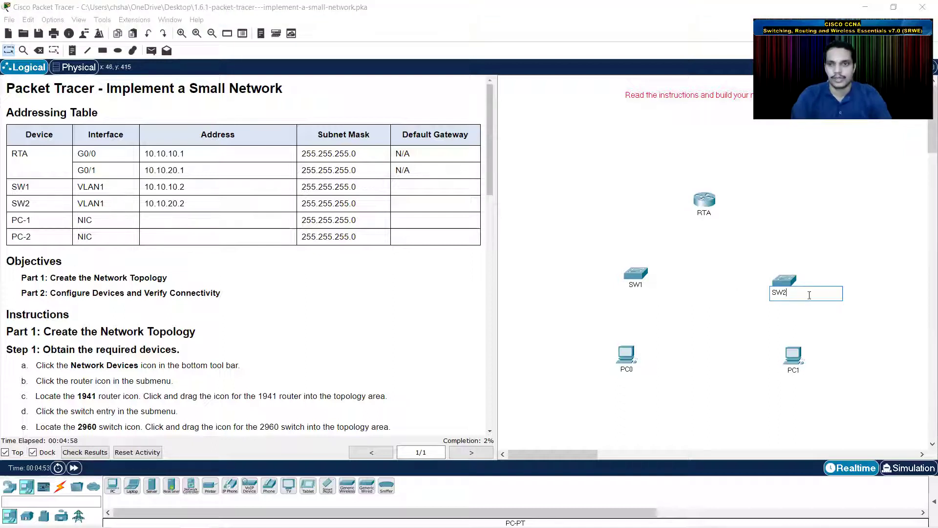
key(Return)
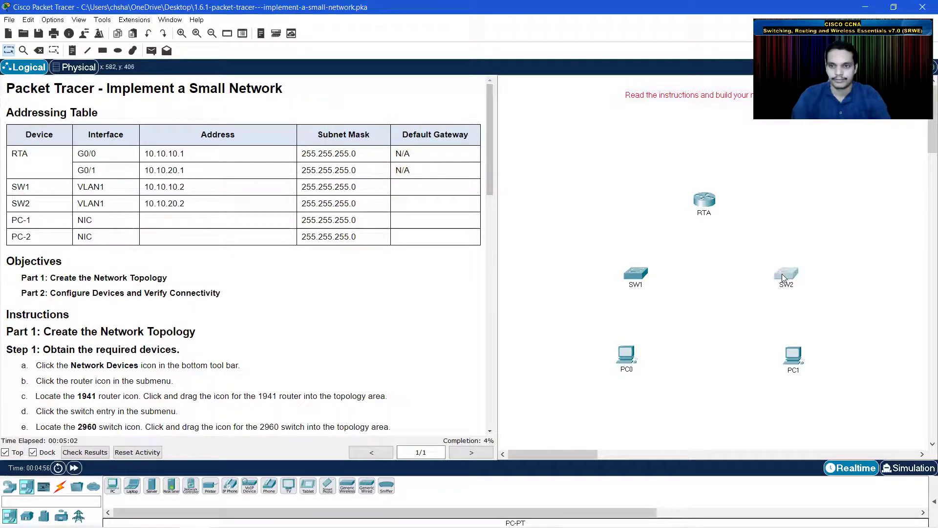
- Rename PC0 to PC-1 and PC1 to PC-2
click(627, 370)
text(PC)
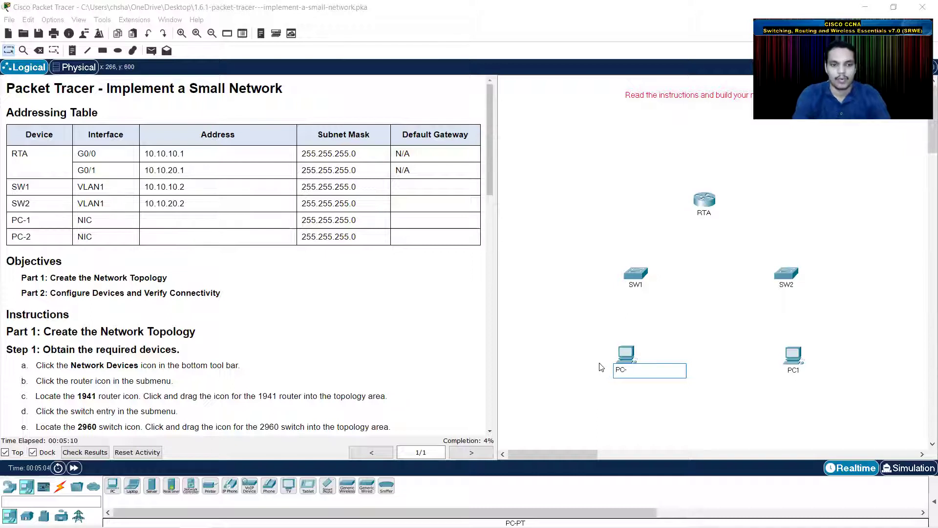
text(-1)
key(Return)
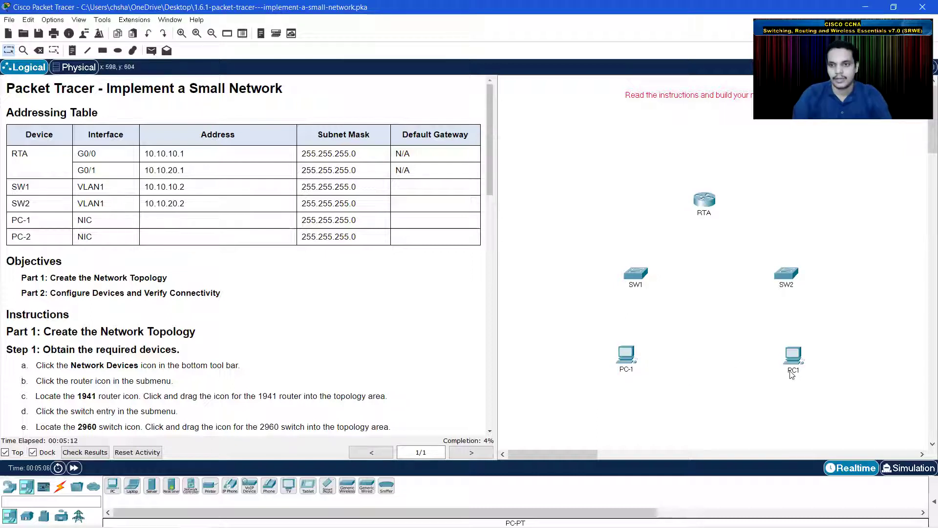
click(791, 370)
text(P)
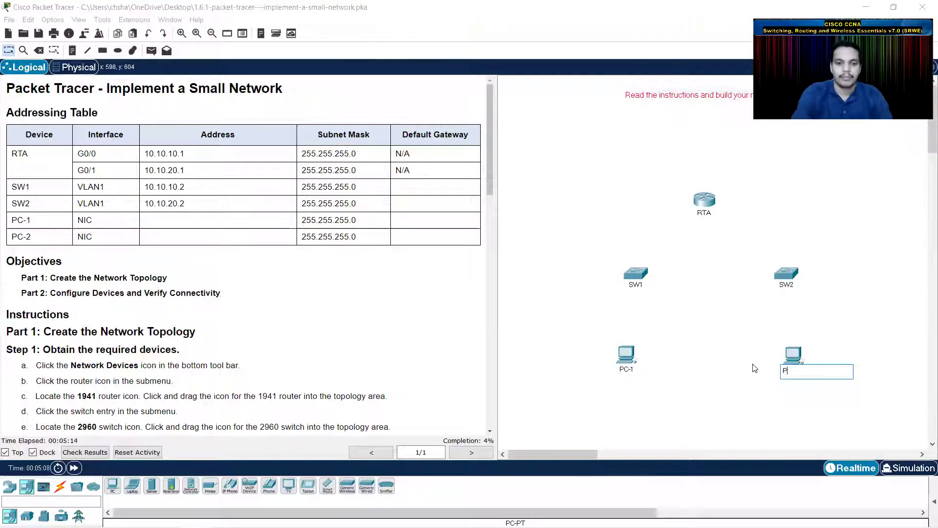
text(C-2)
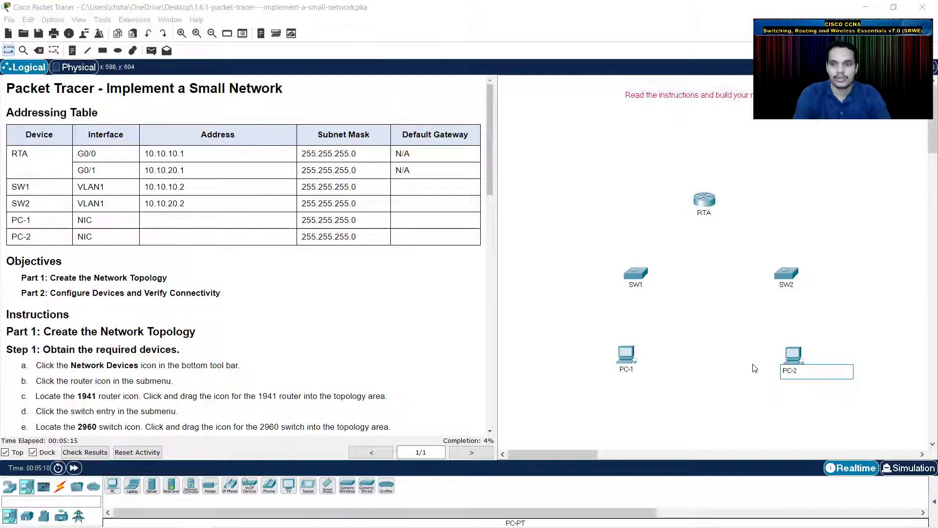
key(Return)
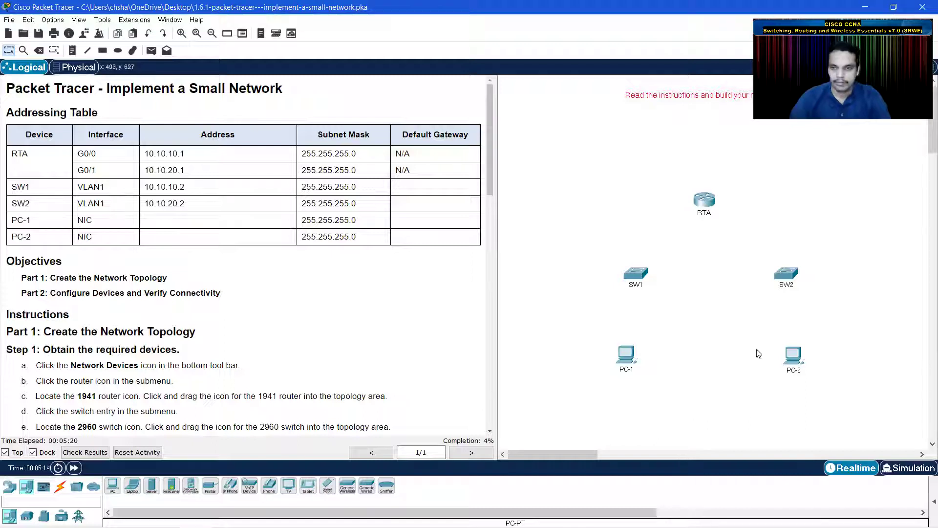
- Scroll the instructions and show the Connections category's cable types
scroll(278, 315, down, 3)
scroll(276, 311, down, 7)
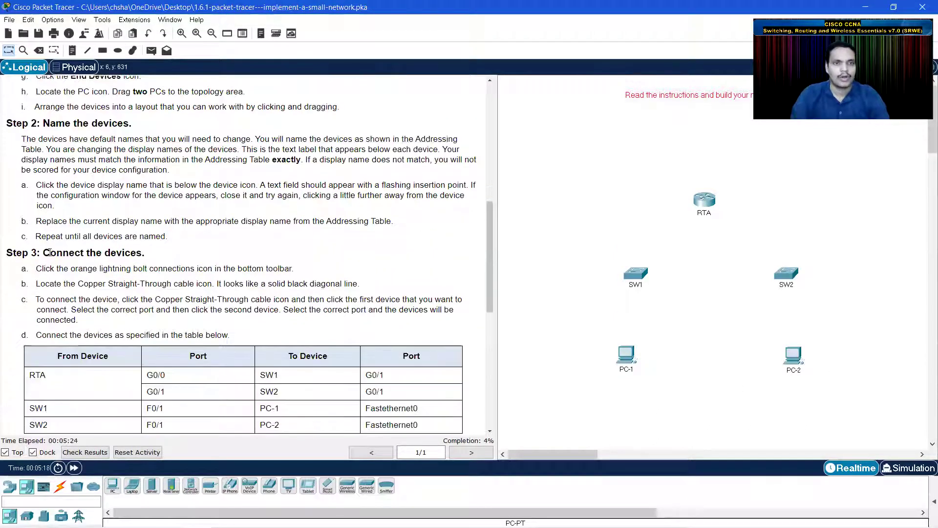
scroll(180, 267, down, 1)
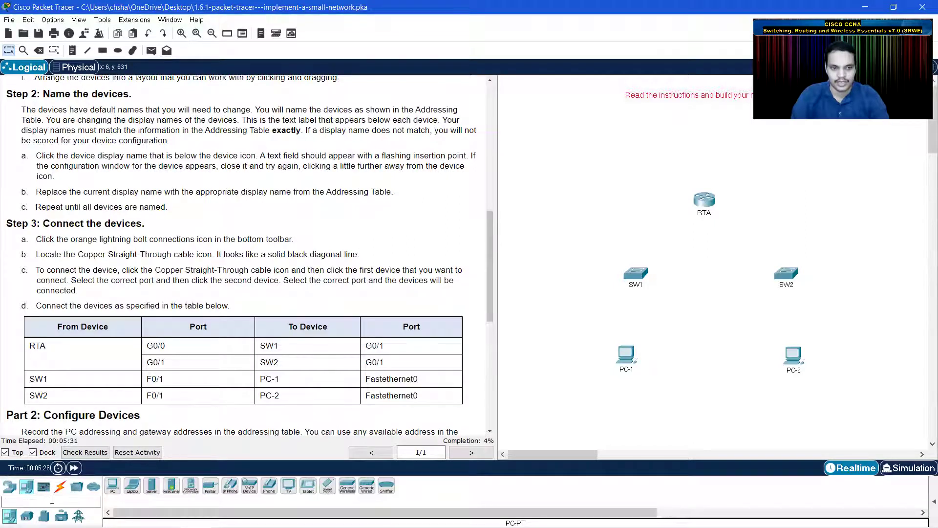
click(61, 488)
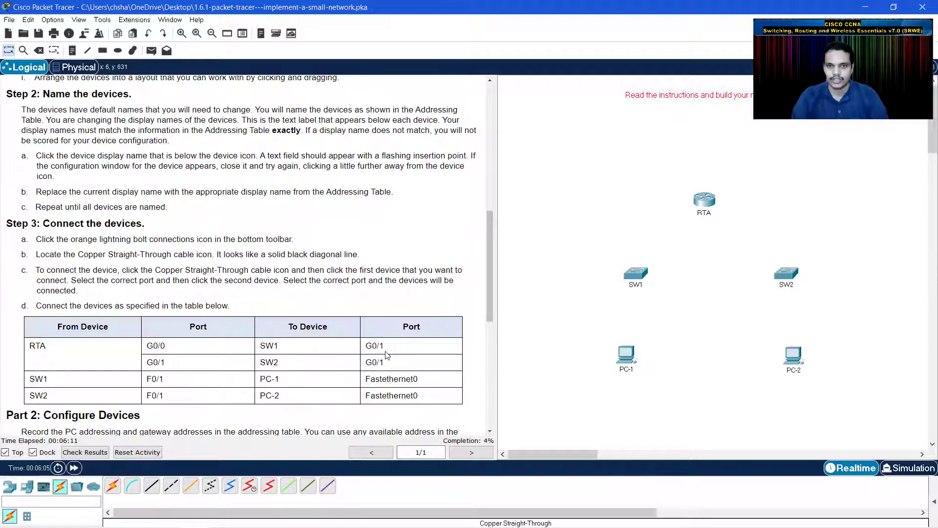
- Connect RTA G0/0 to SW1 G0/1 with a copper straight-through cable
click(152, 488)
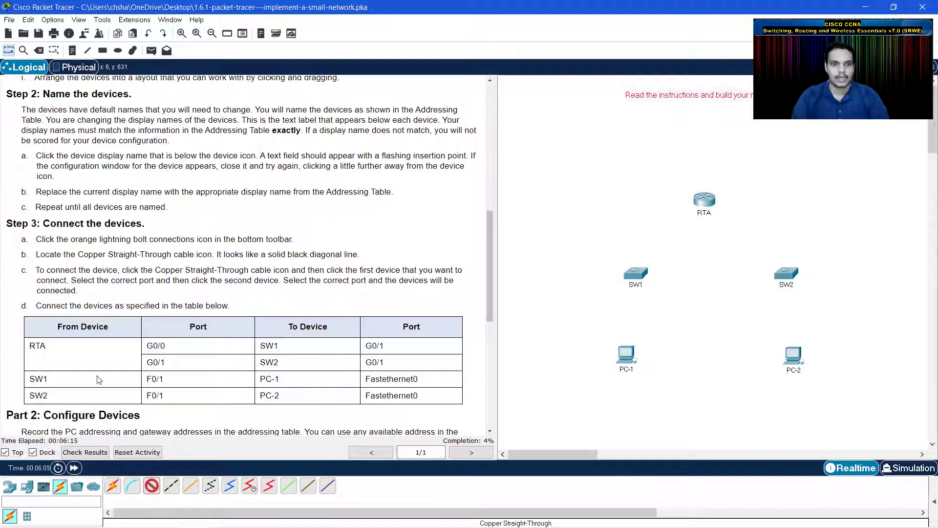
click(706, 200)
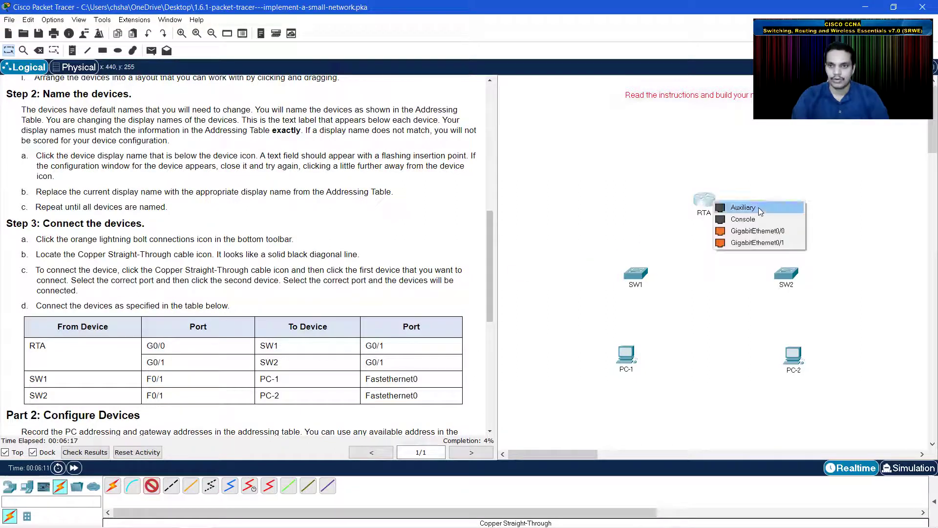
click(769, 233)
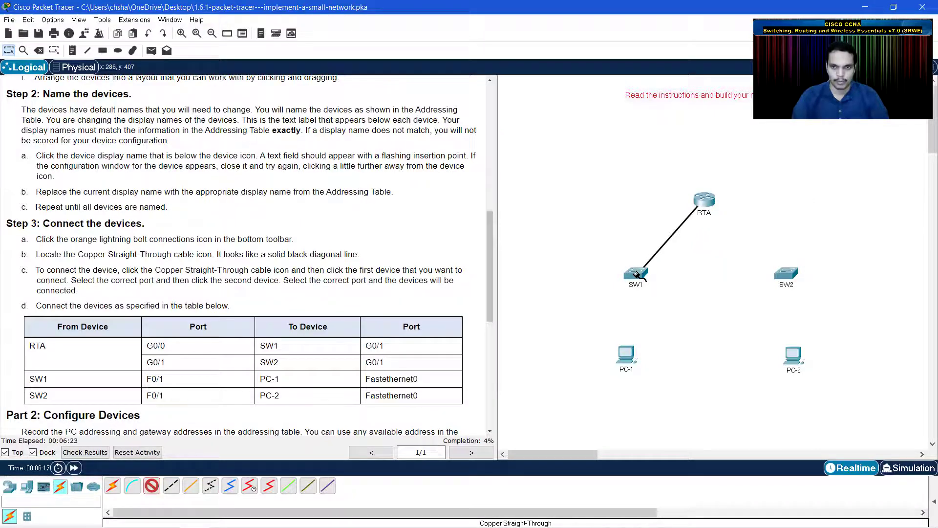
click(636, 275)
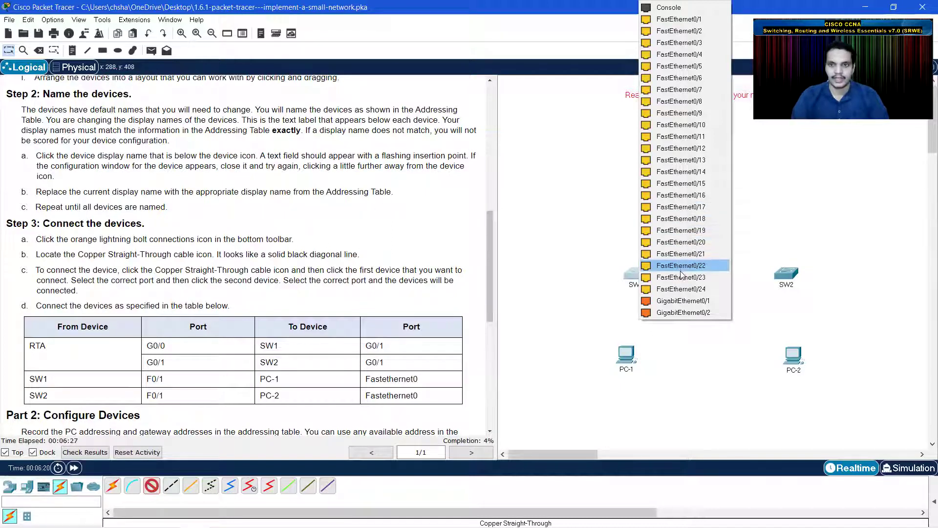
click(705, 301)
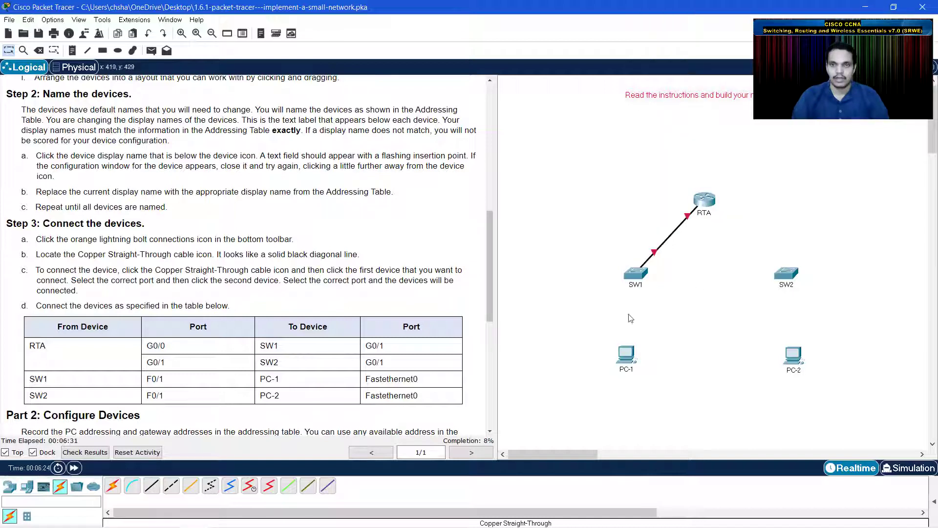
- Connect RTA G0/1 to SW2 G0/1 with a copper straight-through cable
click(149, 489)
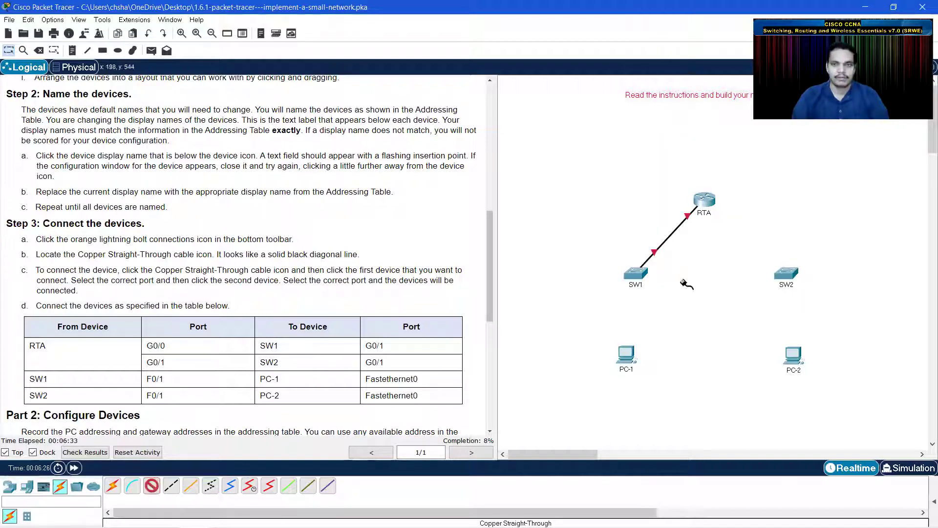
click(703, 200)
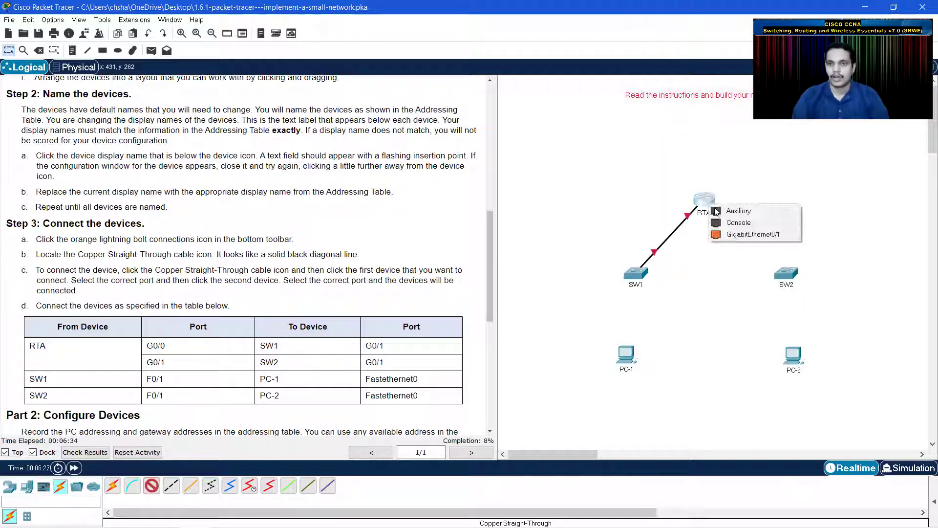
click(745, 235)
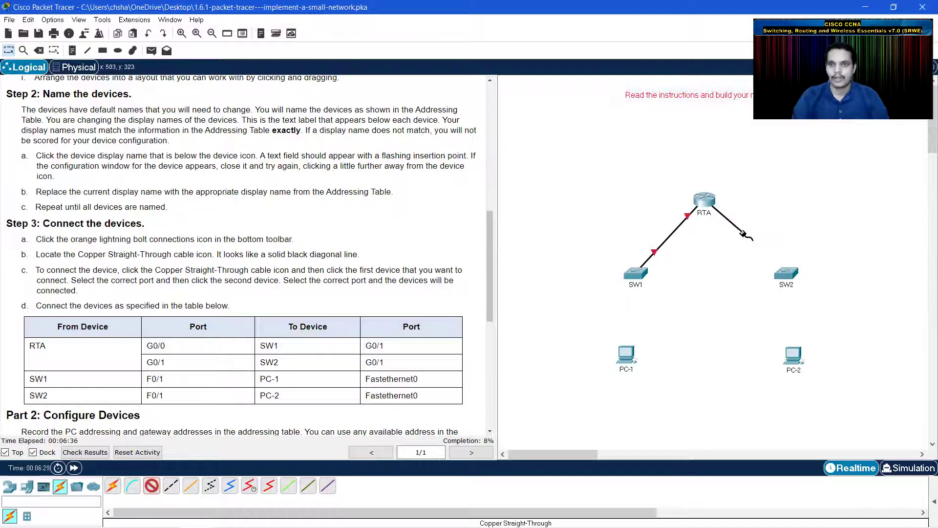
click(787, 277)
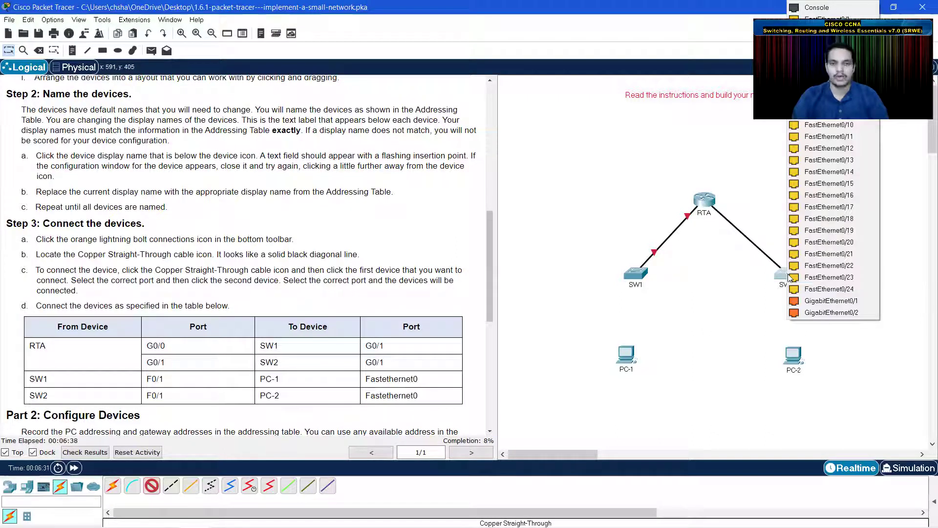
click(830, 301)
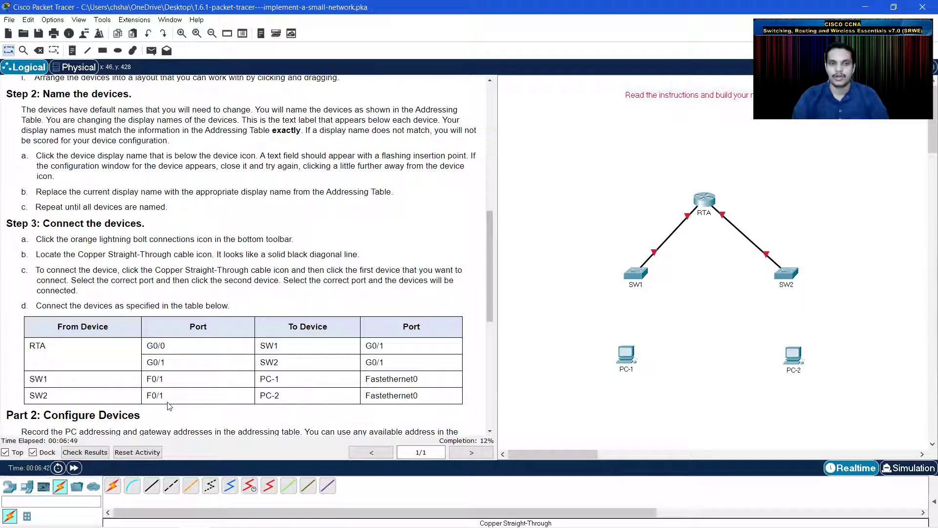
click(152, 485)
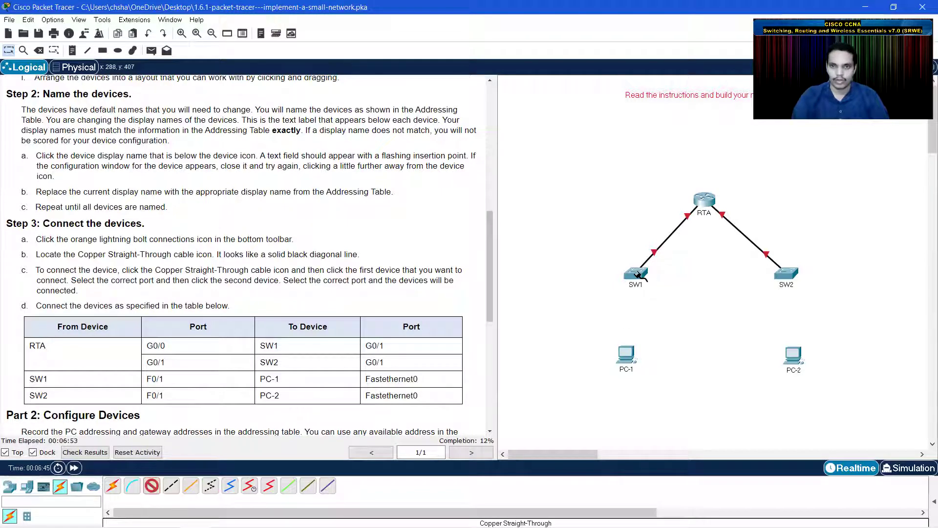
- Cable SW1 FastEthernet0/1 to PC-1 FastEthernet0
click(637, 274)
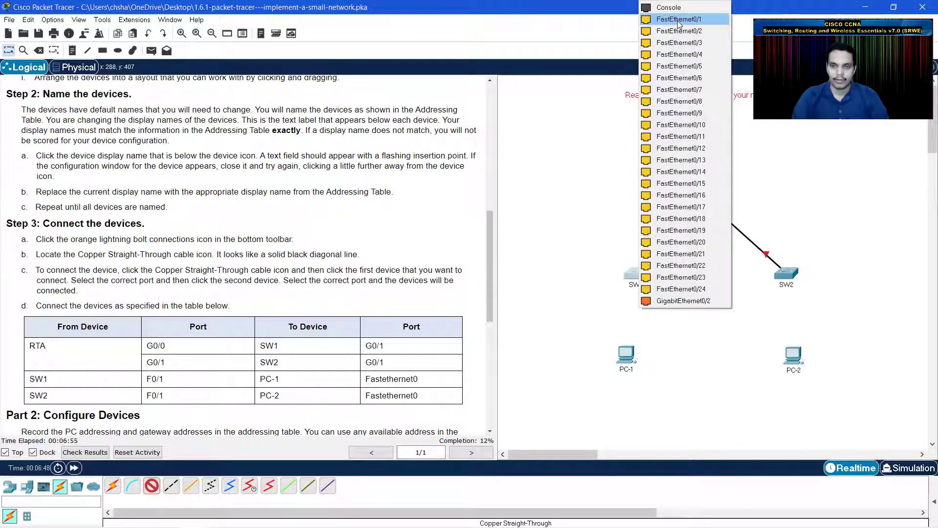
click(679, 19)
click(635, 364)
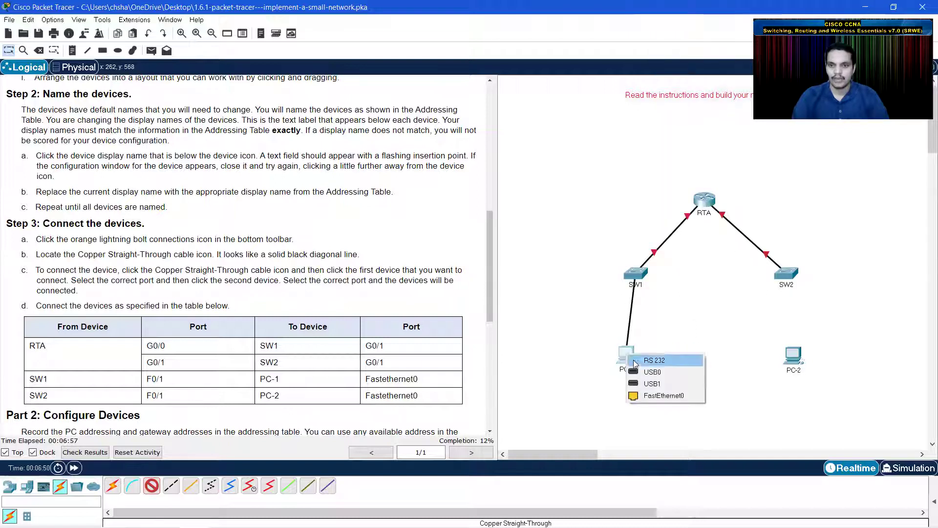
click(659, 396)
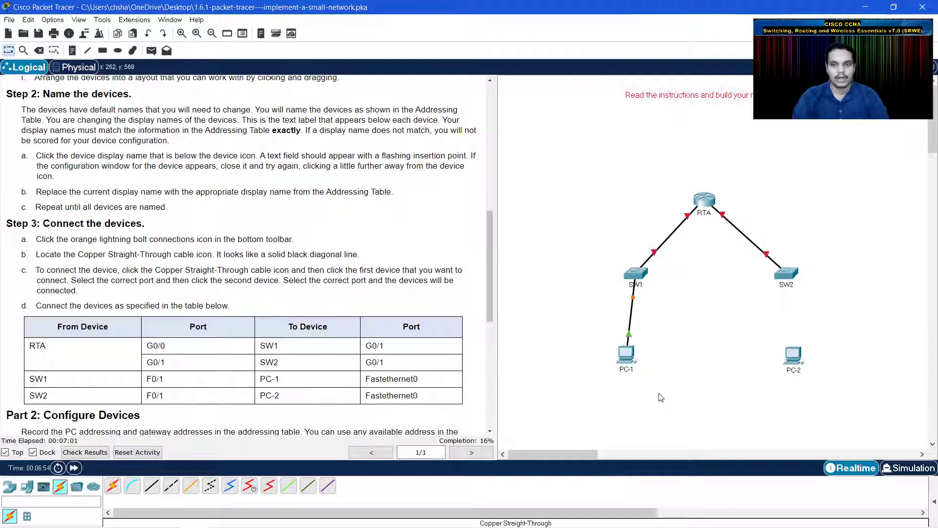
- Cable SW2 to PC-2 FastEthernet0 and nudge PC-2 slightly upward
click(150, 489)
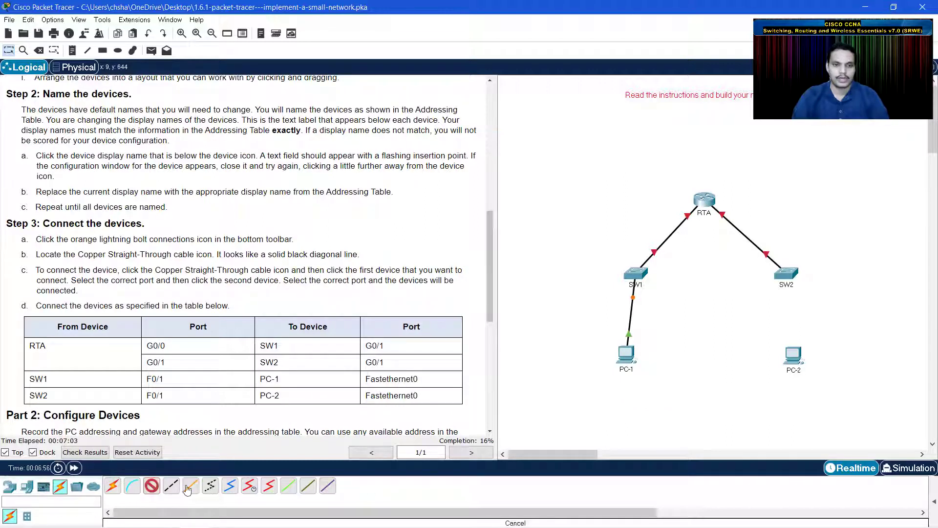
click(789, 273)
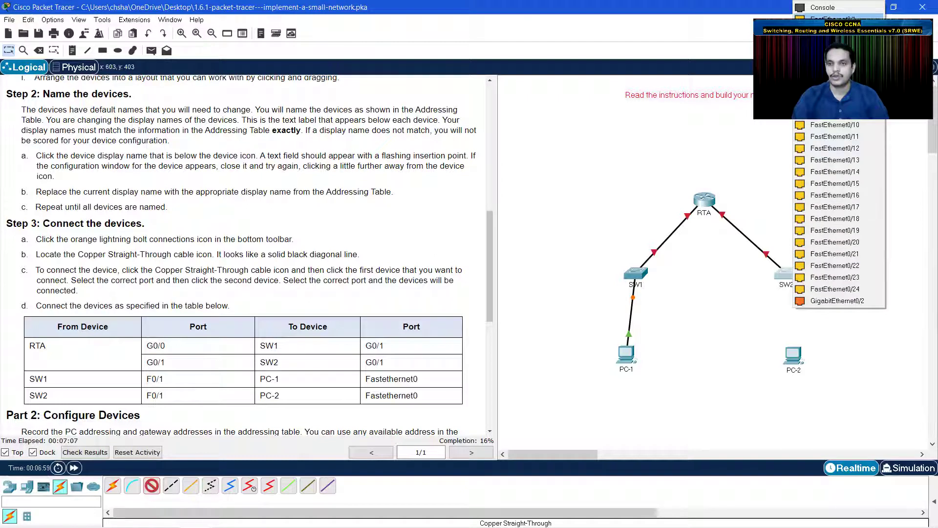
click(814, 293)
click(802, 355)
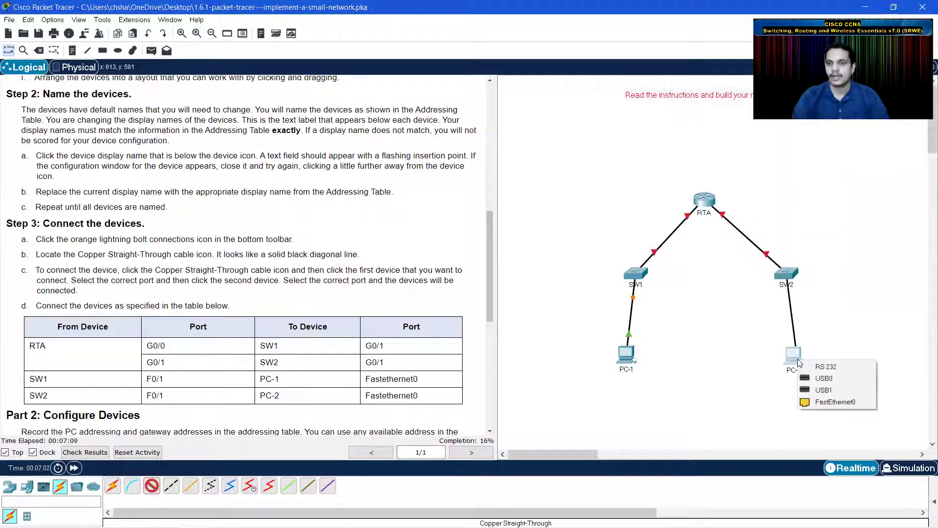
click(813, 401)
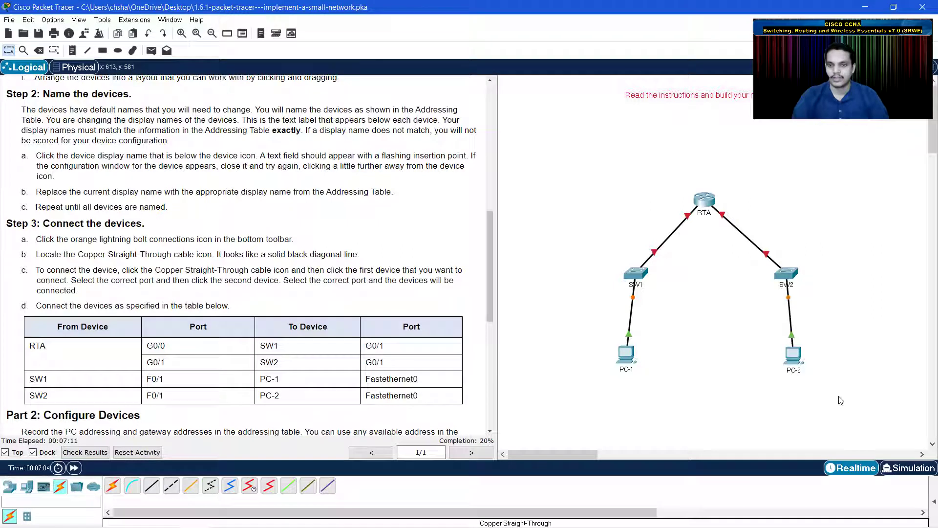
drag(796, 355, 793, 350)
- Scroll the instructions back to the Addressing Table and check the RTA–SW1 link's port labels
scroll(237, 320, down, 1)
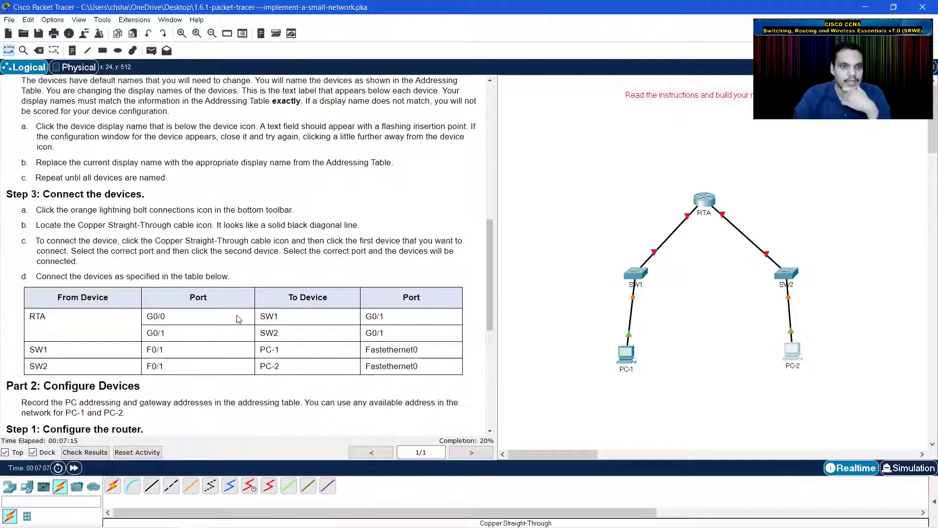
scroll(78, 367, down, 1)
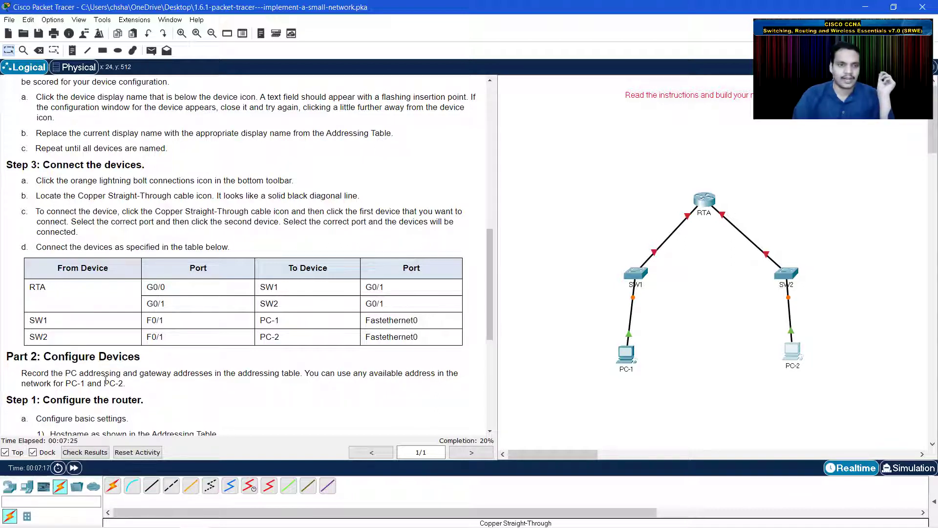
scroll(211, 378, down, 1)
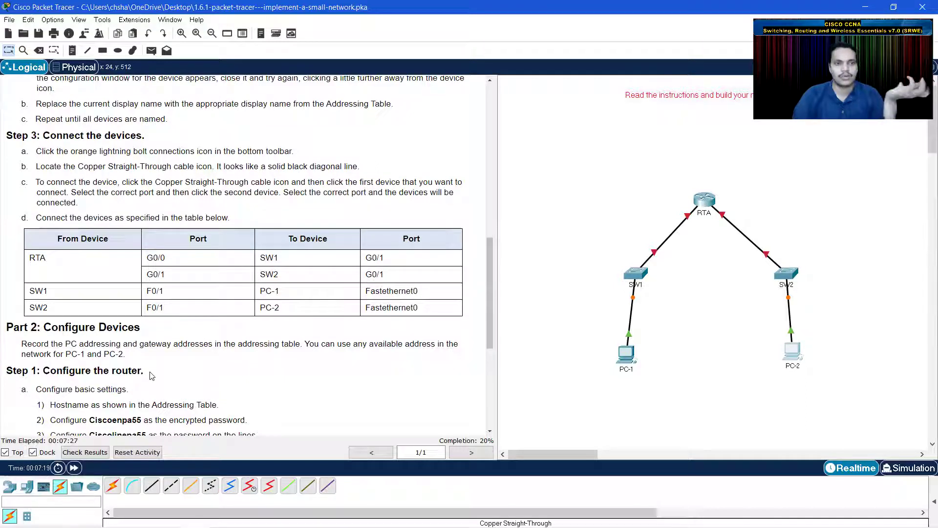
scroll(252, 363, up, 15)
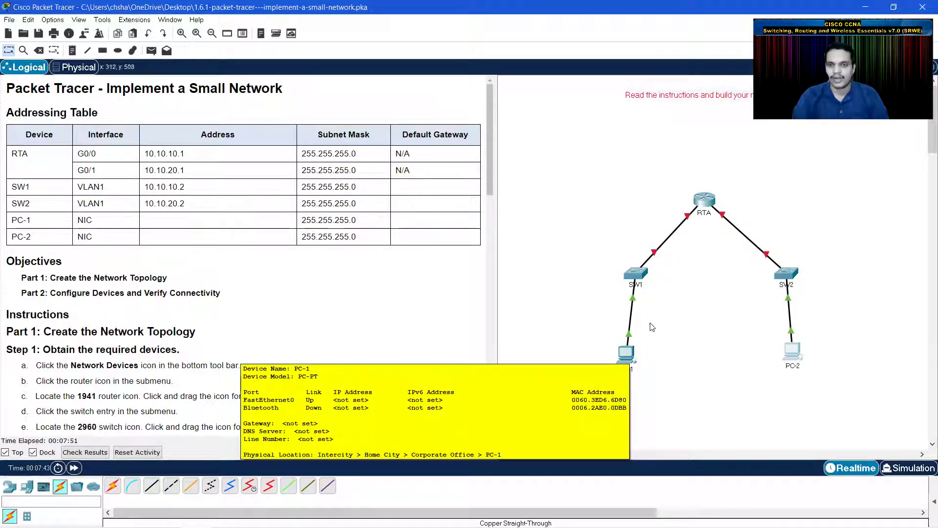
mouse_move(685, 223)
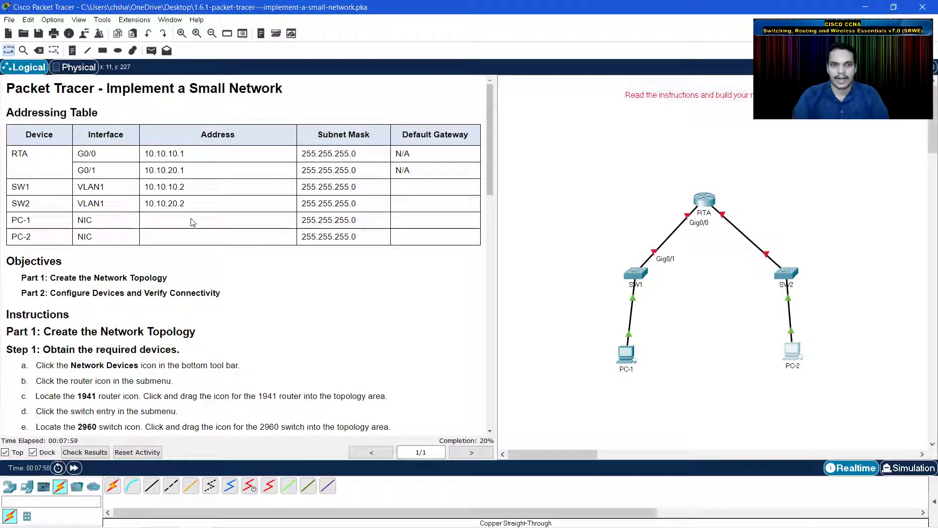
- In PC-1's IP Configuration, enter IPv4 address 10.10.10.3
click(625, 359)
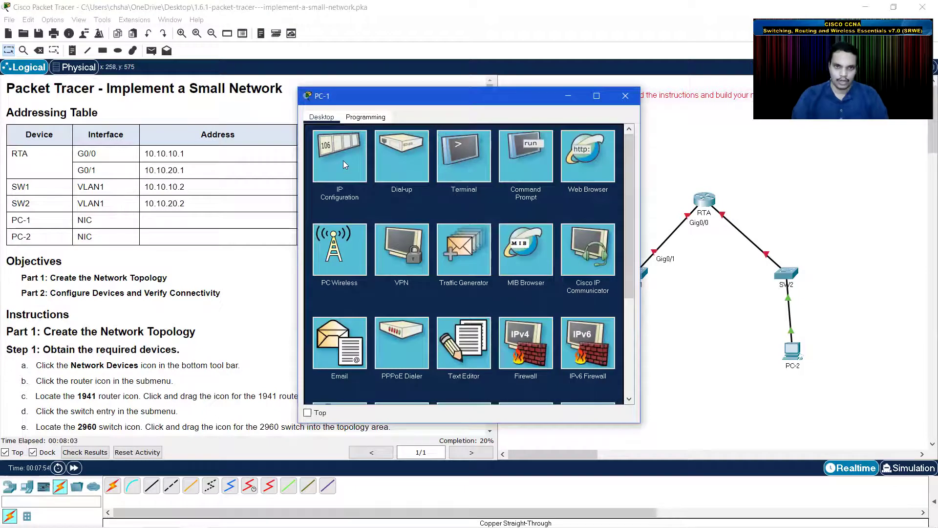
click(343, 161)
click(442, 190)
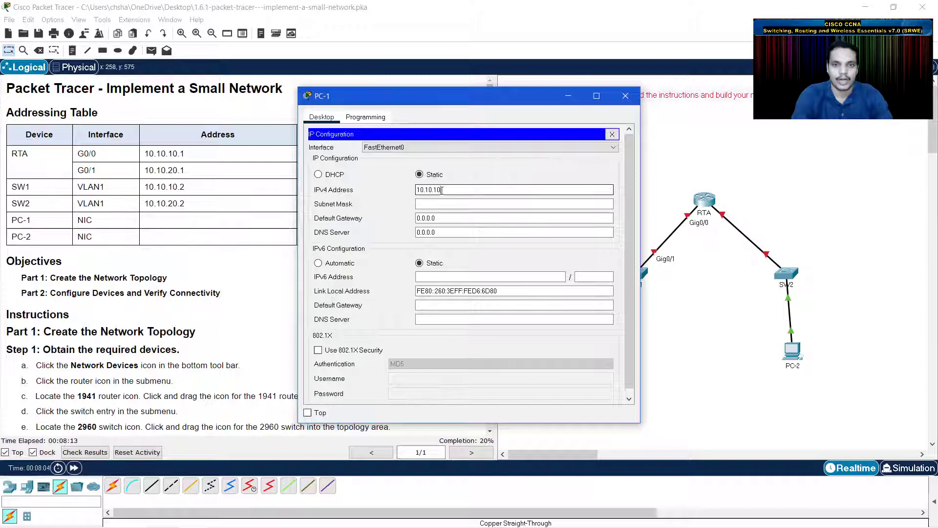
text(10.10.10.3)
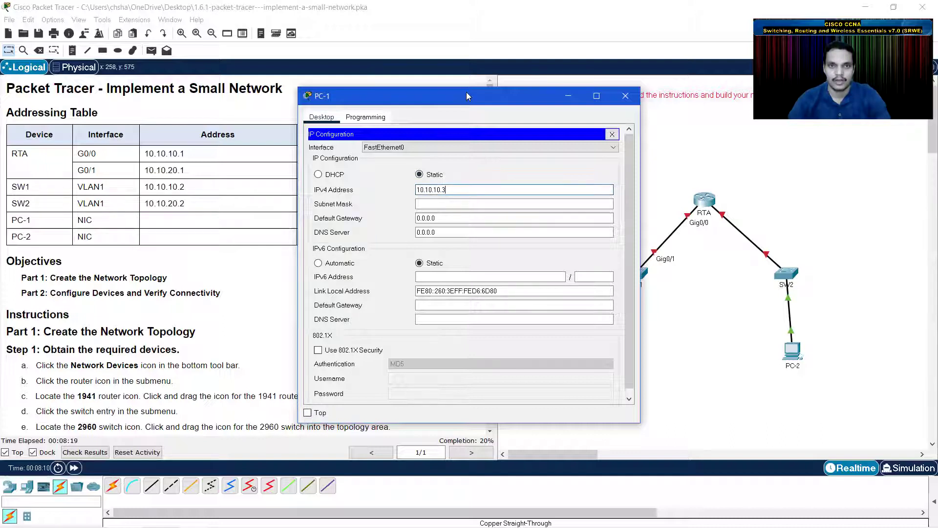
drag(472, 97, 682, 91)
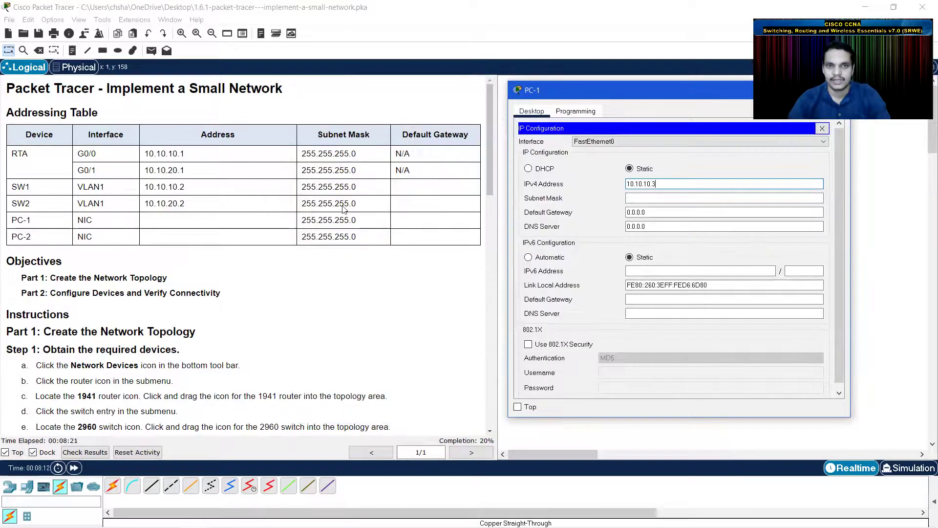
key(Tab)
- Set PC-1's subnet mask 255.255.255.0 and gateway 10.10.10.1, then close its window
click(654, 197)
key(BackSpace)
key(BackSpace)
key(BackSpace)
key(BackSpace)
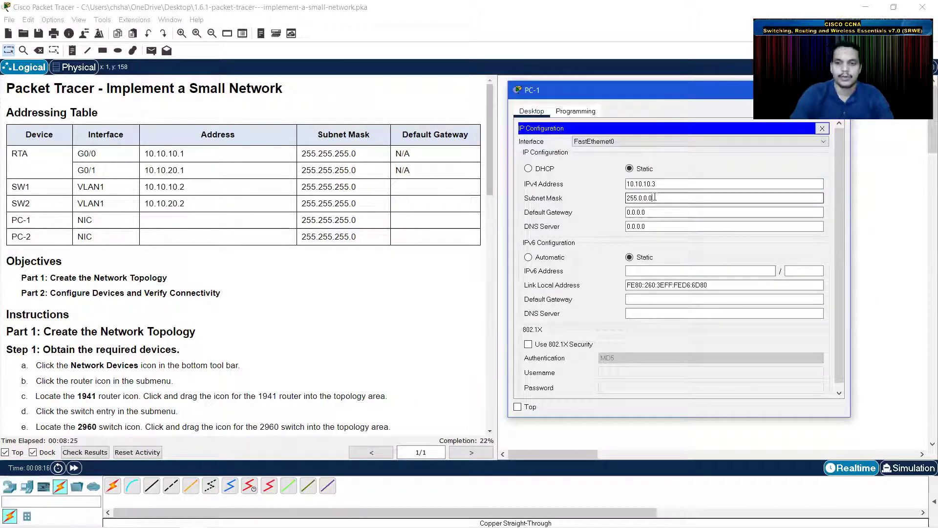
key(BackSpace)
key(BackSpace)
text(.255.255)
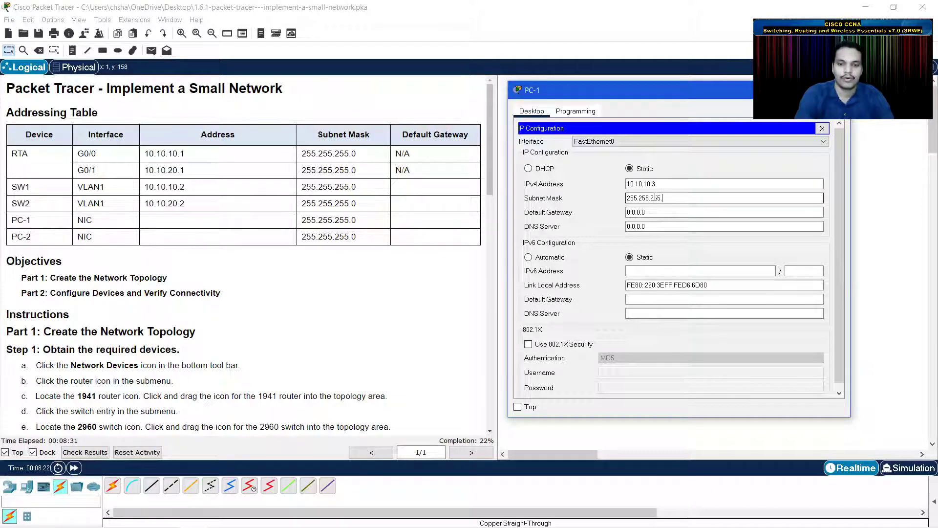
key(Tab)
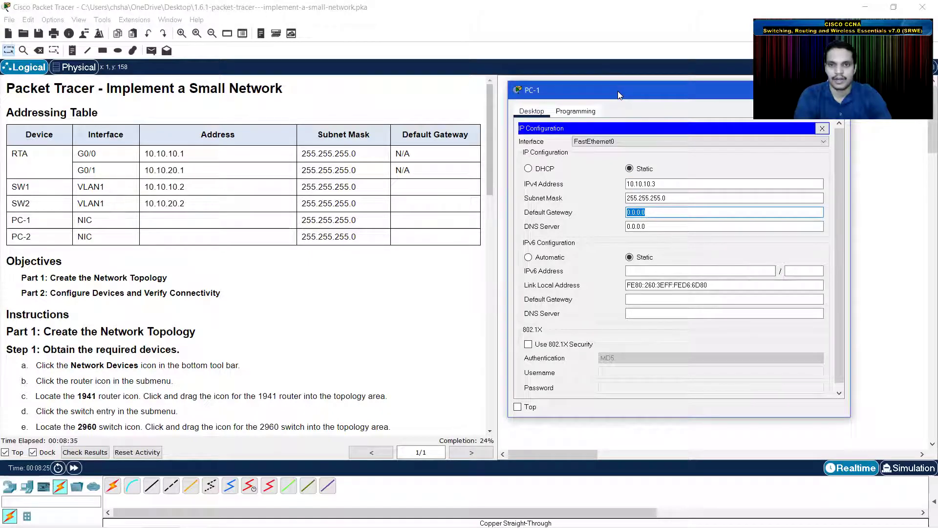
drag(618, 91, 313, 157)
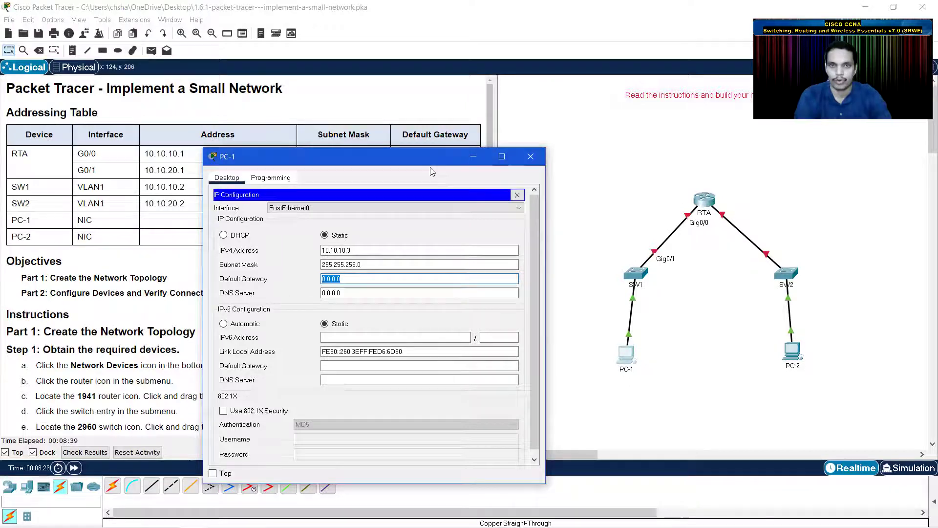
drag(423, 165, 687, 99)
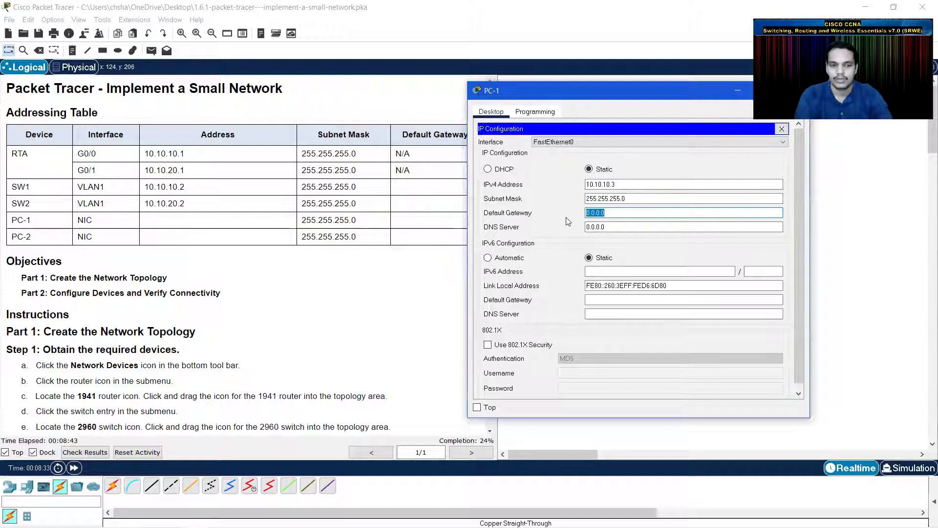
text(10.10.10)
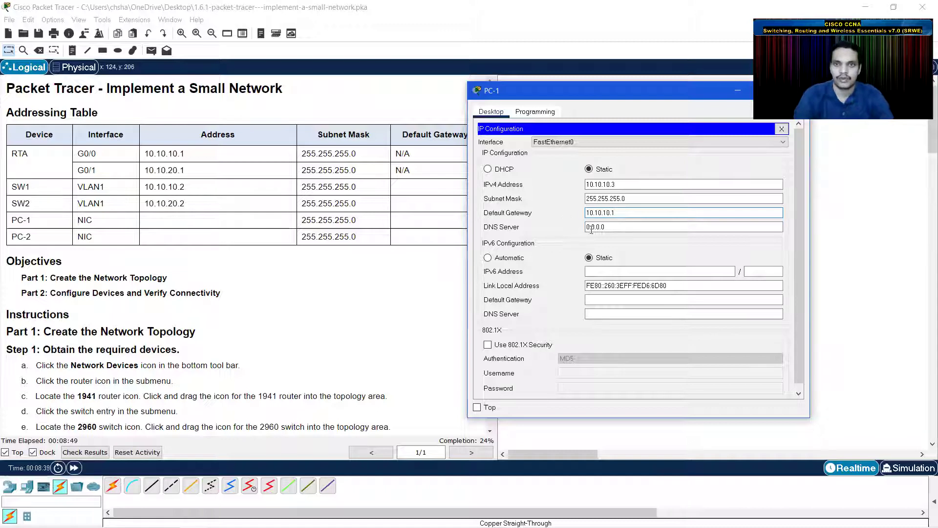
drag(607, 89, 557, 133)
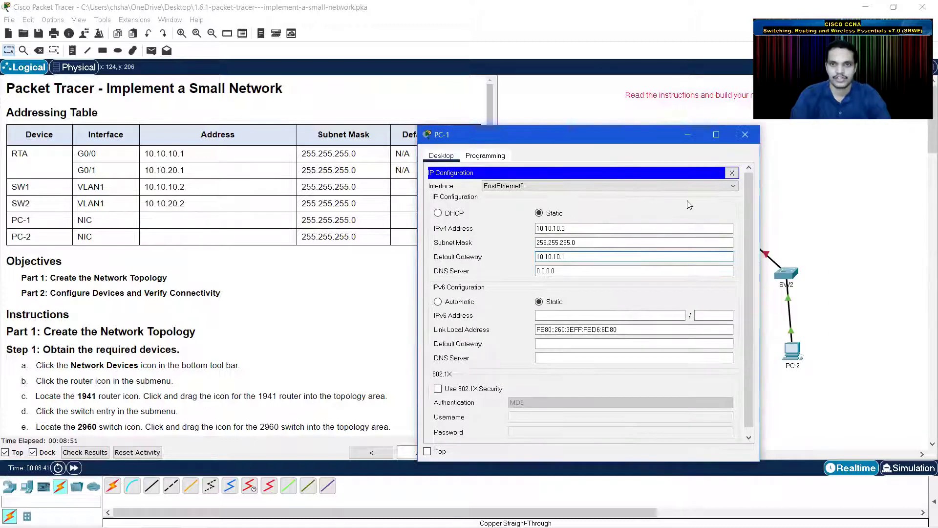
click(732, 173)
click(745, 134)
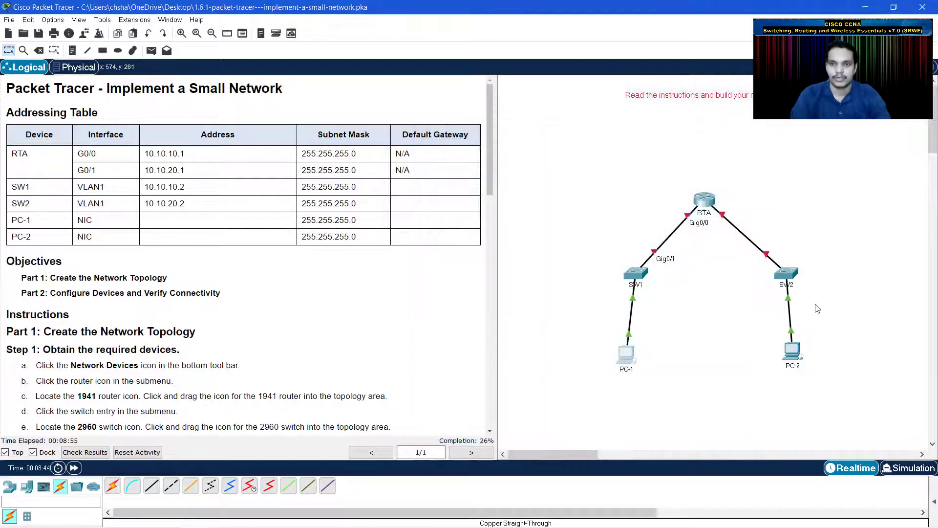
- In PC-2's IP Configuration, enter IPv4 address 10.10.20.3
click(796, 350)
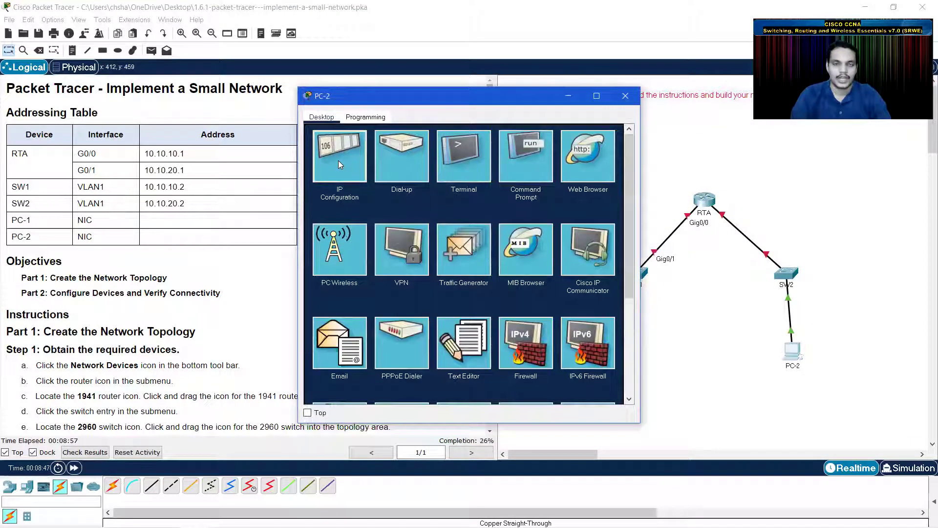
click(341, 165)
drag(450, 96, 622, 110)
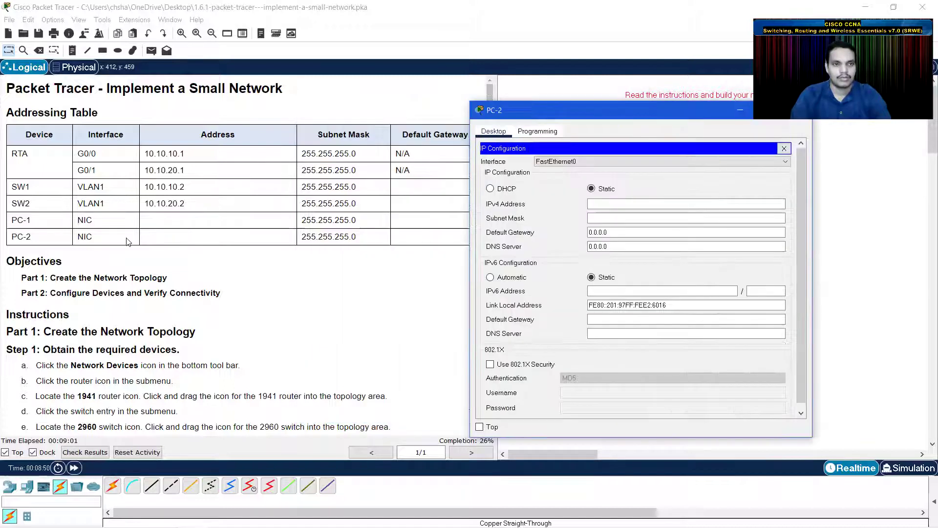
click(596, 204)
text(10.)
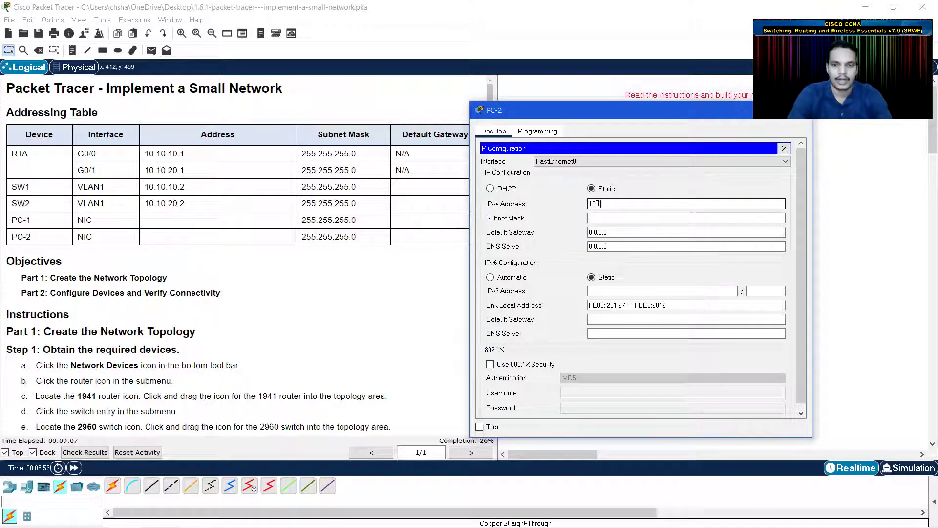
text(10.20.3)
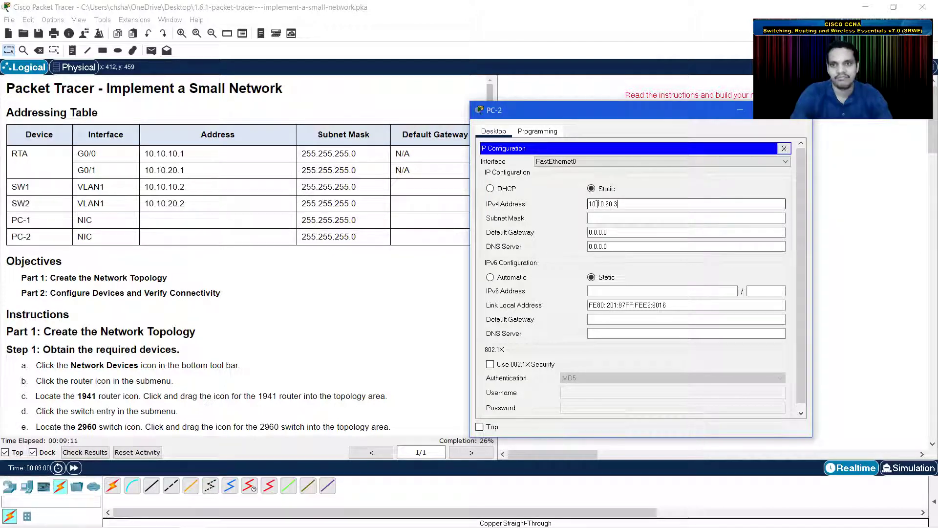
- Set PC-2's subnet mask 255.255.255.0 and gateway 10.10.20.1, then close its window
click(601, 218)
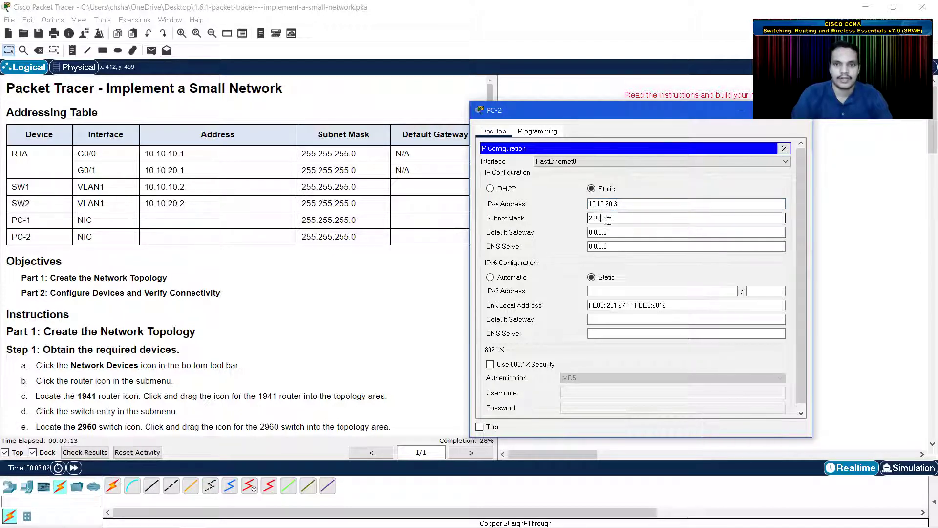
key(Delete)
text(255.2)
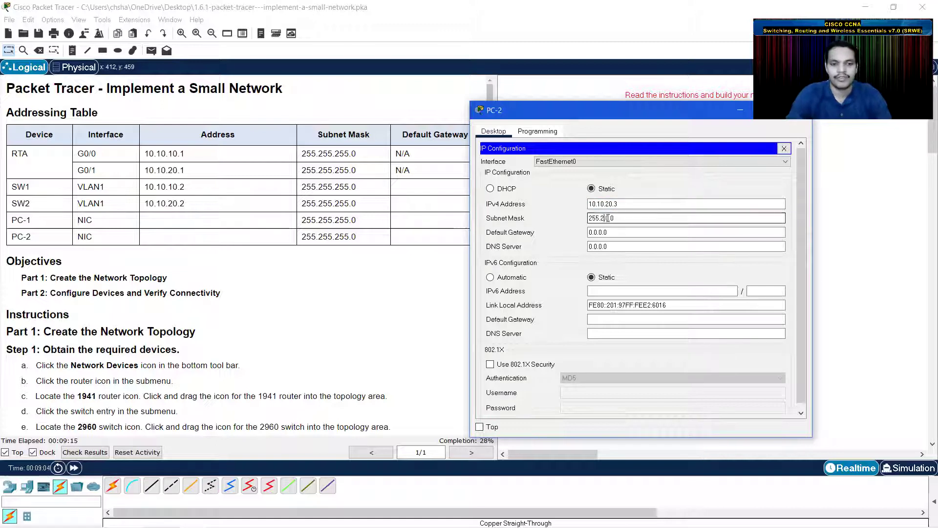
text(55.)
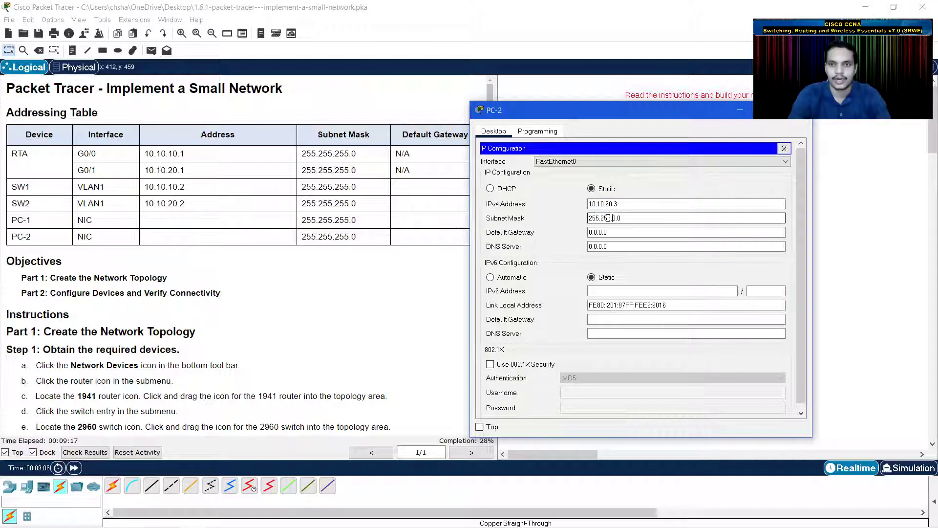
text(255.)
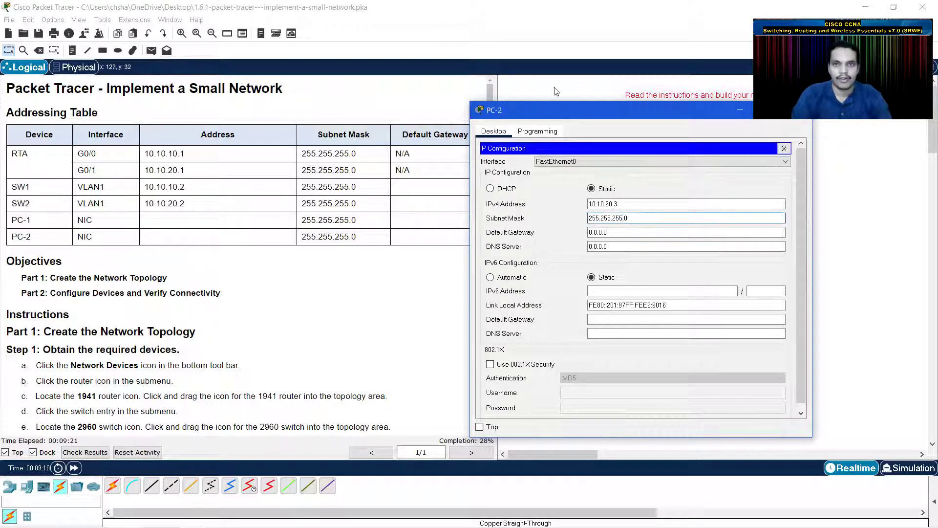
drag(566, 110, 344, 153)
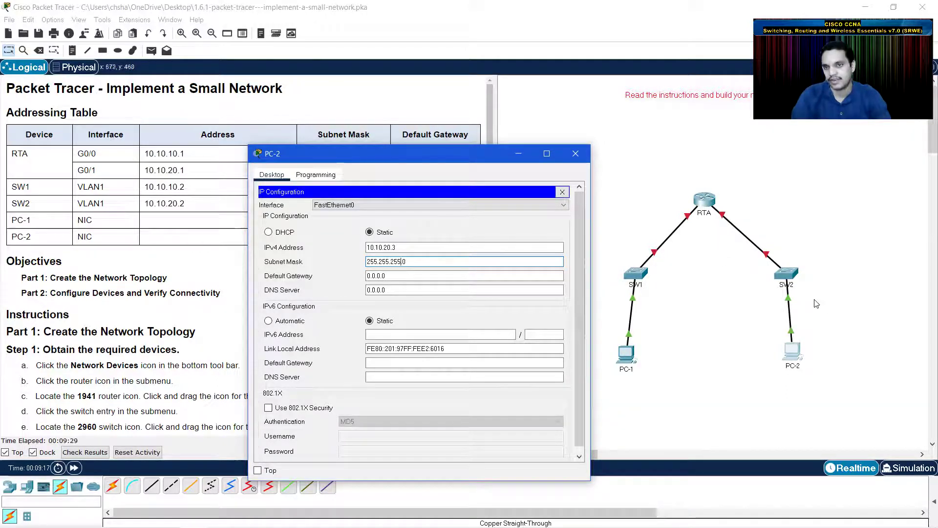
drag(454, 160, 653, 147)
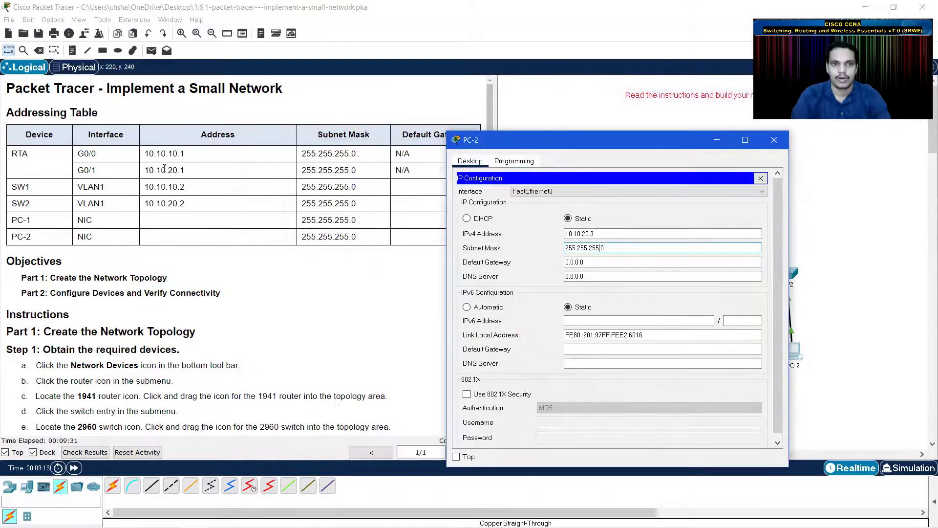
drag(591, 263, 533, 260)
text(10.10)
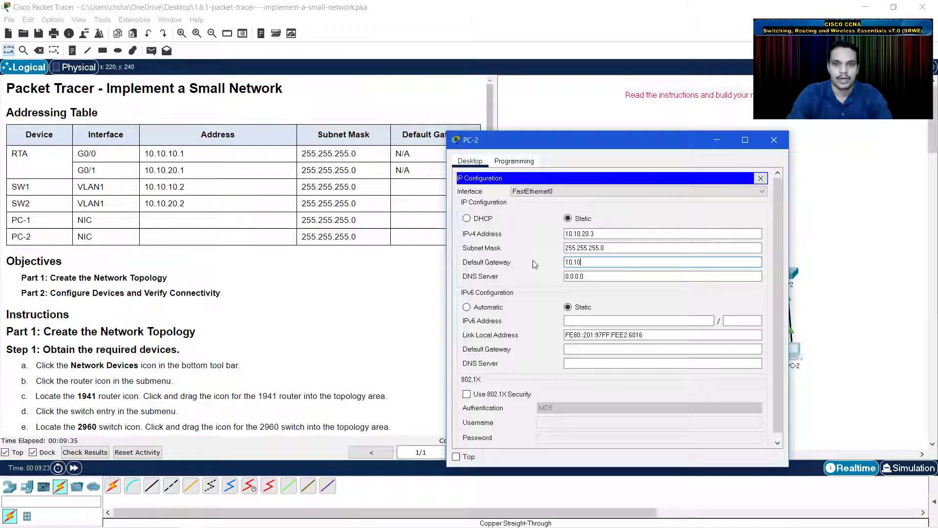
text(.20.1)
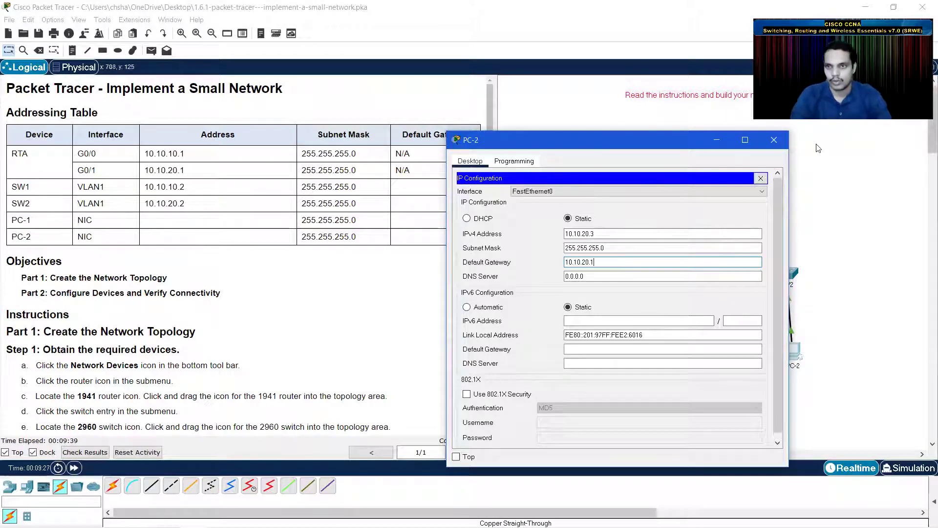
click(776, 139)
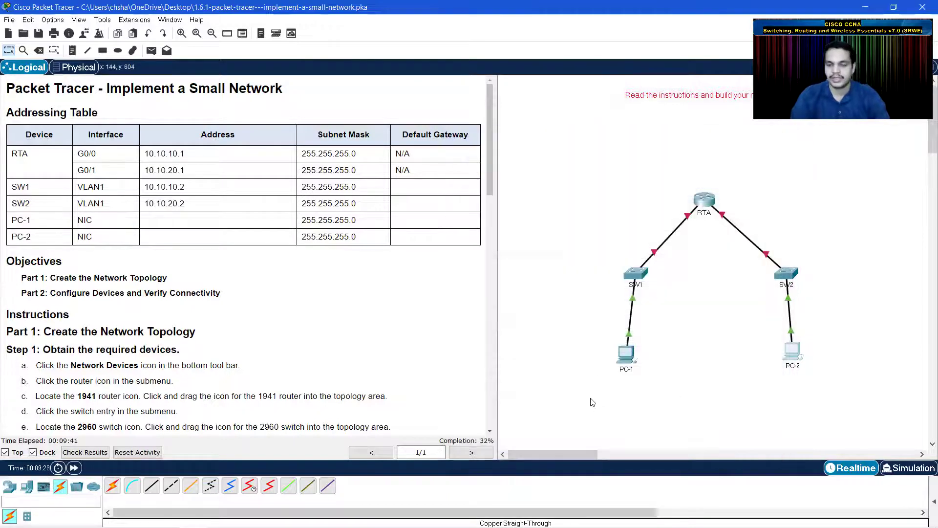
- Scroll the instructions down to Part 2's router configuration
scroll(284, 336, down, 1)
scroll(283, 337, down, 1)
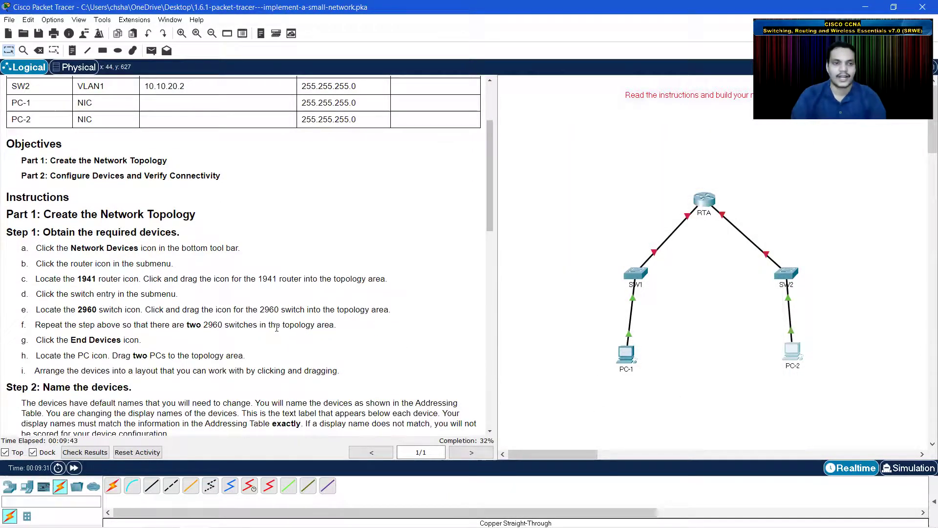
scroll(277, 327, down, 2)
scroll(277, 327, down, 5)
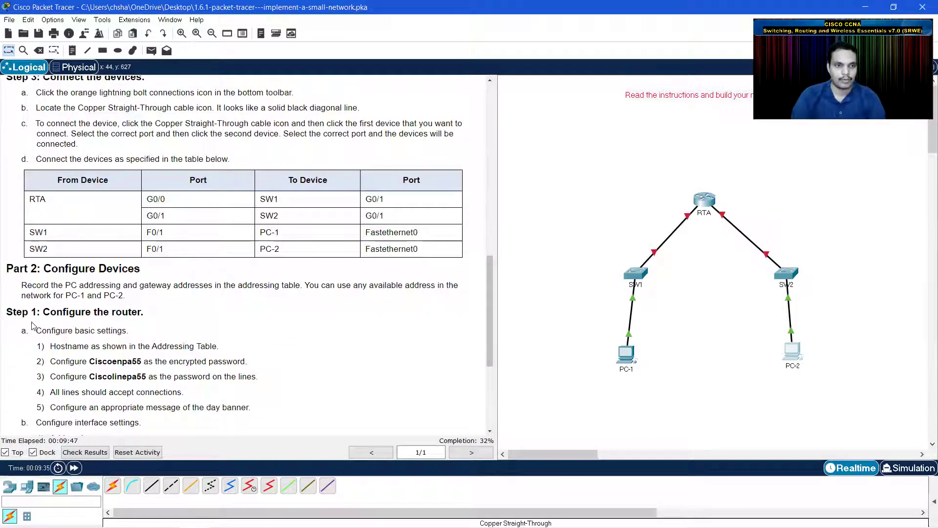
- Open RTA's CLI with Top ticked, widen it, and narrow the instructions pane
click(704, 201)
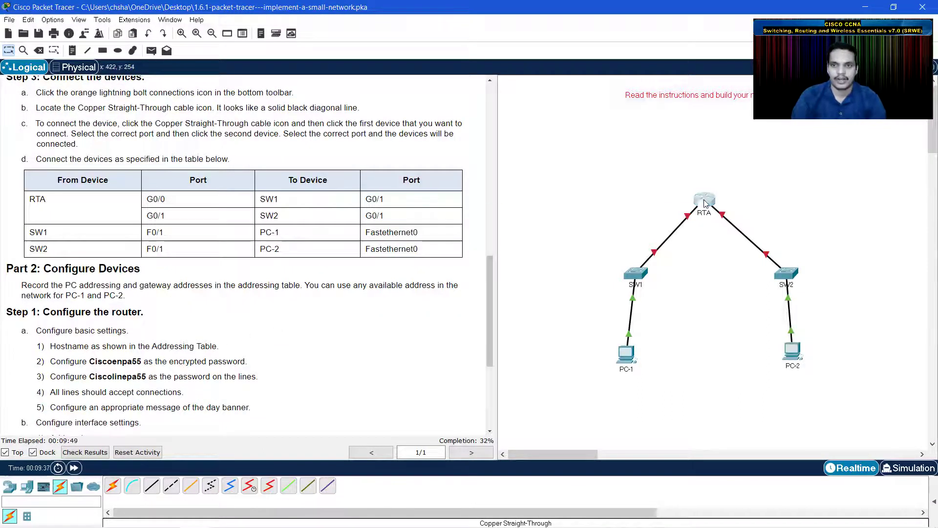
click(315, 415)
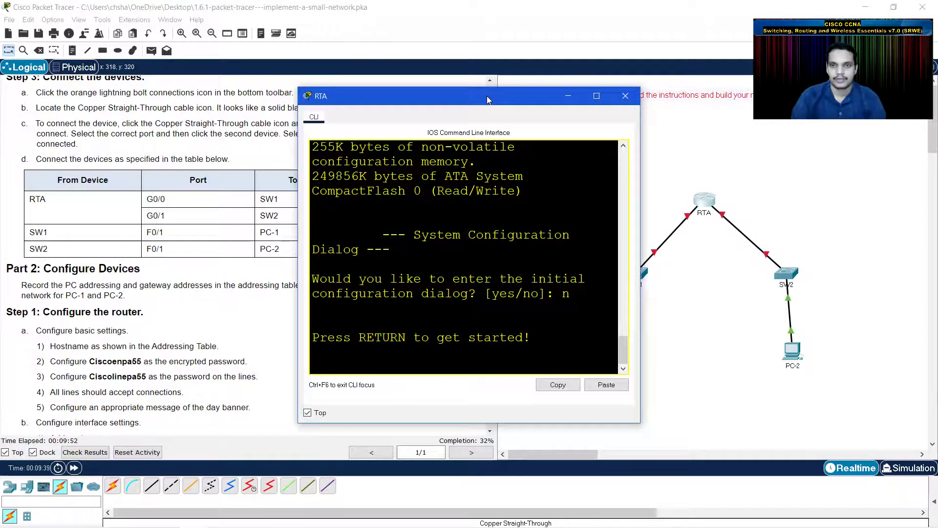
drag(487, 95, 715, 119)
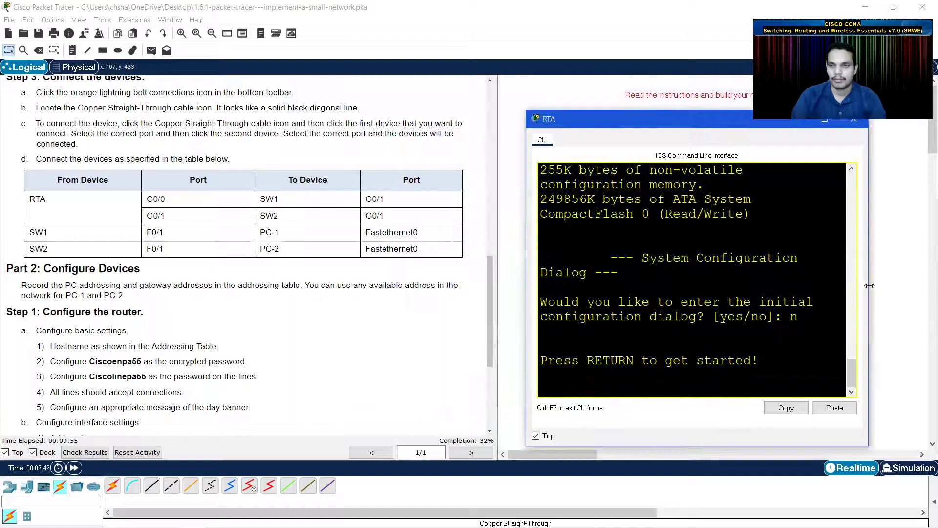
drag(869, 285, 932, 286)
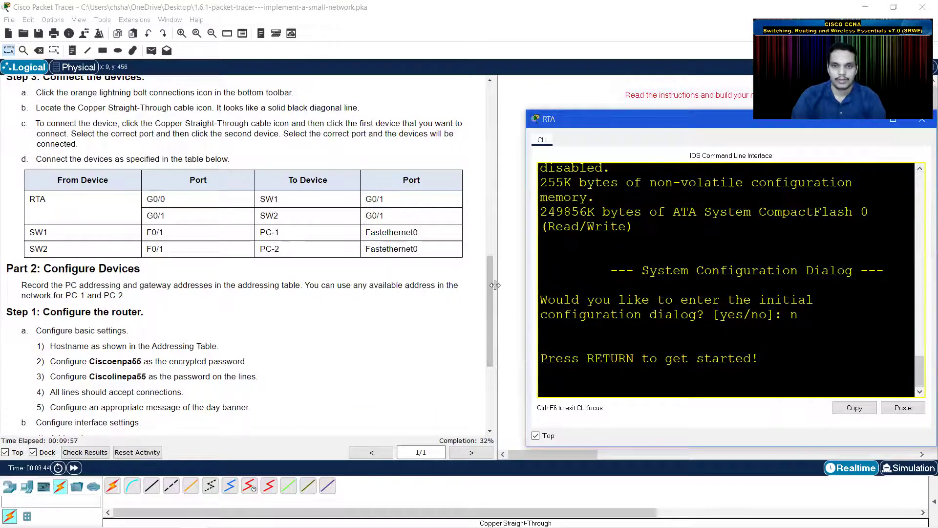
drag(495, 285, 451, 285)
click(591, 124)
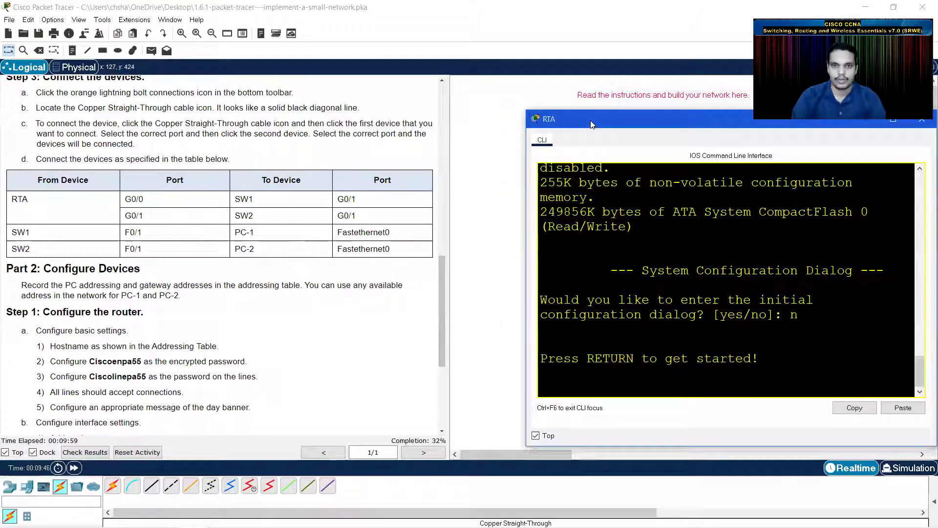
drag(592, 124, 512, 135)
- Enter privileged and global configuration mode on the router and set its hostname to RTA
key(Return)
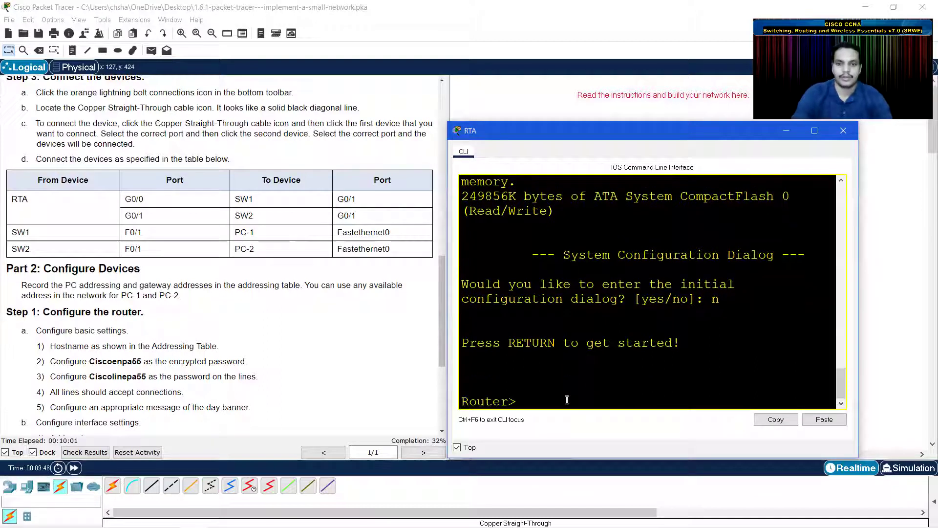
text(enable)
key(Return)
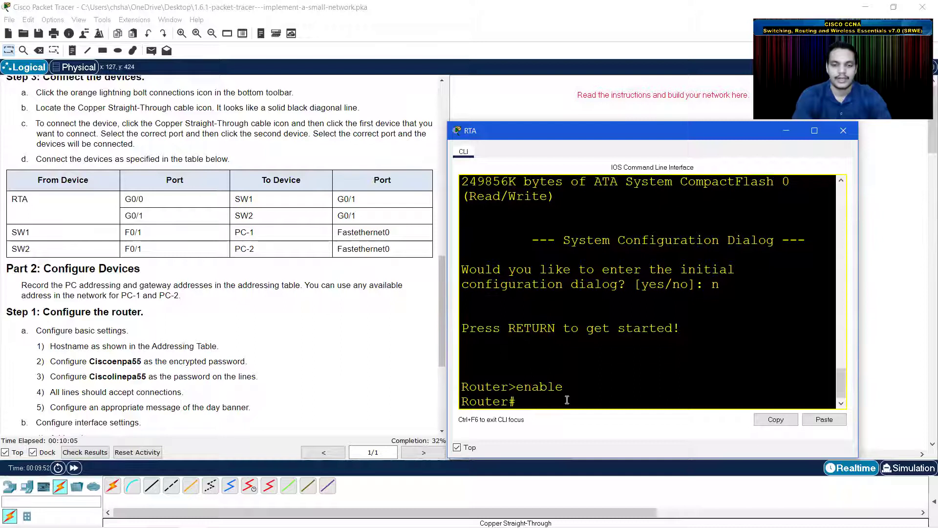
text(conf t)
key(Return)
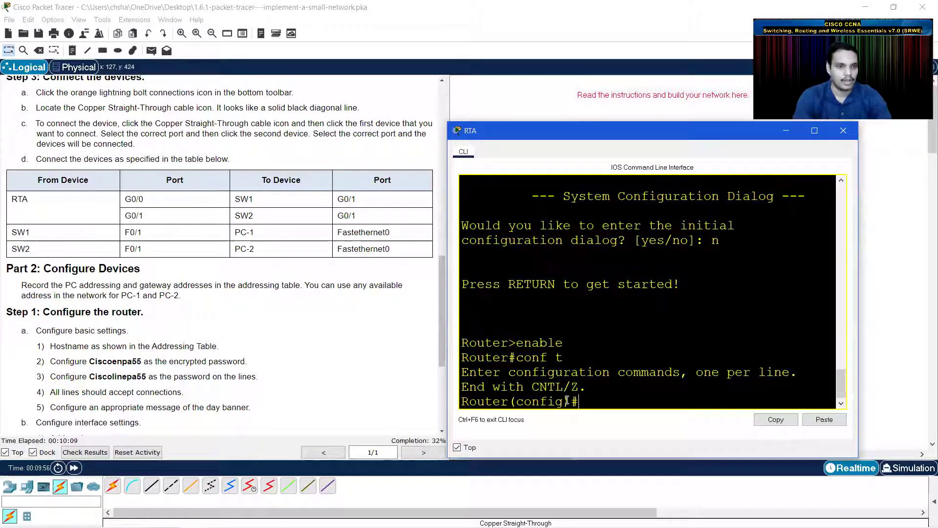
text(hostname )
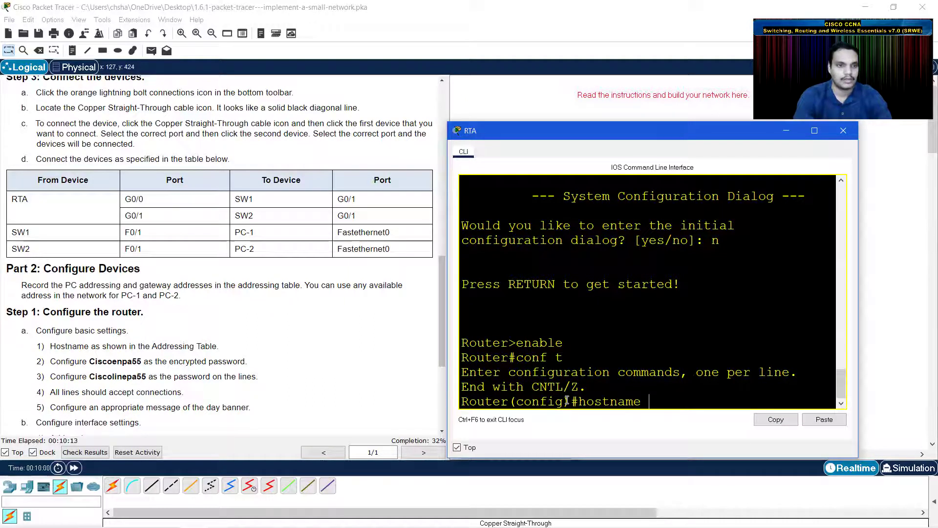
text(RTA)
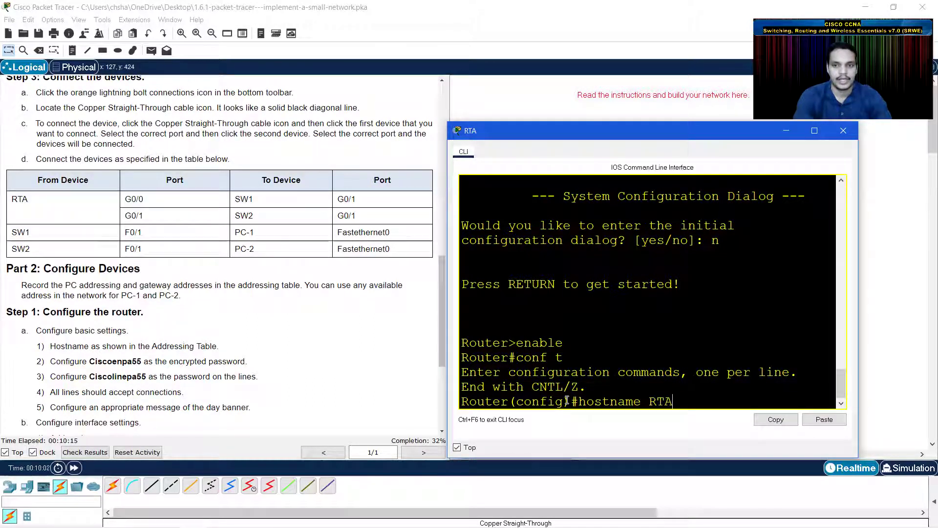
key(Return)
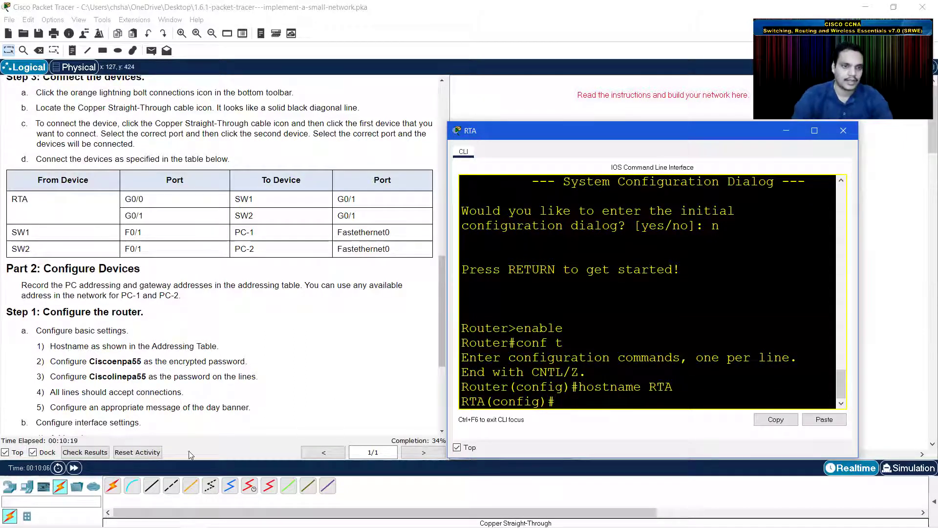
- Set RTA's enable secret to the encrypted password given in the lab instructions
drag(122, 361, 176, 362)
click(203, 364)
click(580, 401)
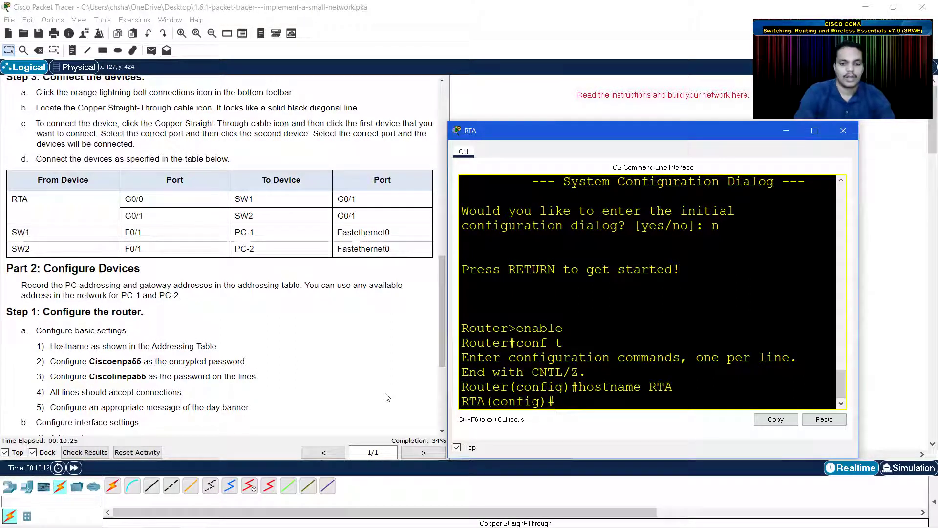
text(enable secret C)
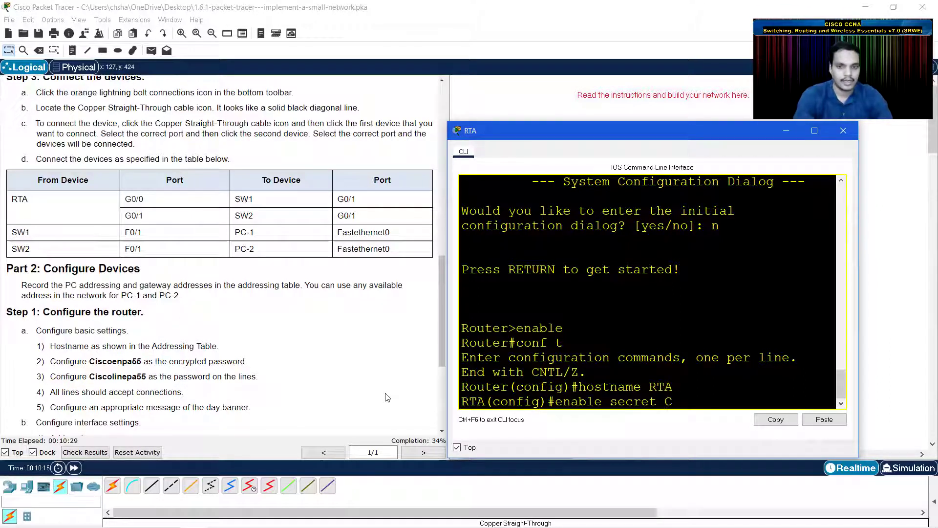
text(iscoenpa)
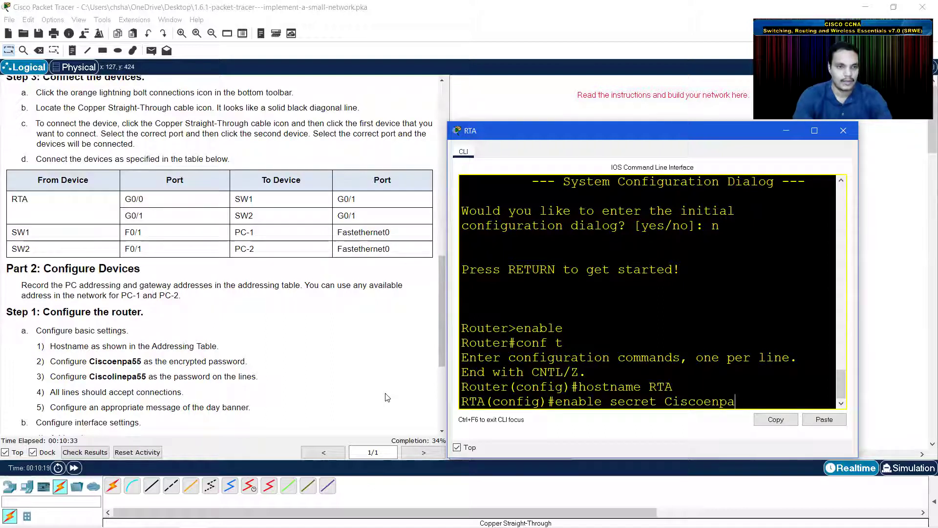
text(55)
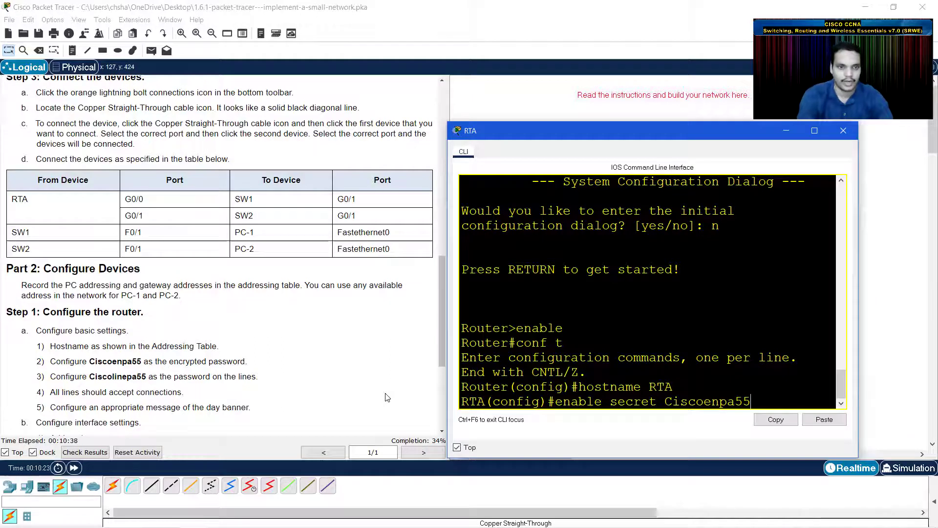
key(Return)
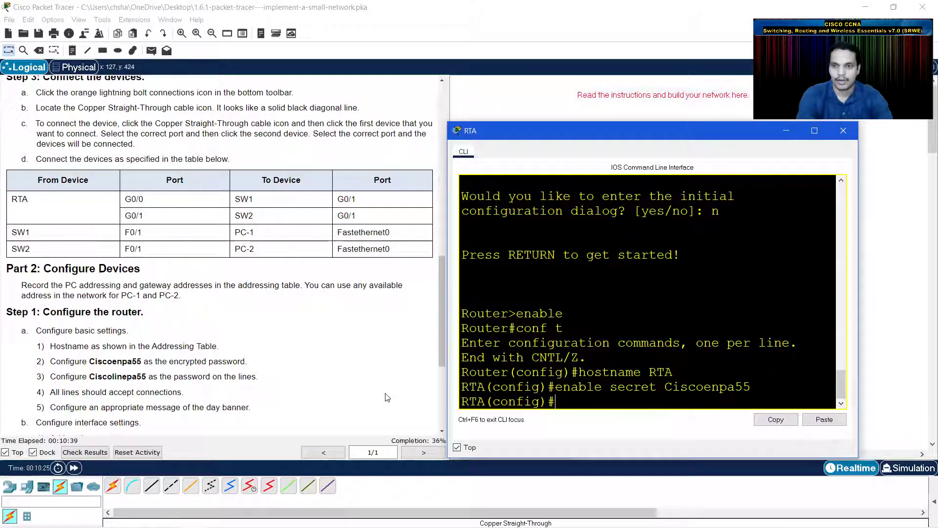
- Set the lab's line password on RTA's console line 0 and require login
text(line)
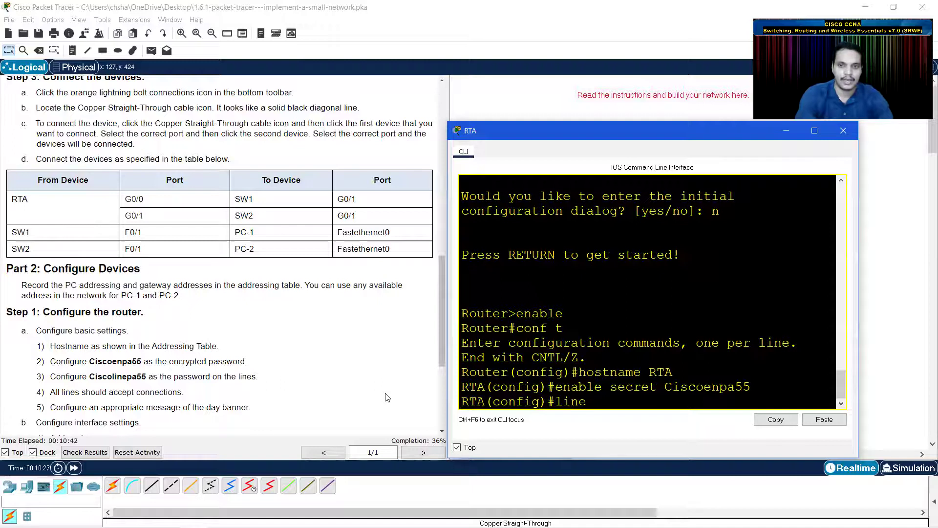
text( console 0)
key(Return)
text(password )
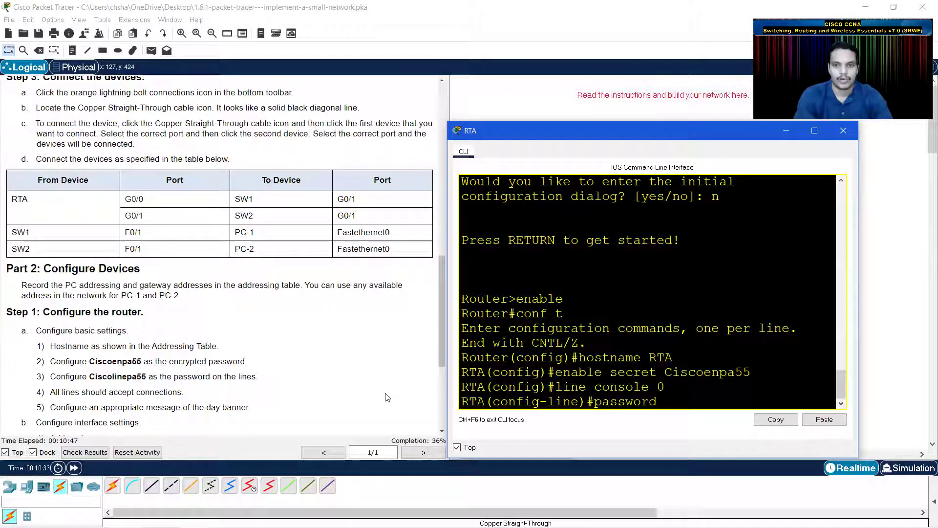
text(Cisc)
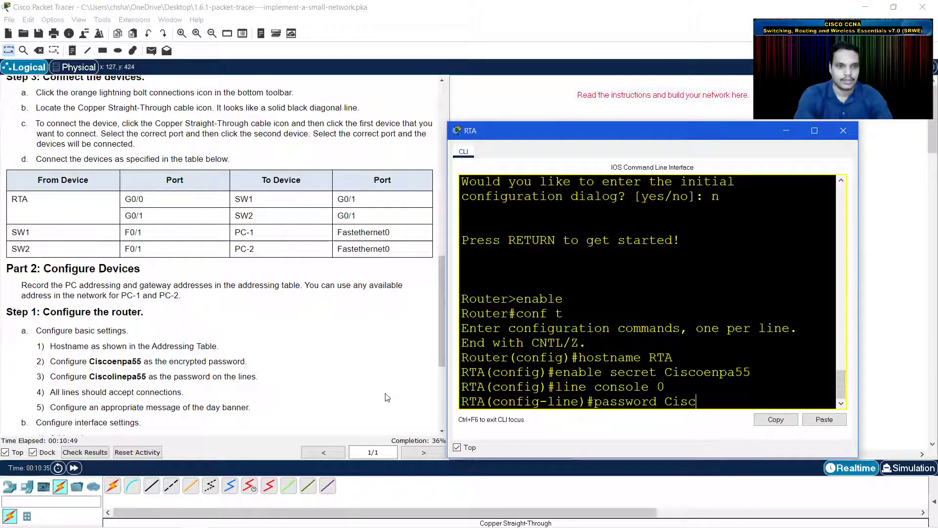
text(olinepa55)
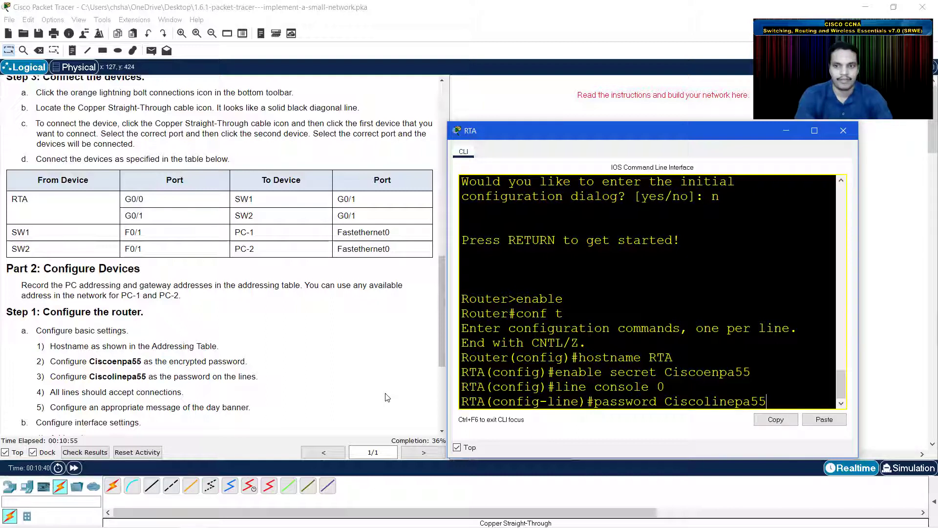
key(Return)
text(login)
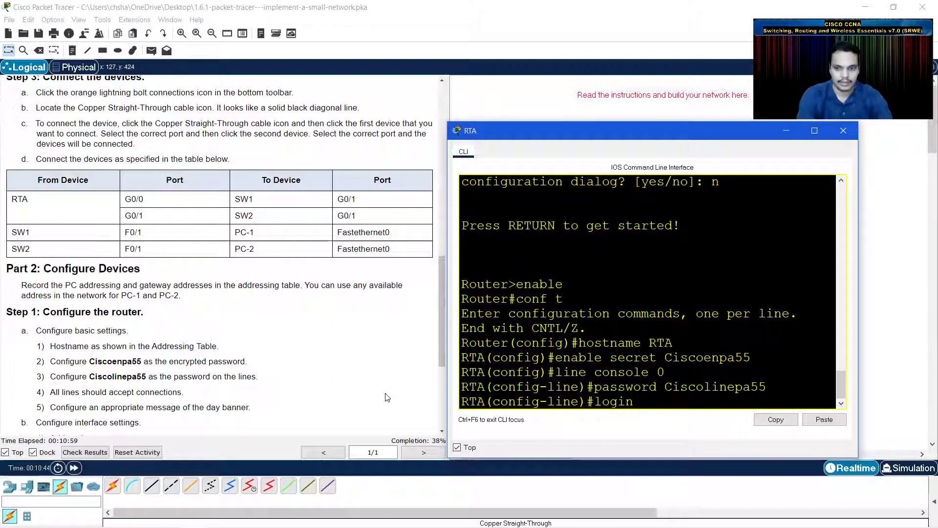
key(Return)
- Apply the same line password and login requirement to RTA's vty lines 0 15
text(line vty )
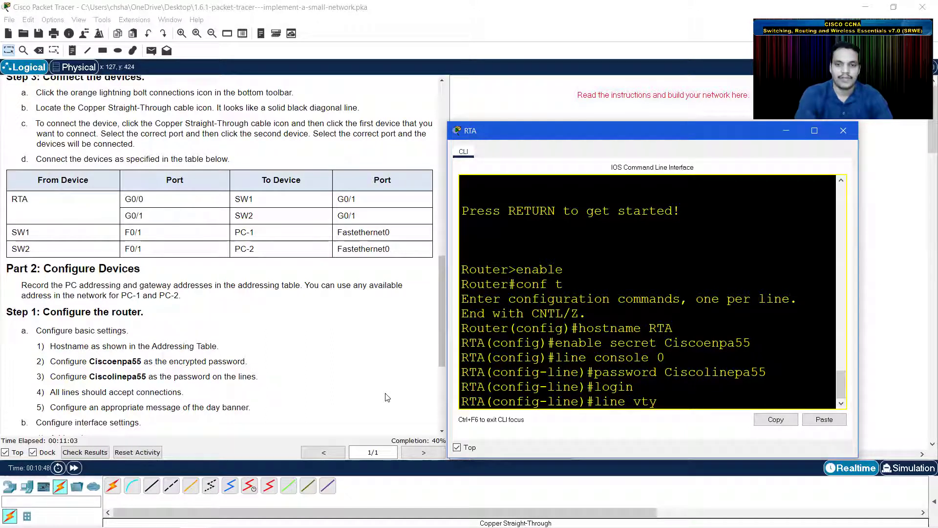
text(0)
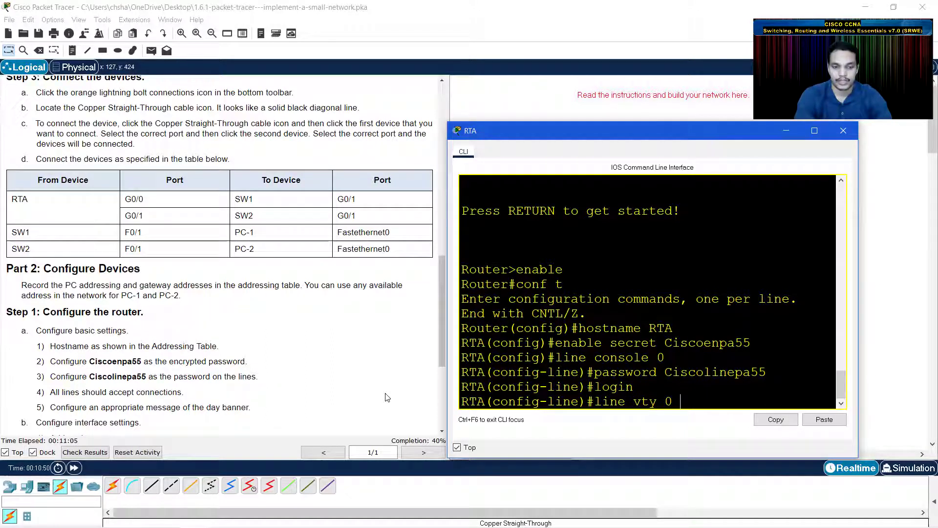
text( 15)
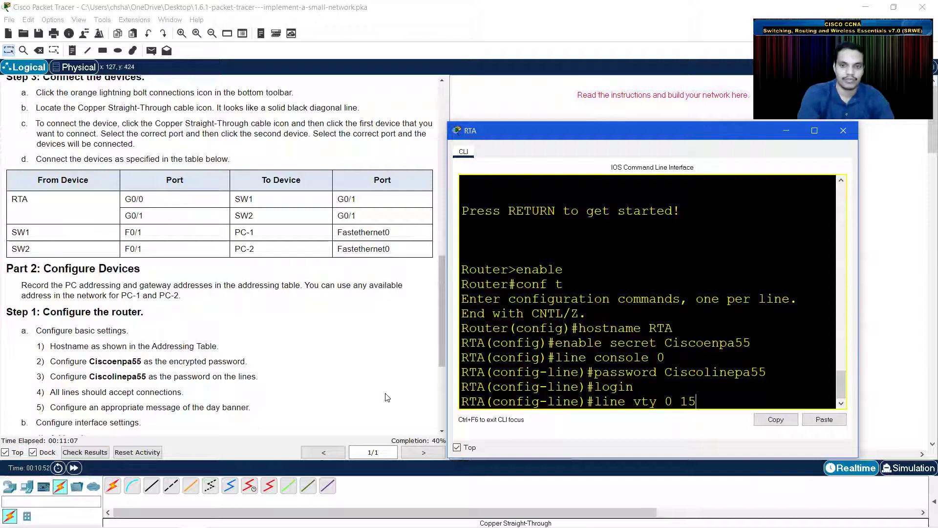
key(Return)
key(Up)
key(Up)
key(Up)
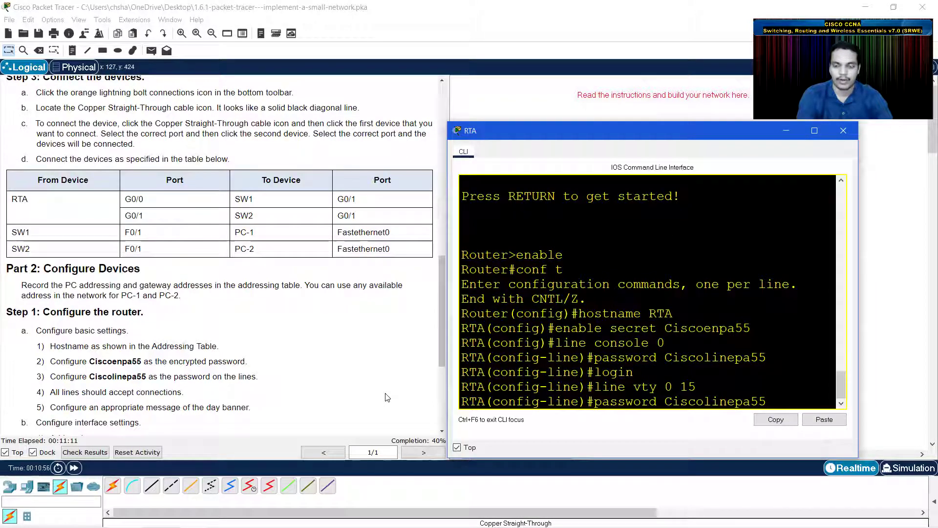
key(Return)
key(Up)
key(Up)
key(Up)
key(Return)
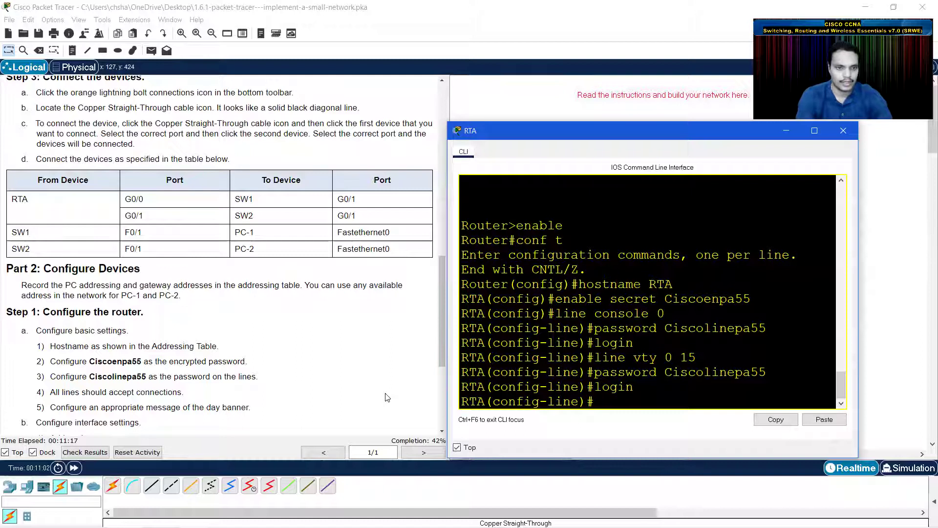
- Enter 'banner motd #no unauthorized access' on RTA
text(ban)
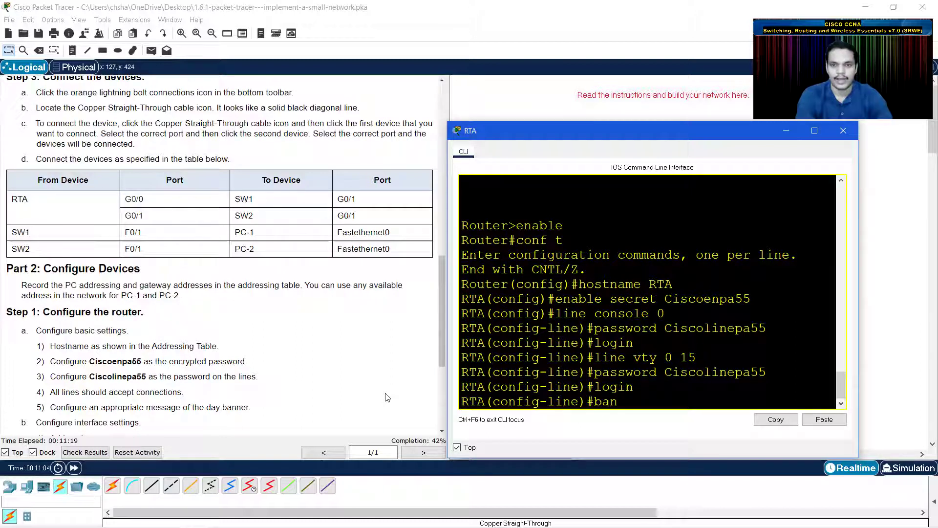
text(ner motd)
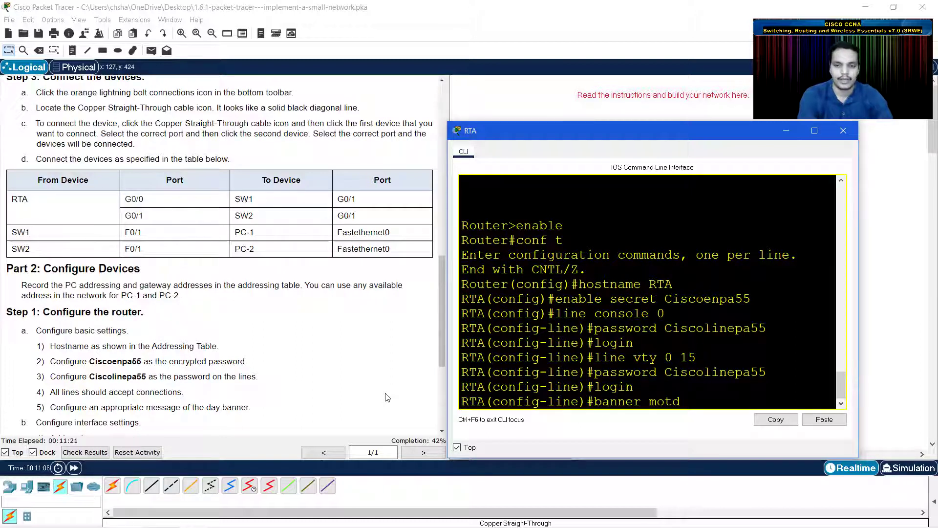
text( #no)
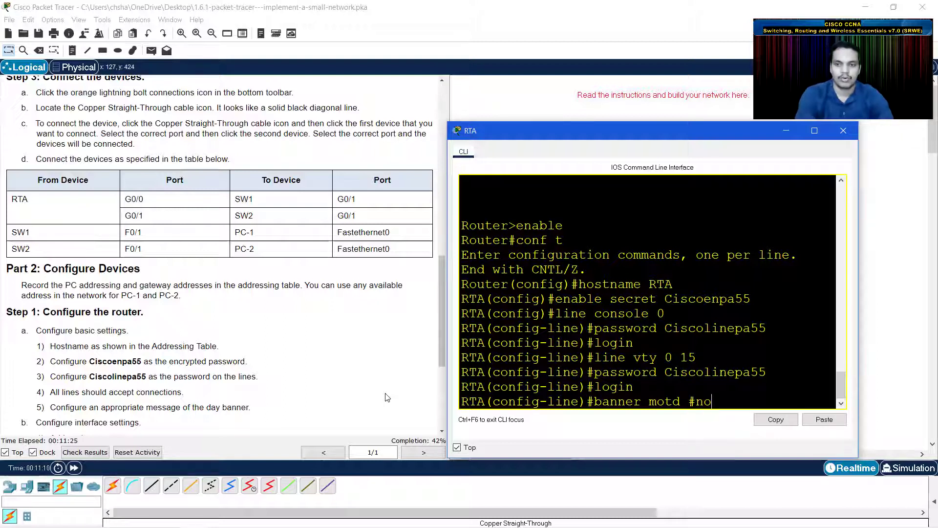
text( unauthorized )
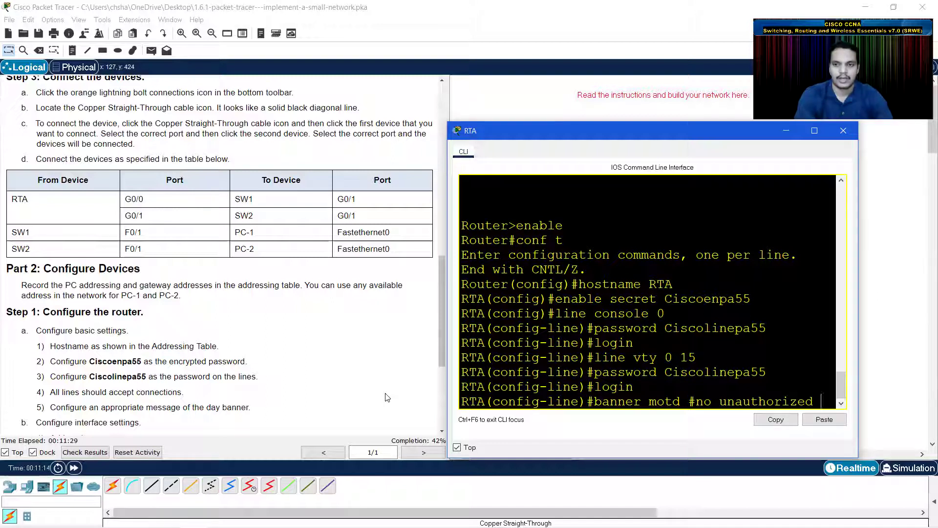
text(access)
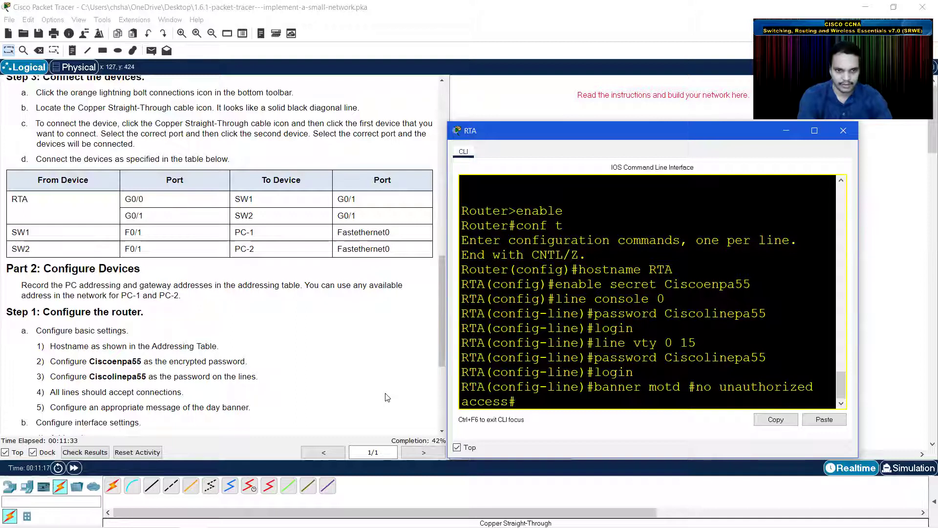
key(Return)
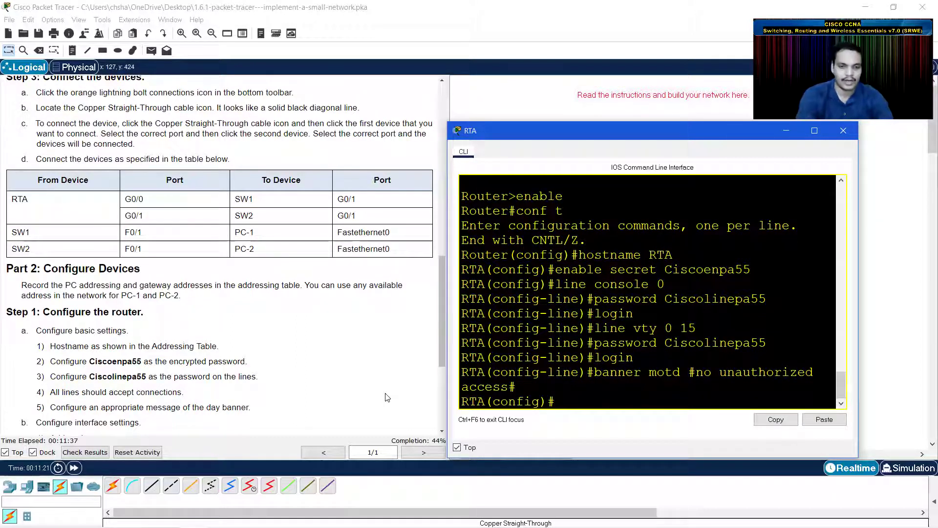
- Scroll the instructions panel back up to the Addressing Table
scroll(131, 386, down, 2)
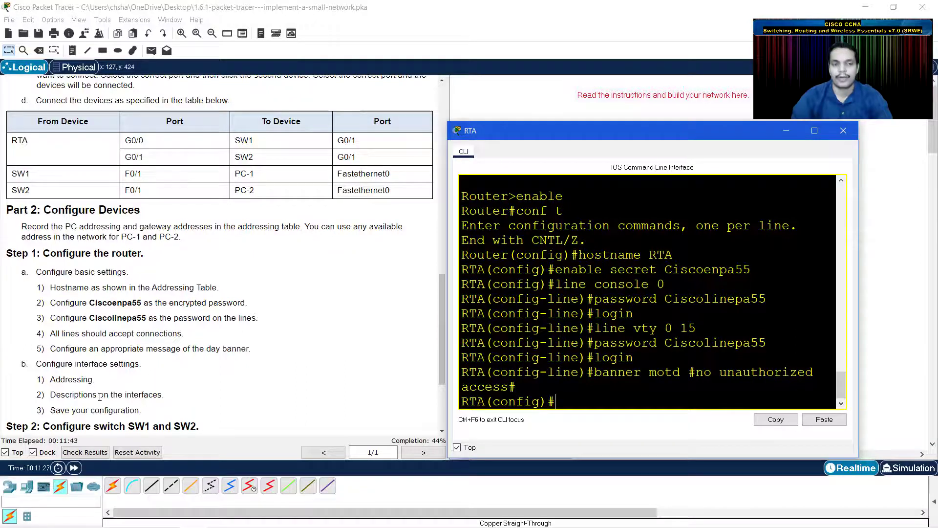
scroll(166, 397, up, 15)
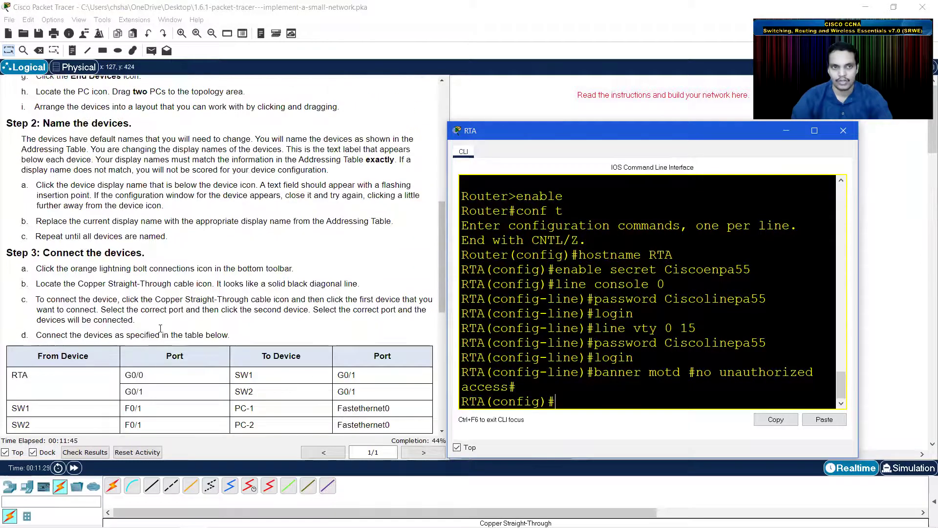
scroll(160, 324, up, 6)
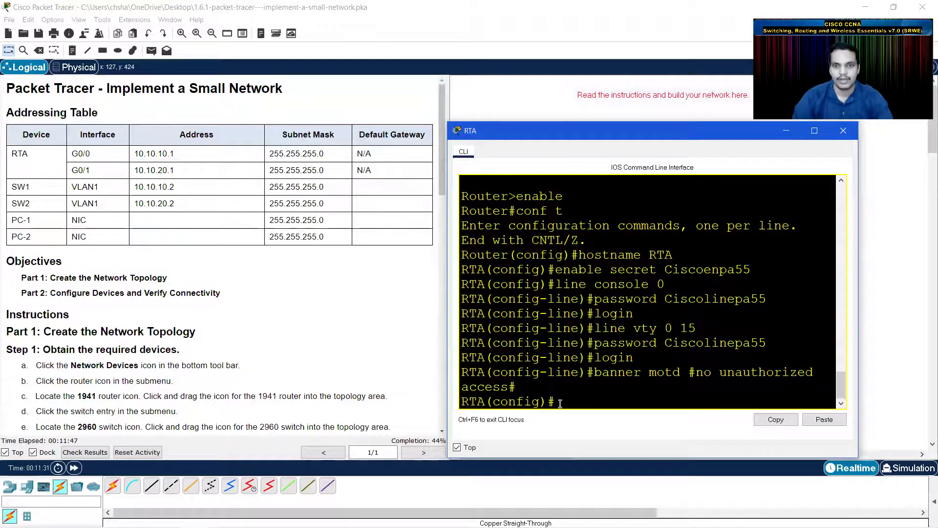
- Configure G0/0 with 10.10.10.1 255.255.255.0, description lan1, and no shutdown
text(nt)
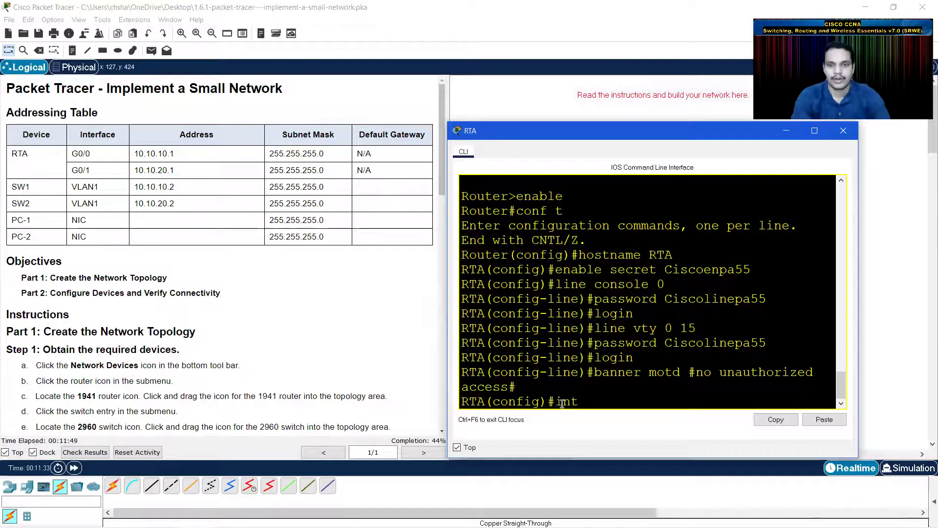
text( g0/0)
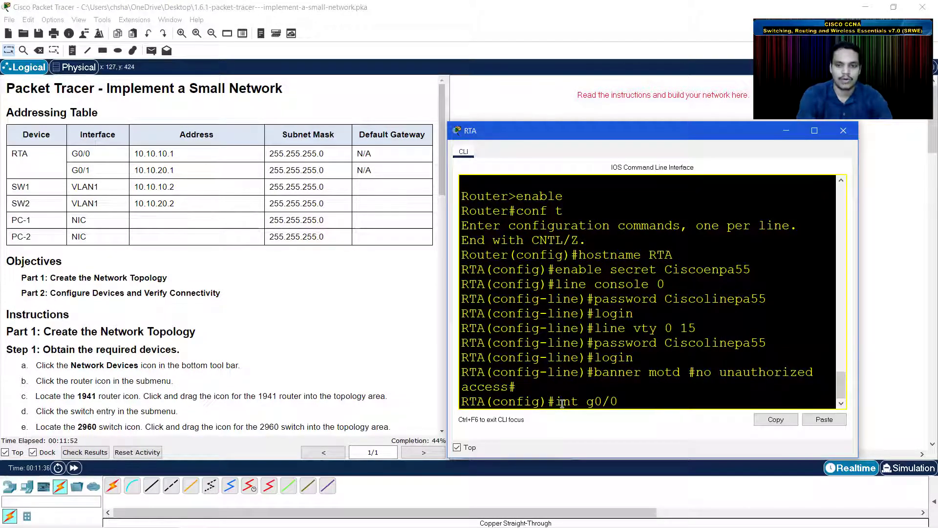
key(Return)
text(ip)
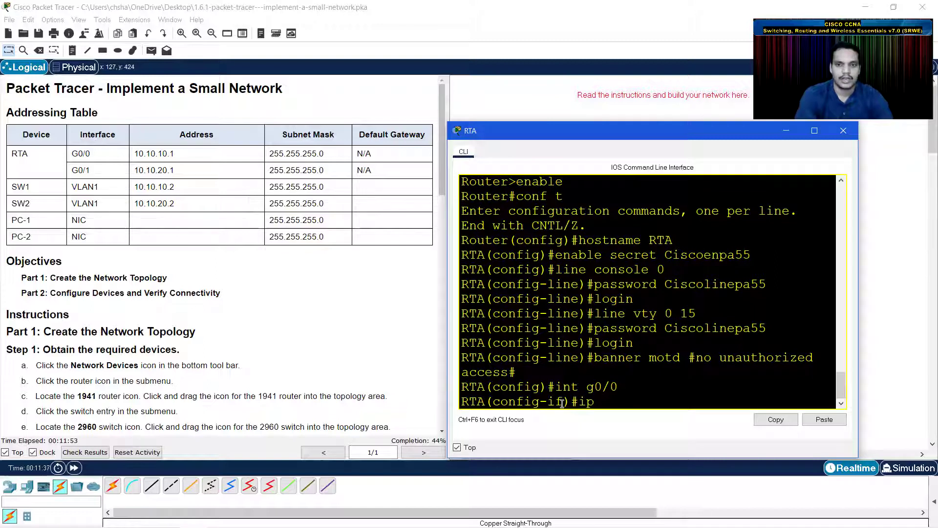
text( address 10.10.10.1)
text(255.)
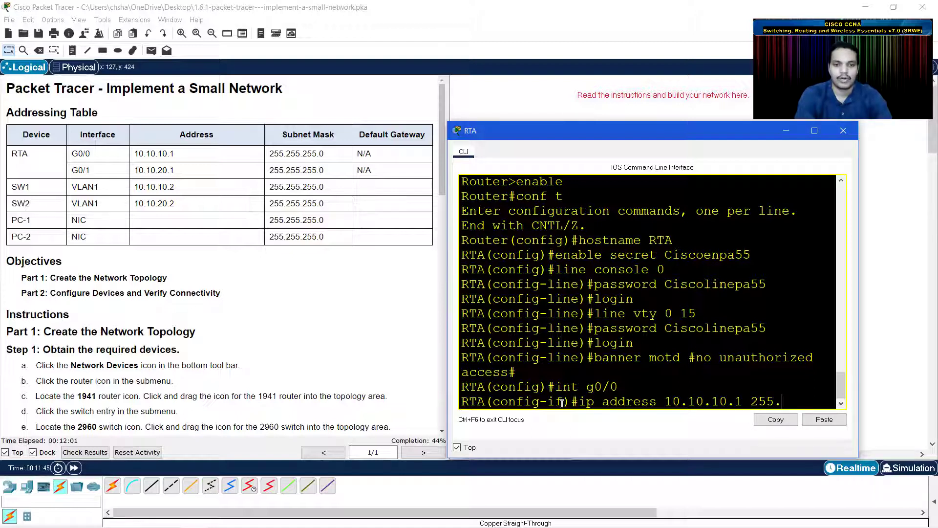
text(255.)
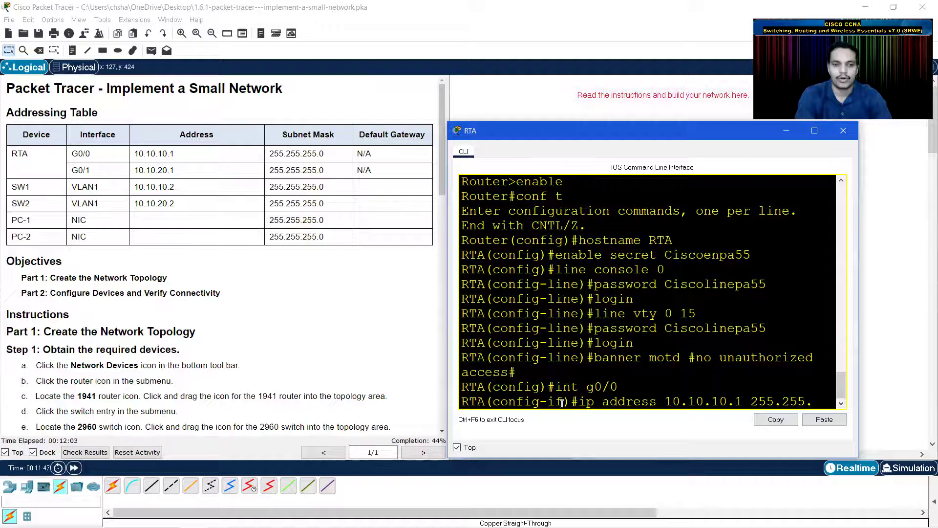
text(255.0)
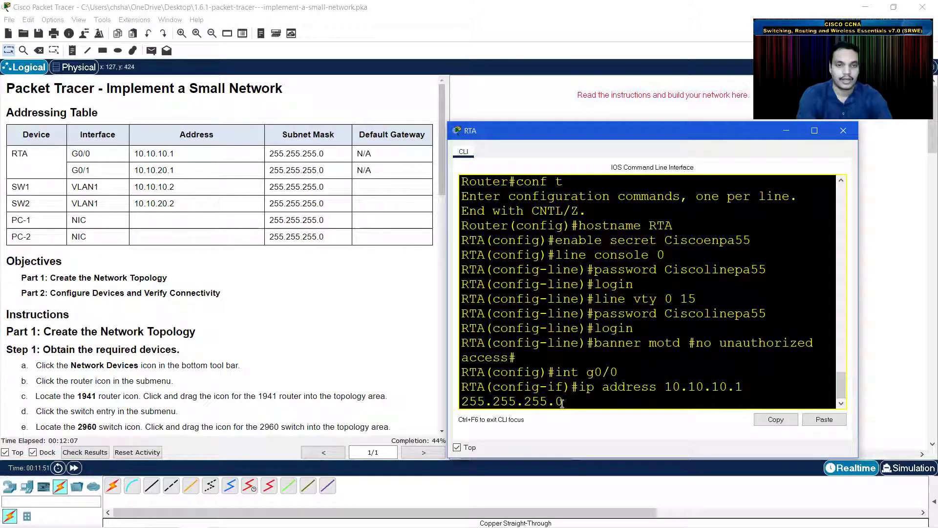
key(Return)
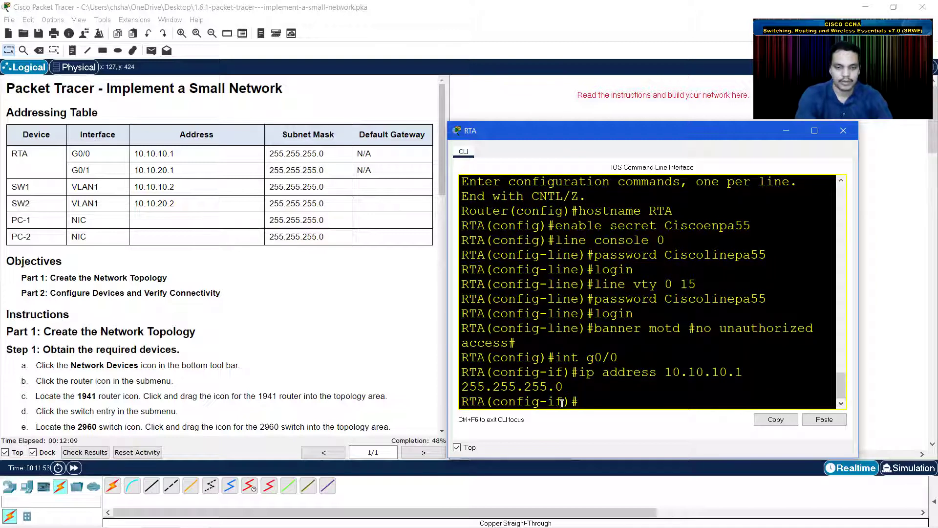
text(description lan1)
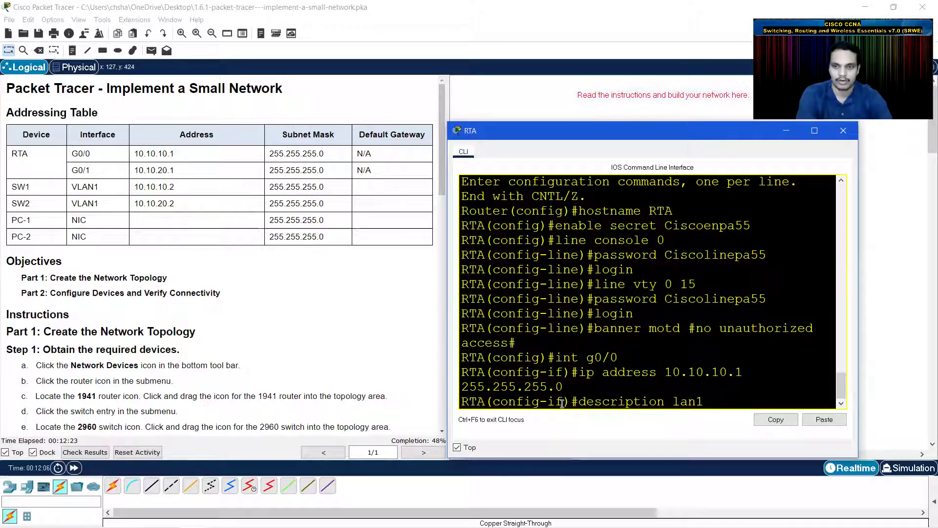
key(Return)
text(no shutdown)
key(Return)
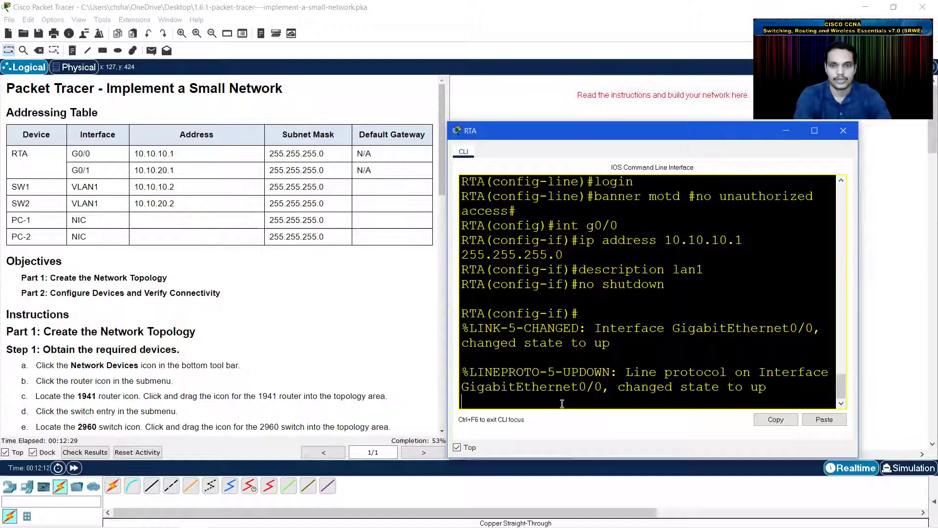
key(Return)
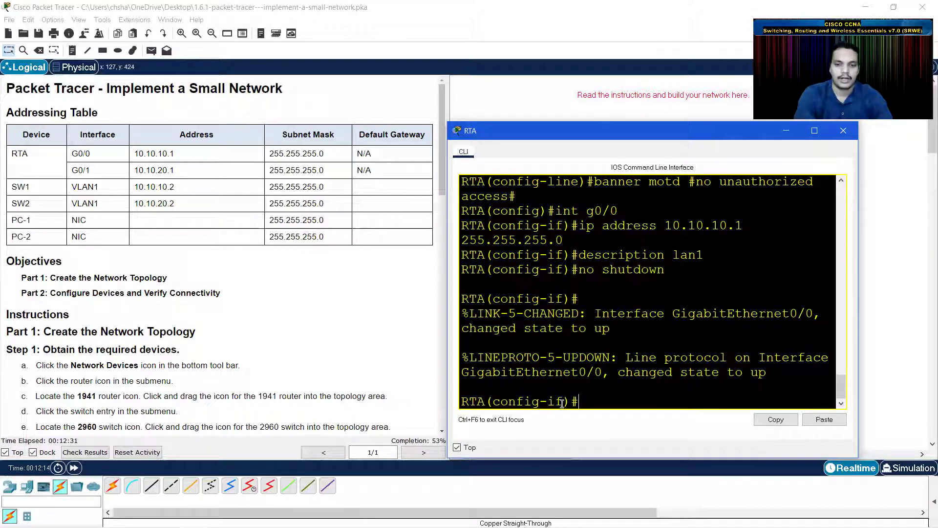
text(int)
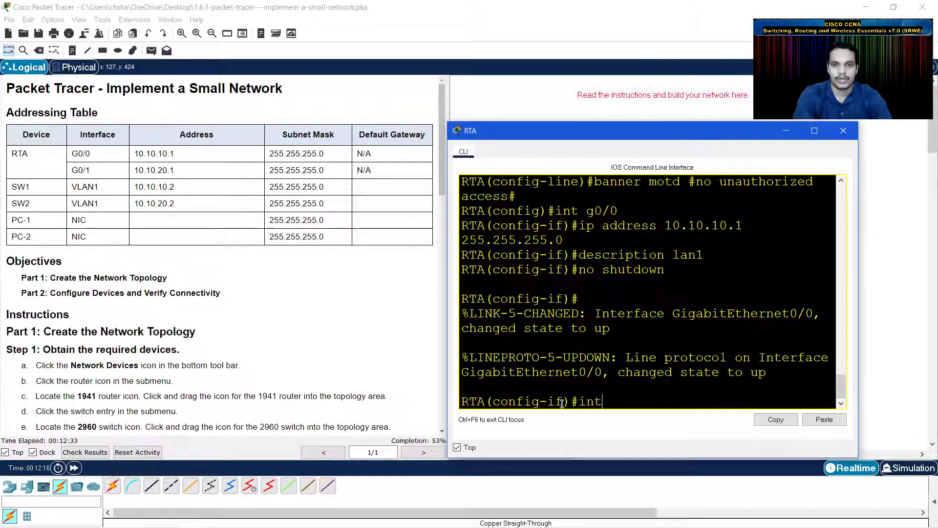
text( g0/1)
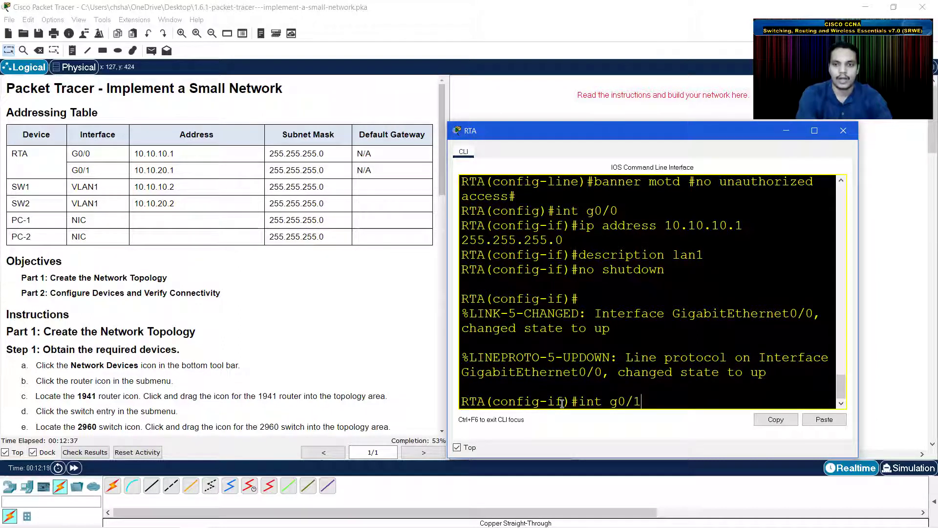
- Configure G0/1 with 10.10.20.1 255.255.255.0, description lan2, and no shutdown
key(Return)
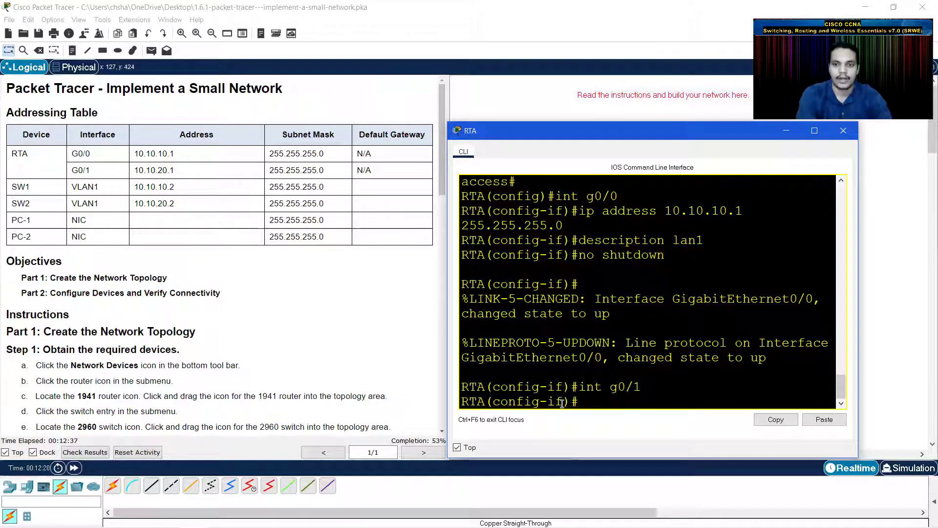
key(Up)
key(Up)
key(Up)
key(Up)
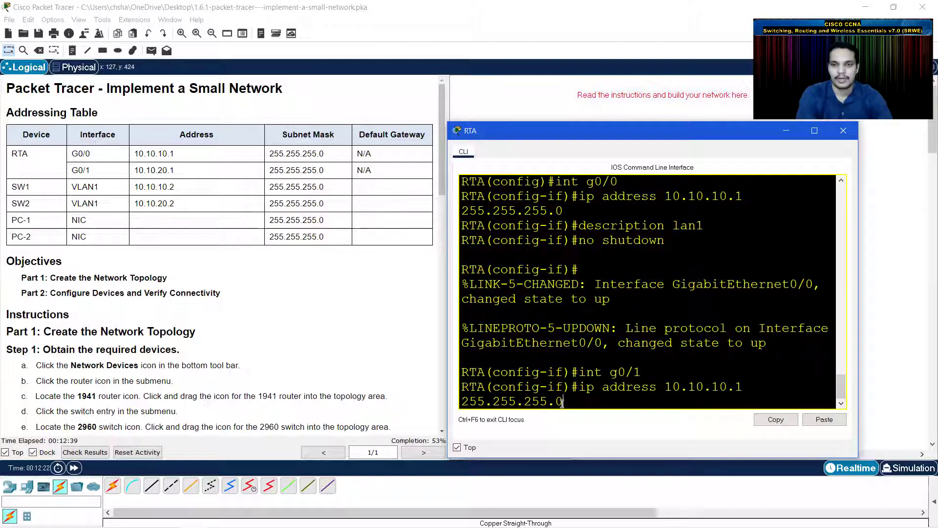
key(Left)
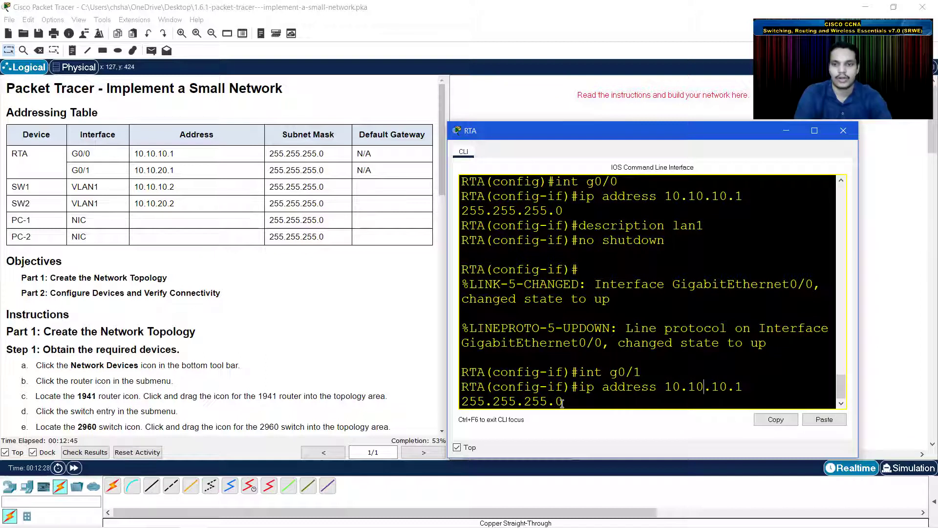
key(BackSpace)
text(2)
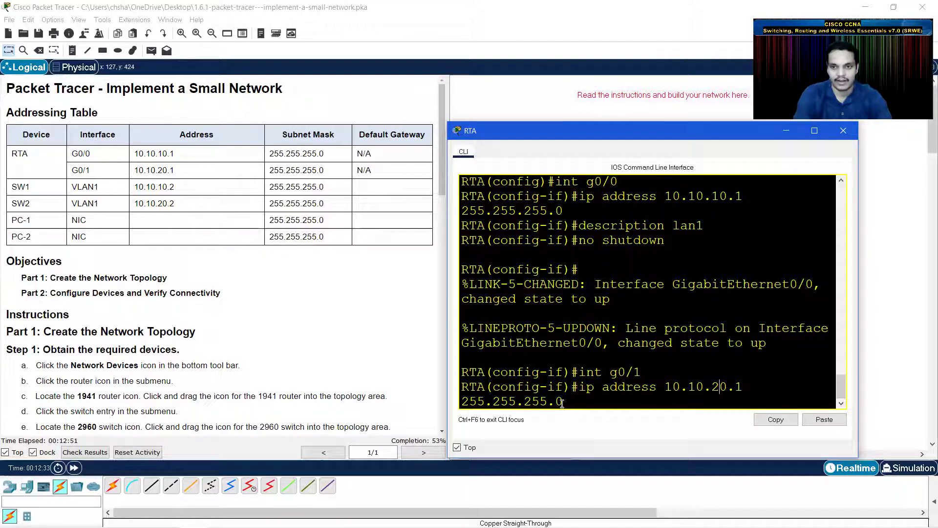
key(Return)
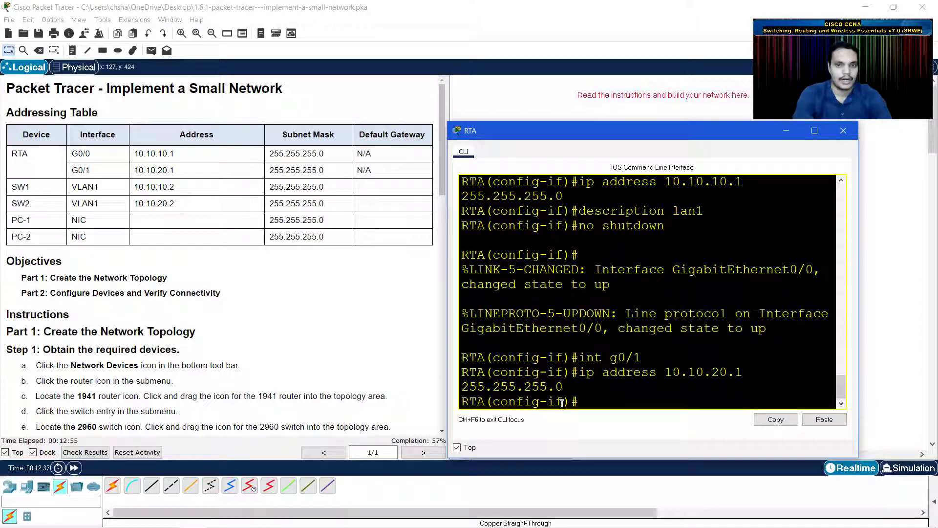
text(de)
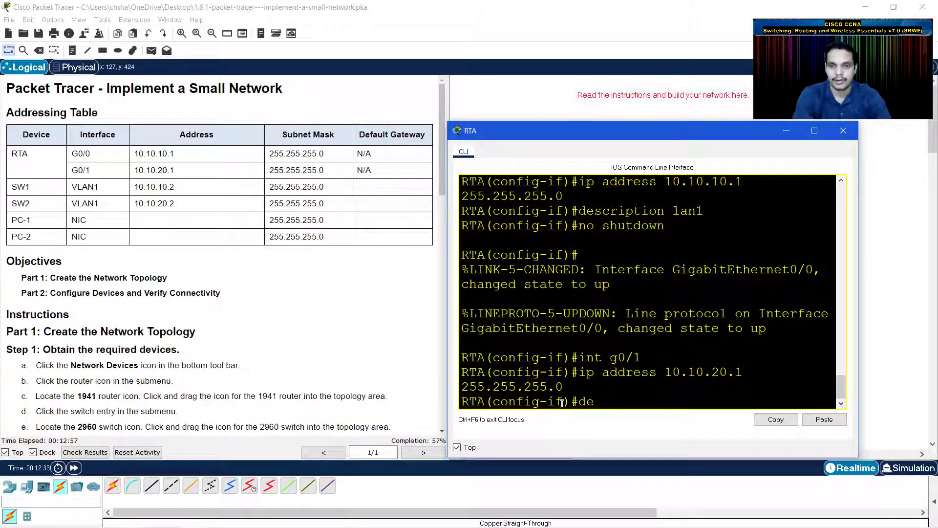
text(scription lan2)
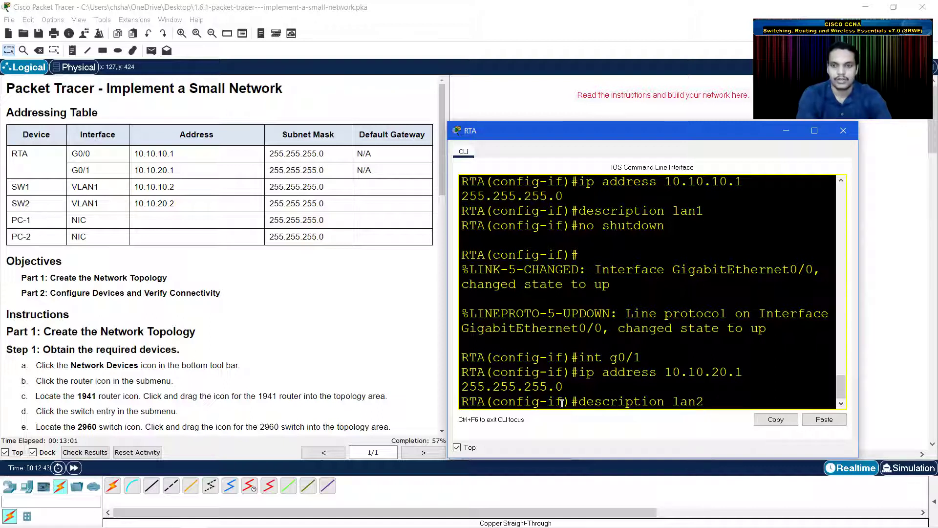
key(Return)
text(no shu)
text(tdow)
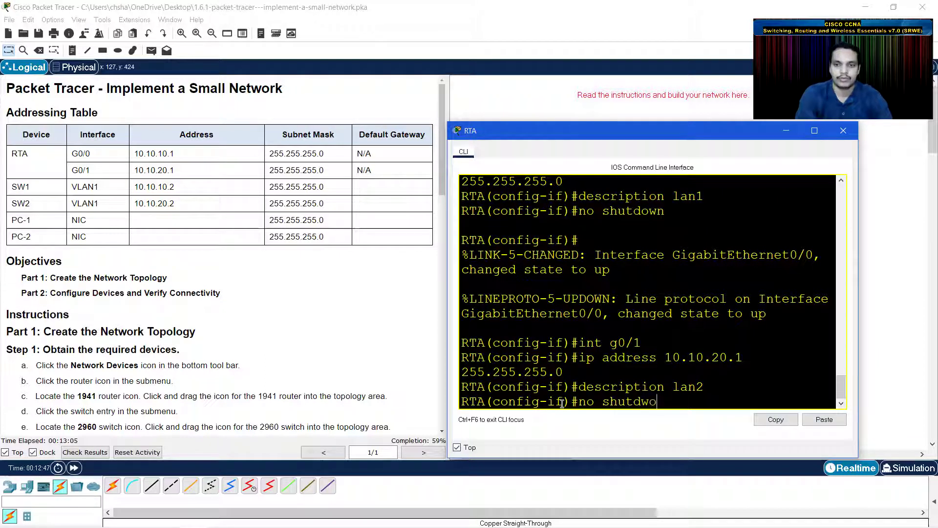
text(n)
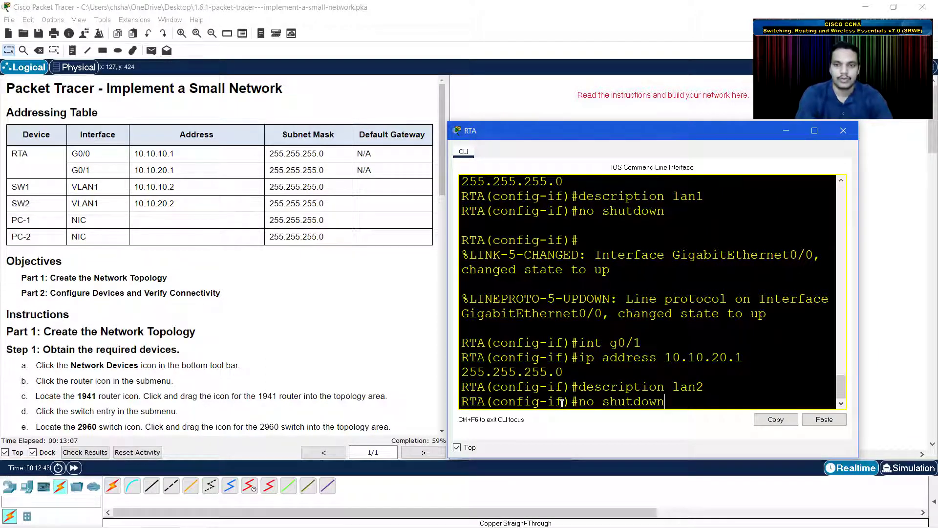
key(Return)
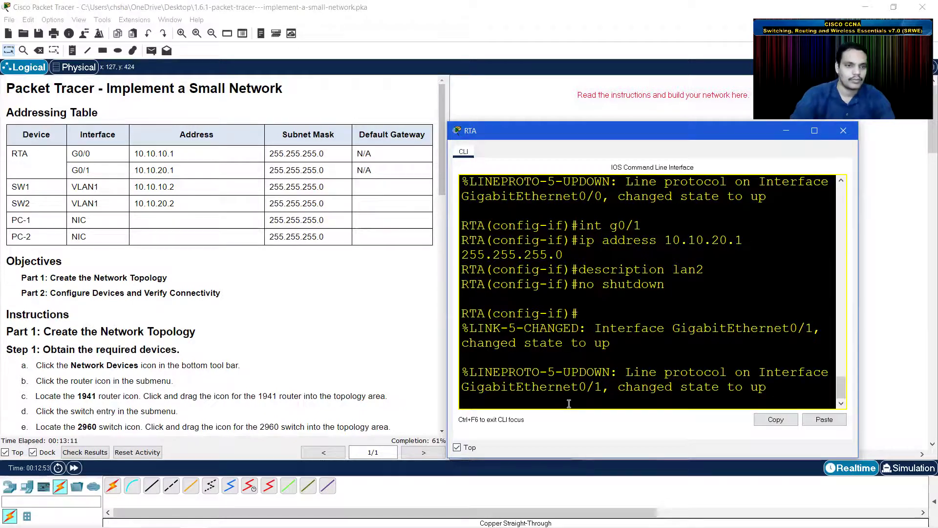
scroll(297, 320, down, 10)
scroll(297, 320, down, 10)
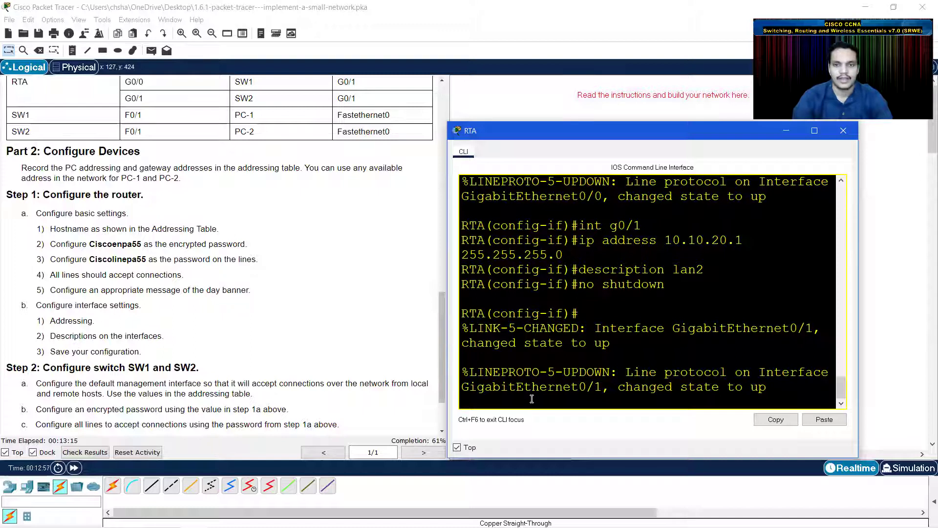
- Exit to privileged mode and copy RTA's running-config to startup-config, unpinning its window
key(Return)
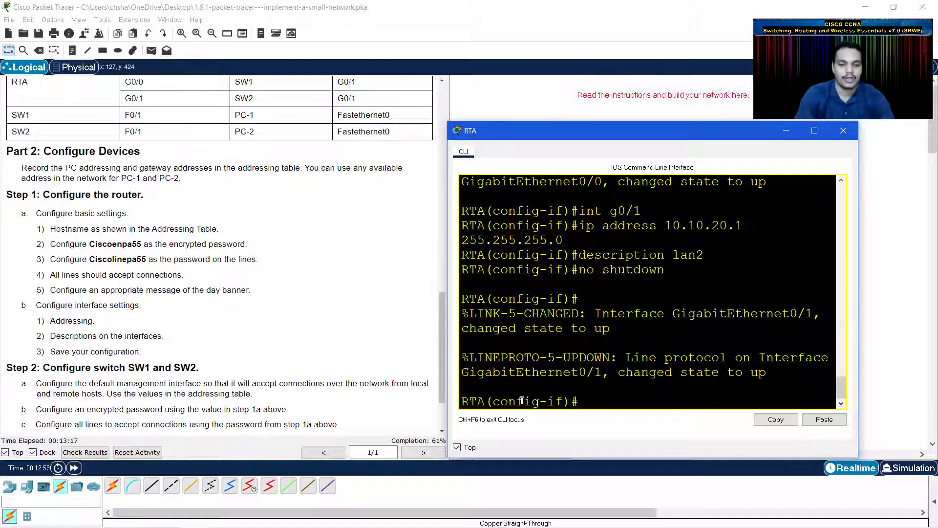
text(end)
key(Return)
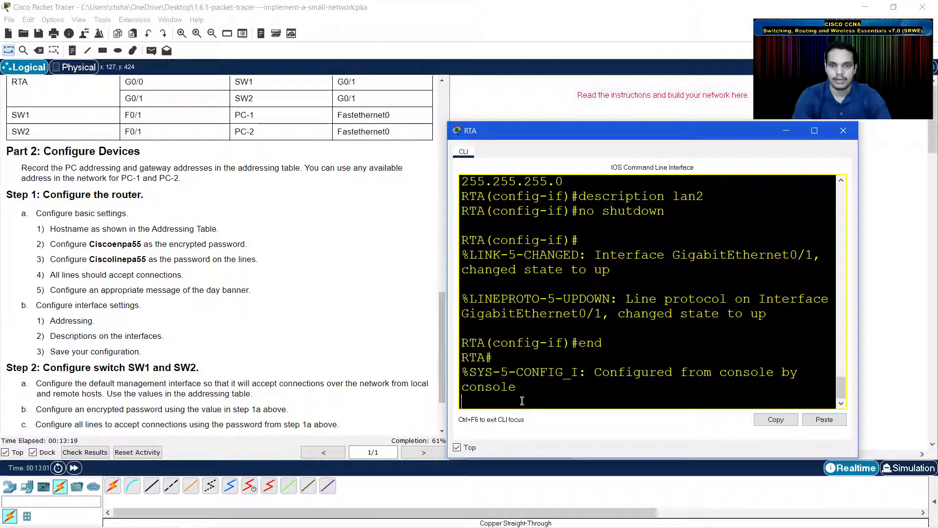
key(Return)
text(copy run)
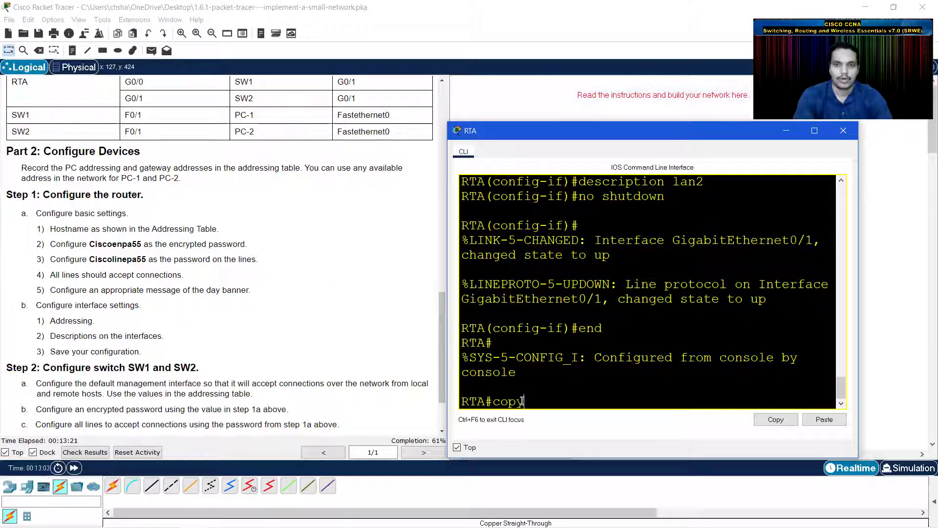
key(Tab)
text(sta)
key(Tab)
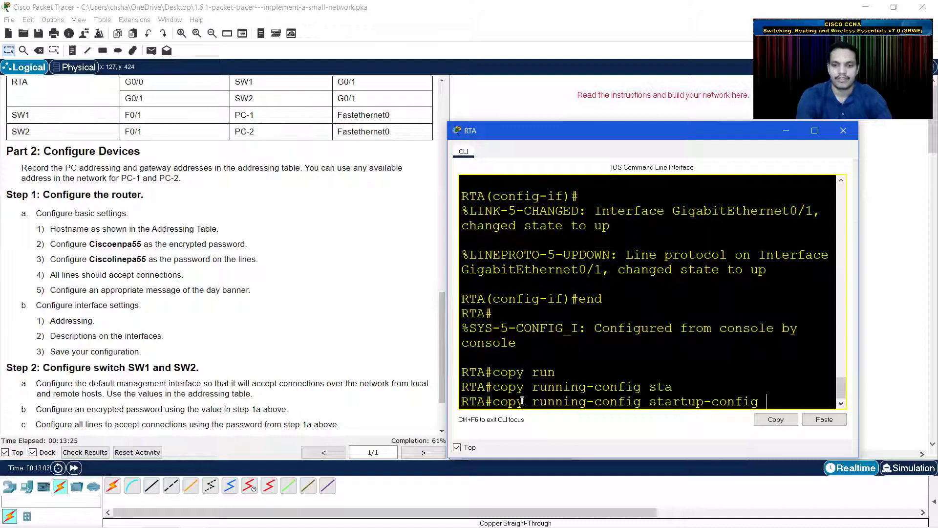
key(Return)
key(Return)
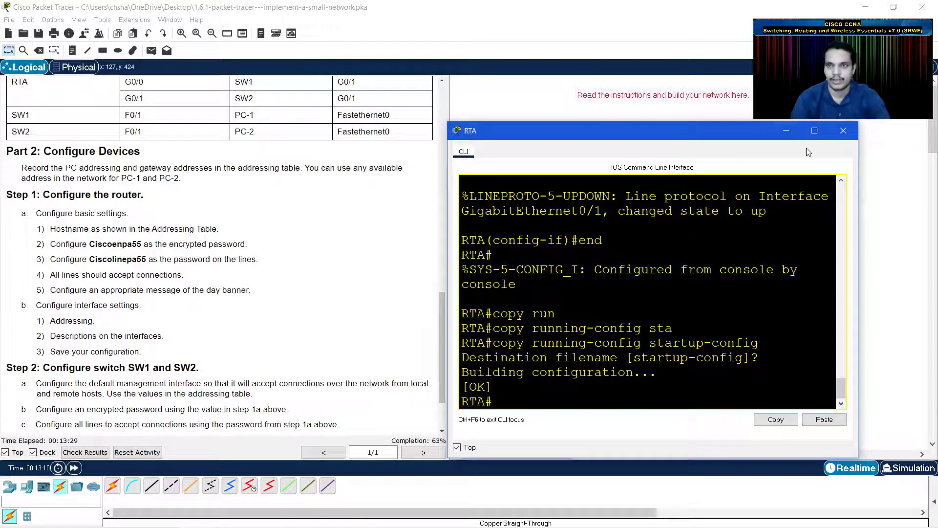
click(457, 447)
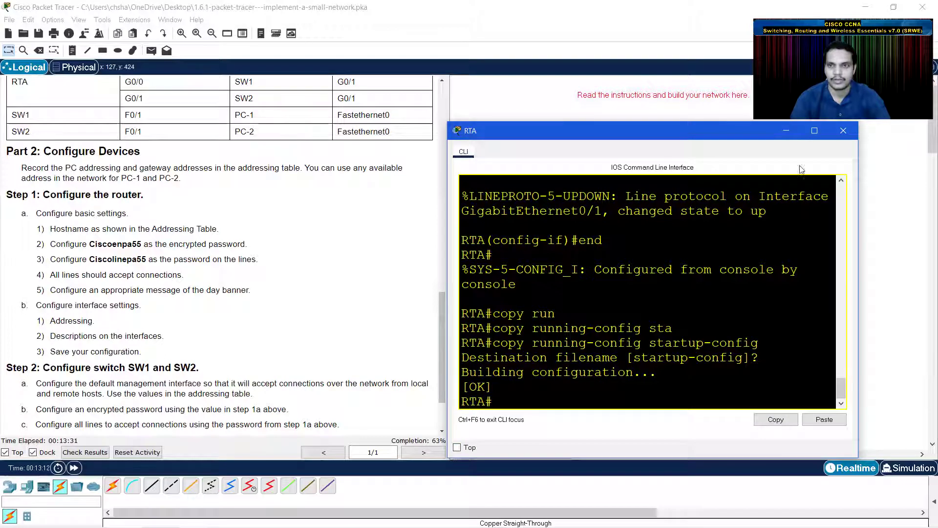
scroll(210, 278, down, 1)
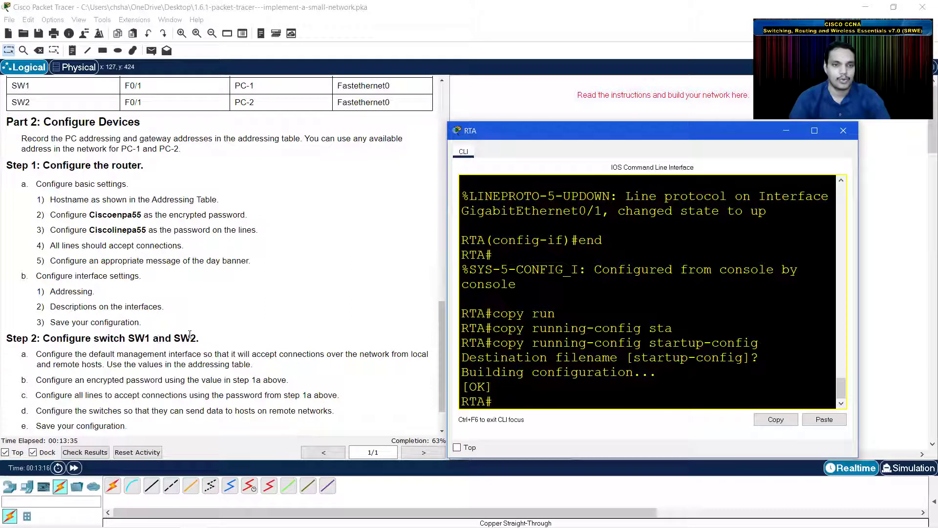
- Minimize RTA, open SW1's CLI in privileged mode, and pin its window on top
click(786, 130)
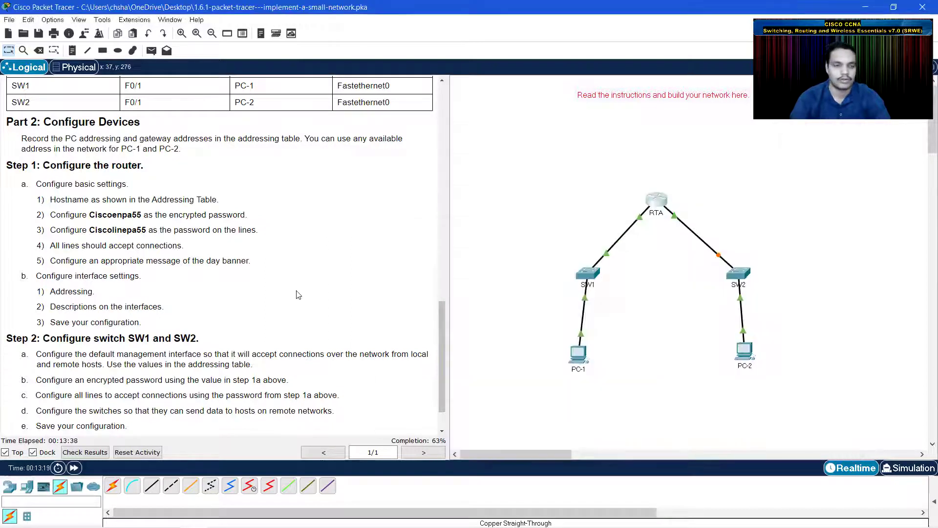
click(587, 273)
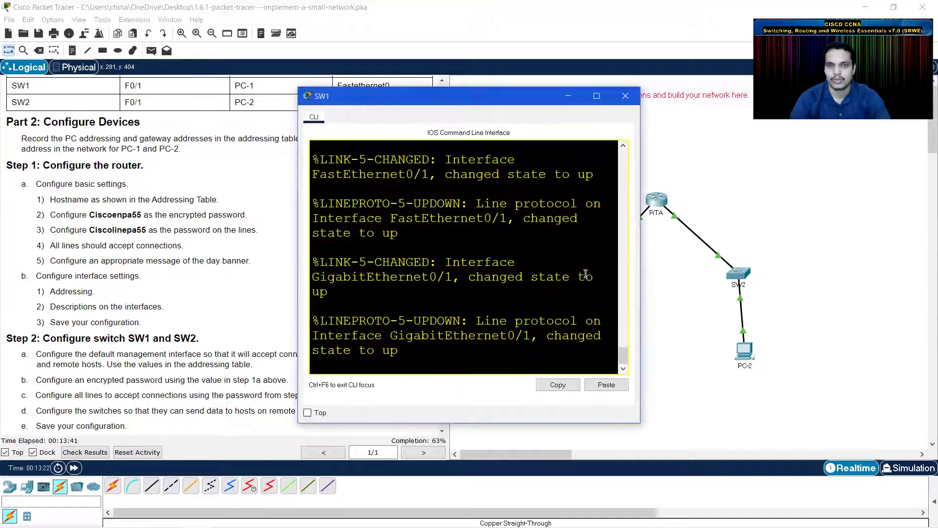
drag(638, 282, 756, 290)
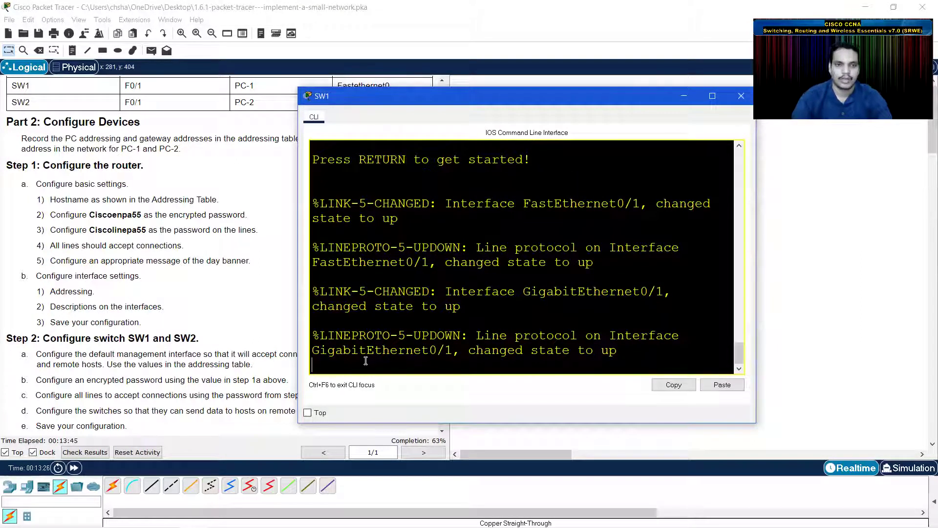
key(Return)
text(en)
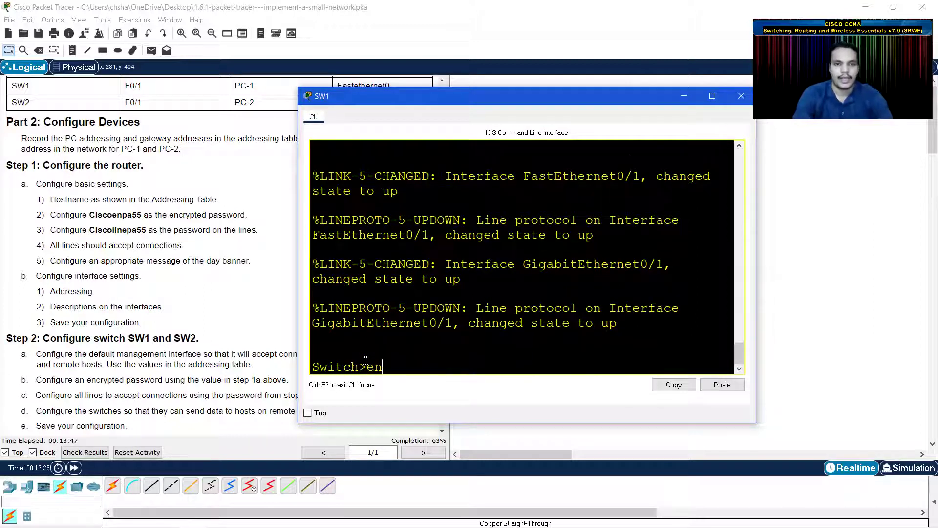
key(Return)
click(308, 413)
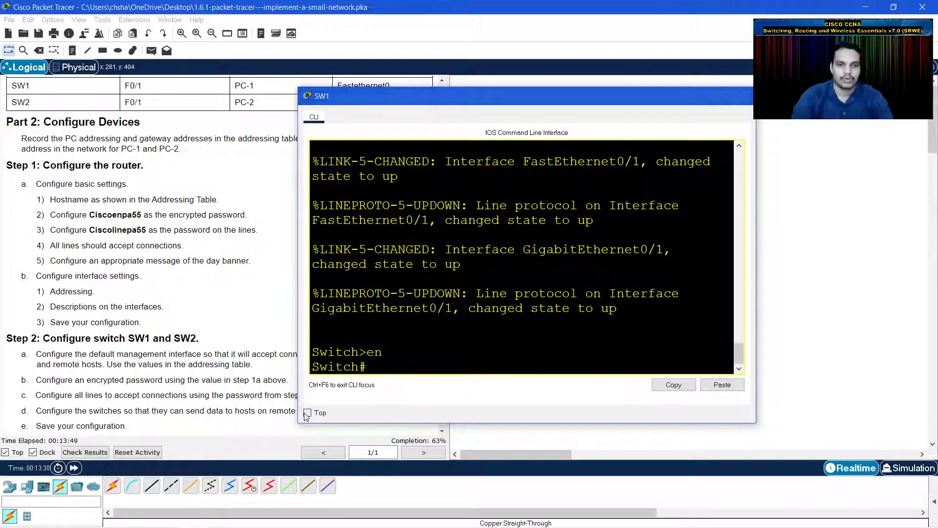
drag(551, 96, 694, 108)
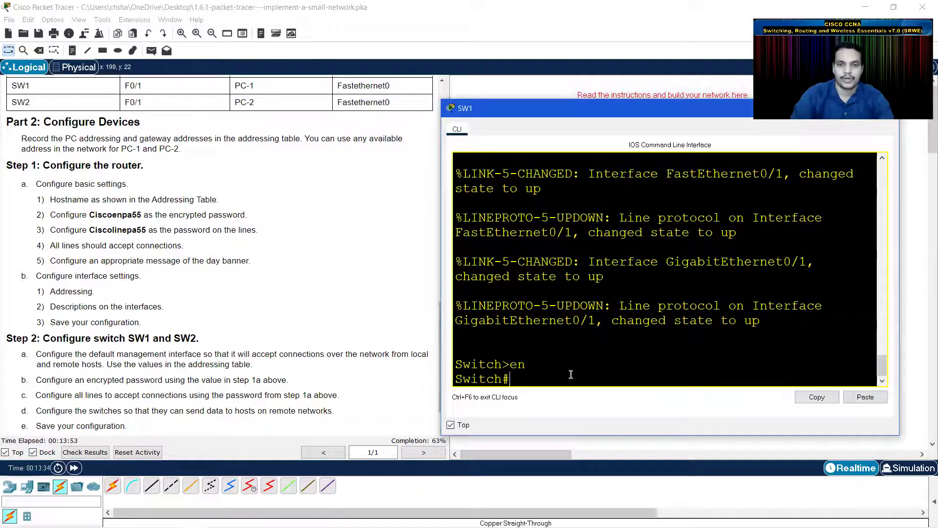
- Enter global configuration on SW1 and set the encrypted enable secret from the instructions
text(conf t)
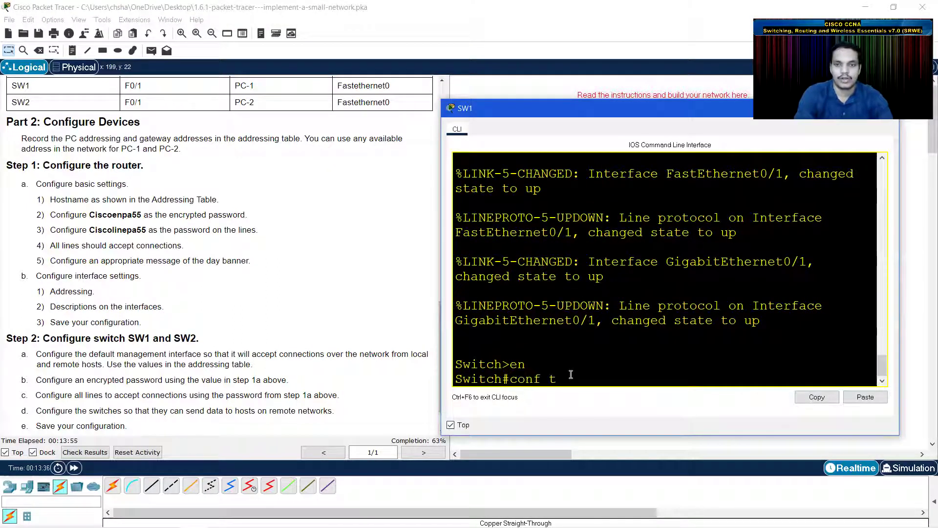
key(Return)
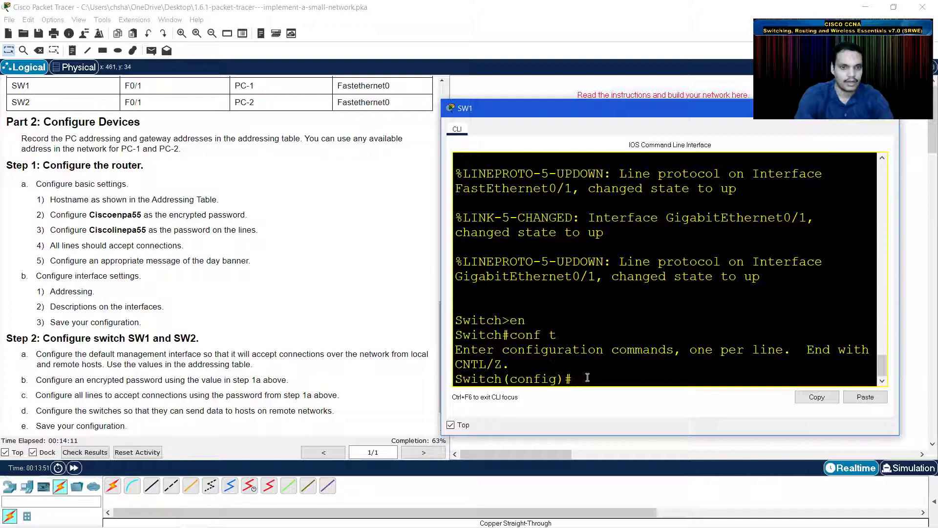
text(en)
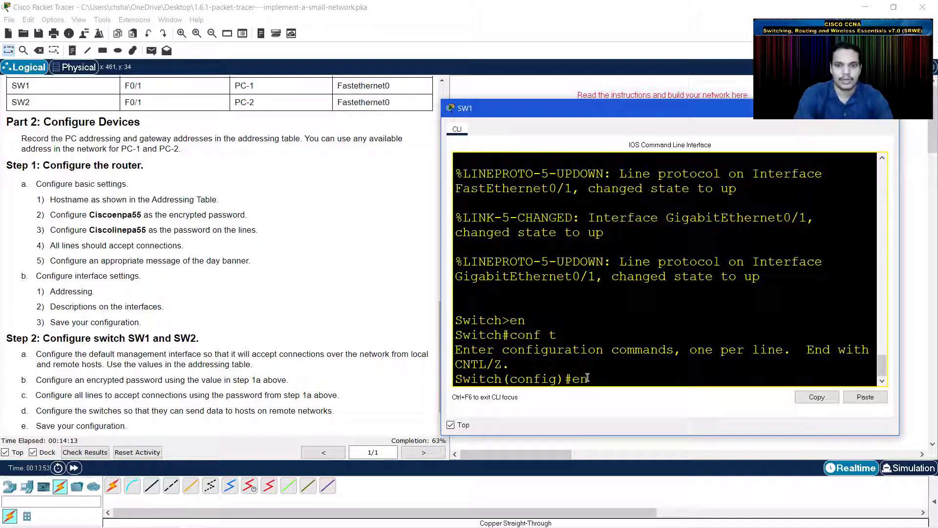
text(able secret)
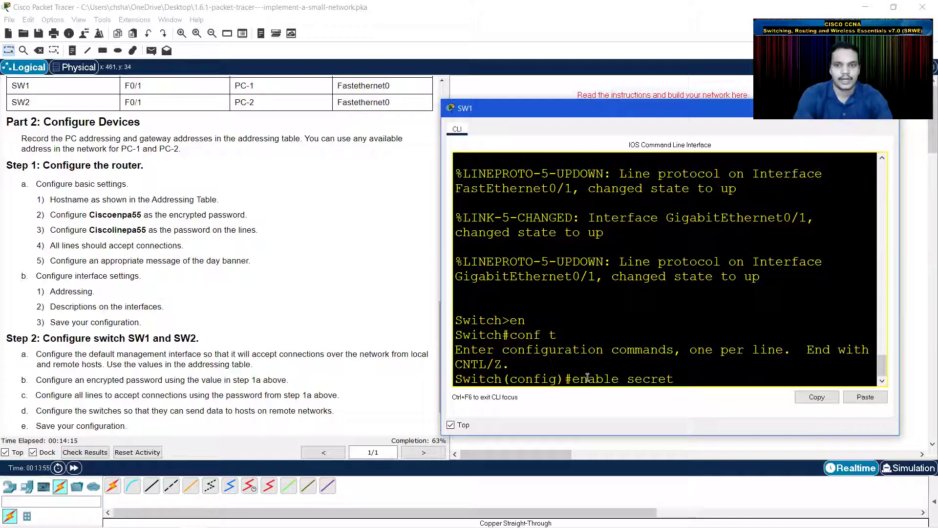
text( Cisco)
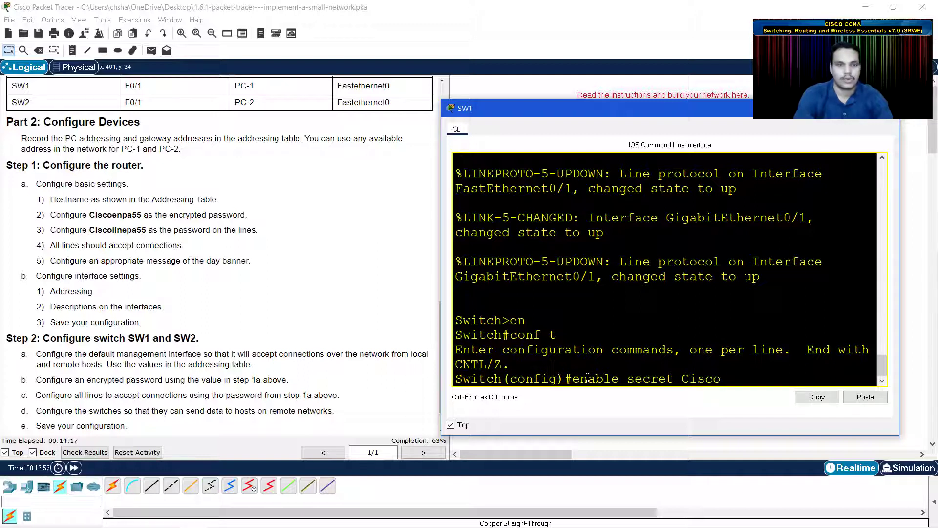
text(enpa)
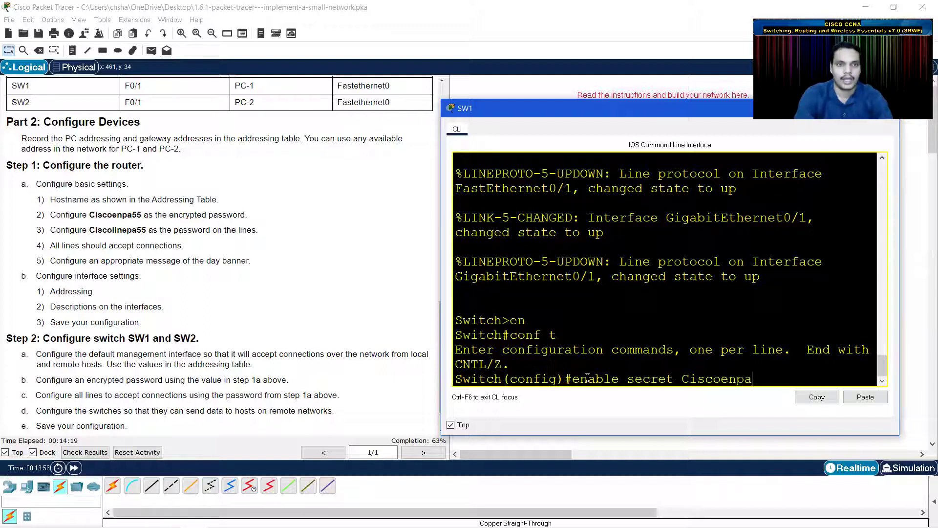
text(55)
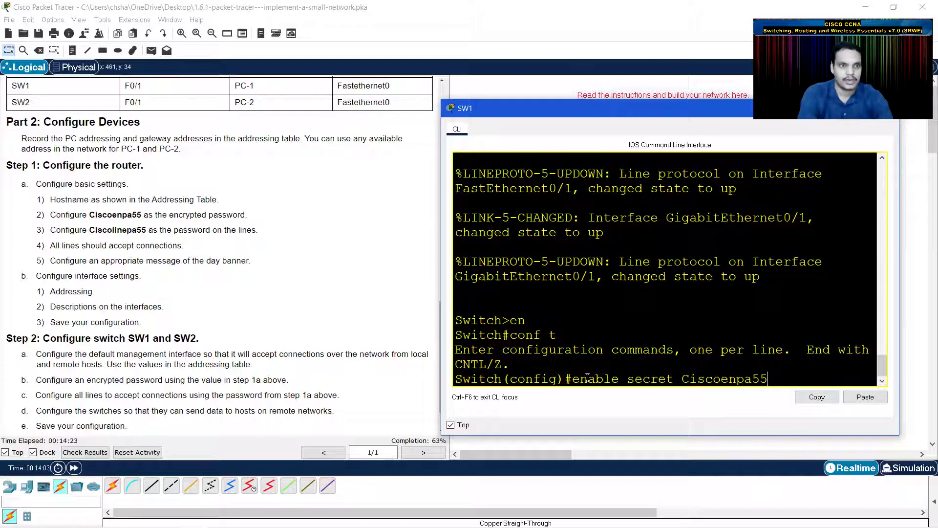
key(Return)
- Set the lab's line password on SW1's console line 0 and require login
text(line console)
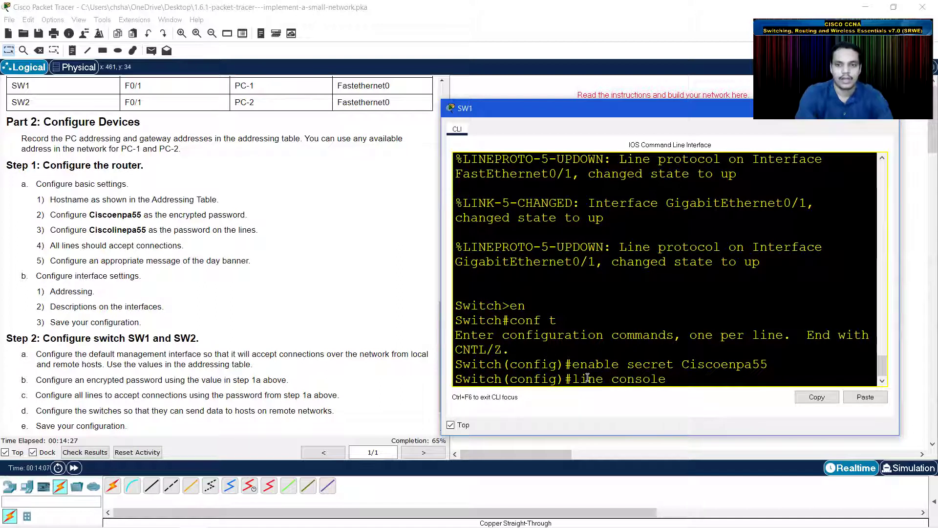
text( 0)
key(Return)
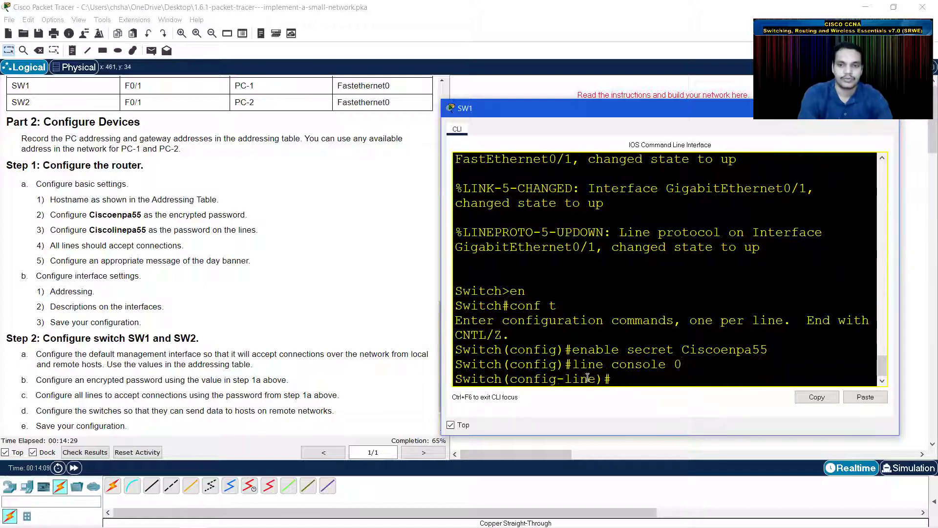
text(passw)
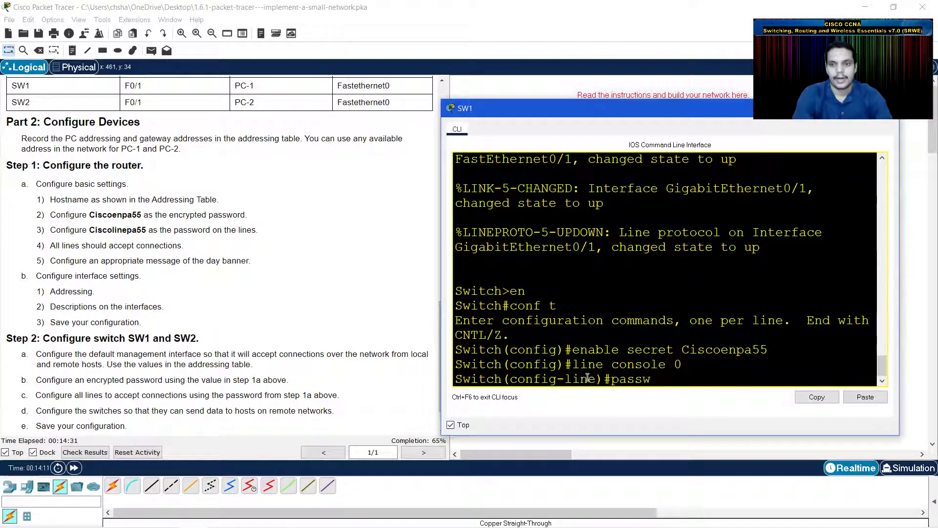
text(ord Cisco)
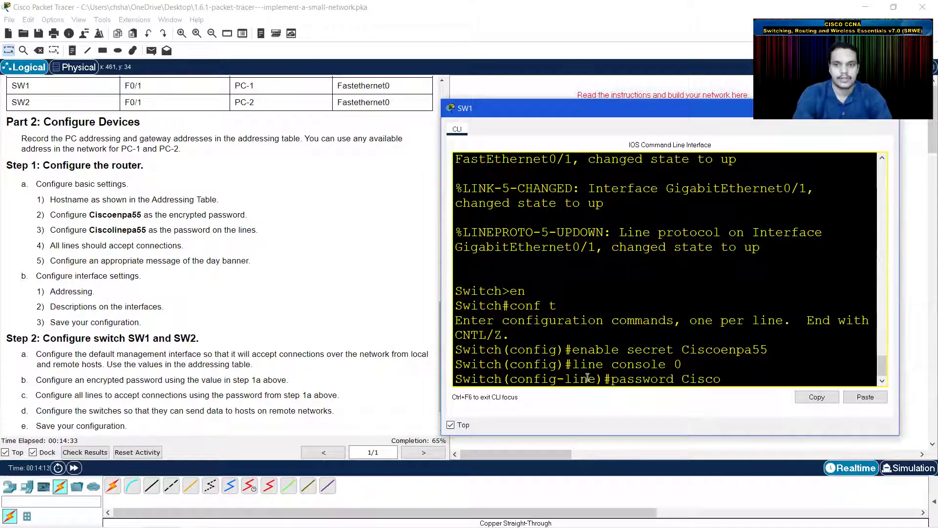
text(linepa)
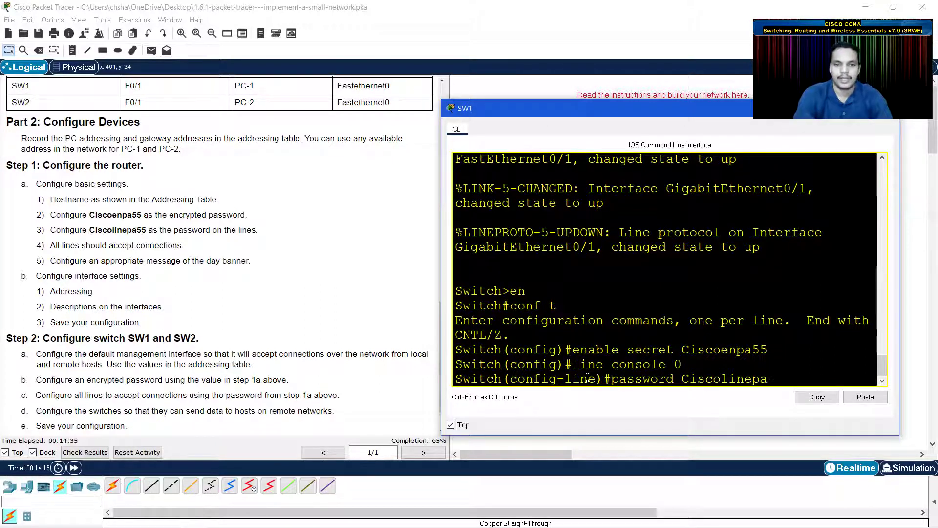
text(55)
key(Return)
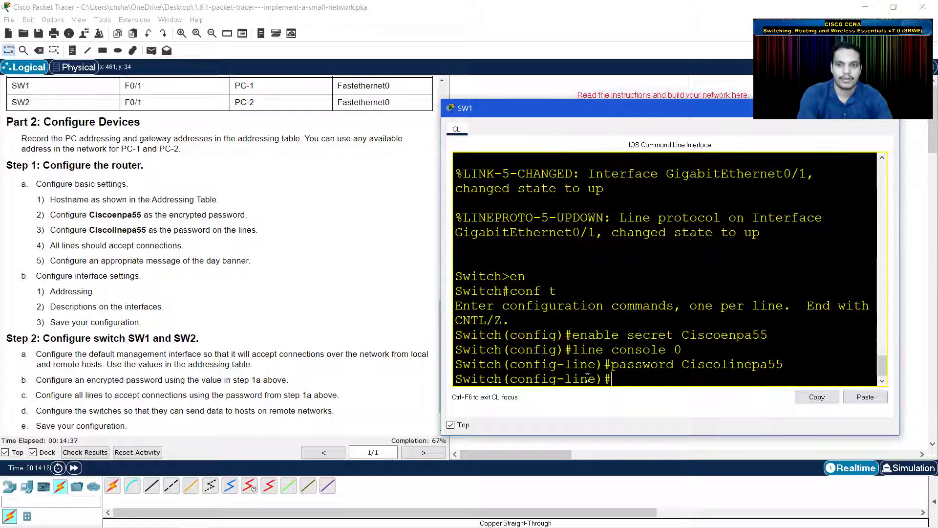
text(login)
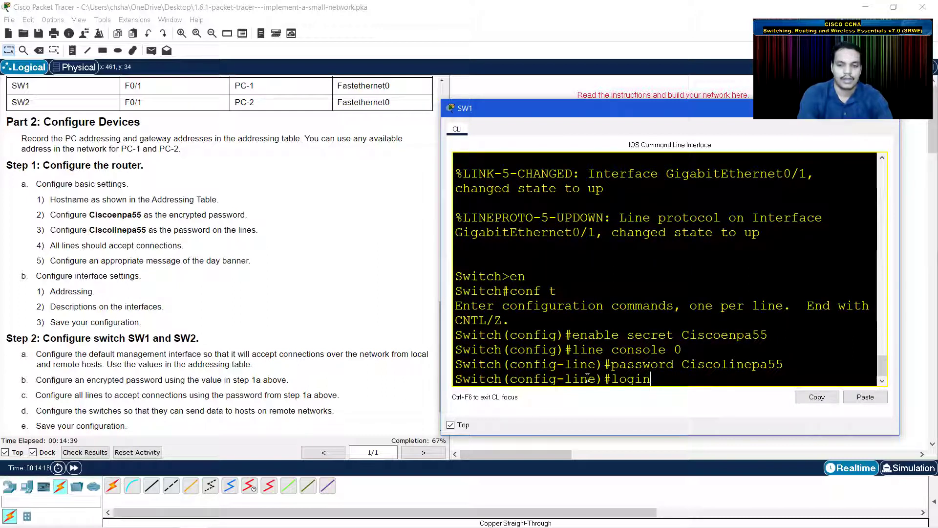
key(Return)
- Apply the same line password and login requirement to SW1's vty lines 0 15
text(line)#line)
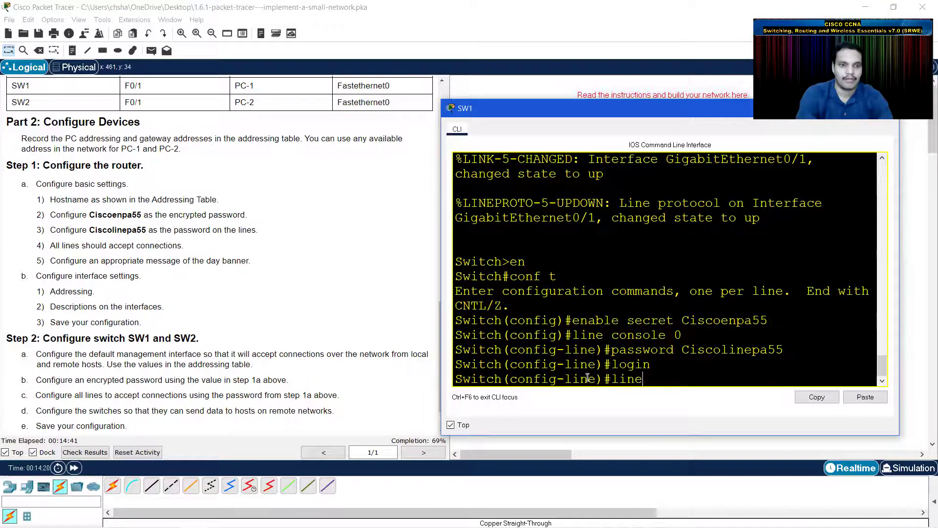
text( vty 0 15)
key(Return)
text(login)
key(Up)
key(Up)
key(Up)
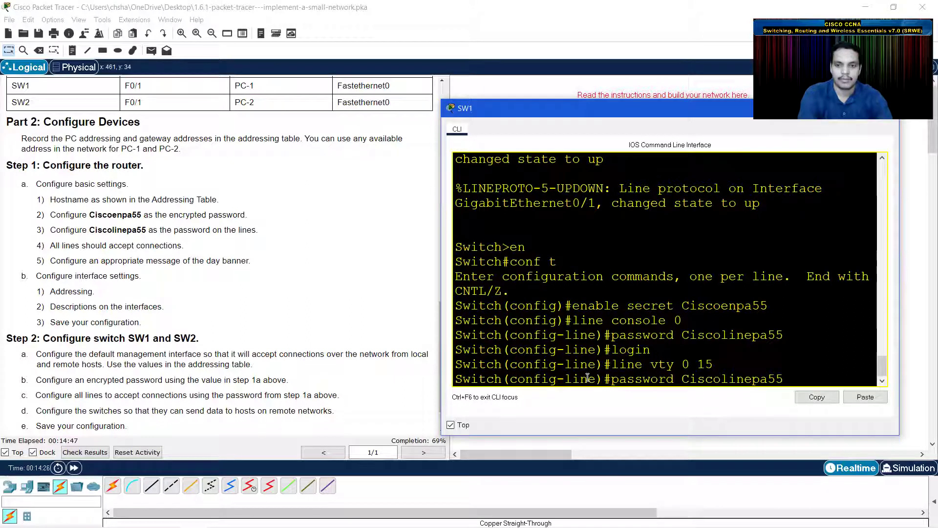
key(Return)
key(Up)
key(Up)
key(Up)
key(Return)
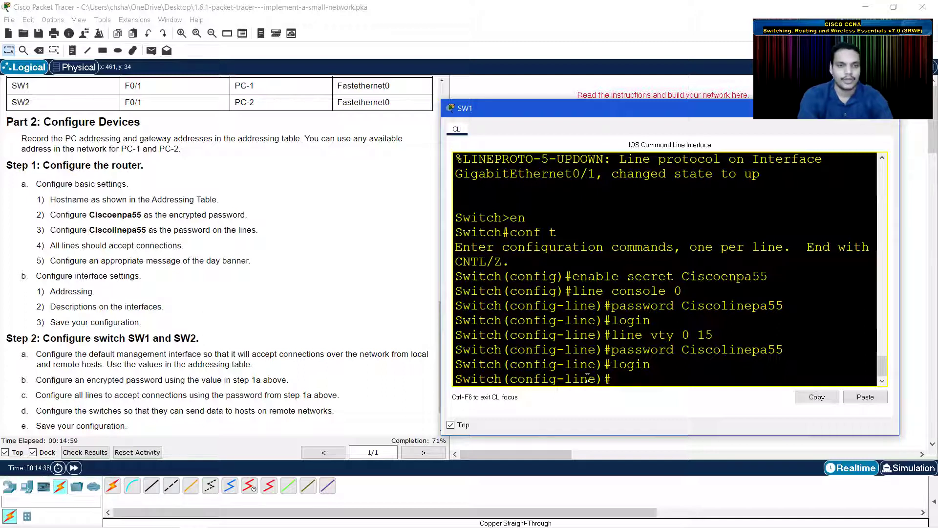
- Run 'hostname SW1' so the prompt changes from Switch to SW1
scroll(193, 251, up, 10)
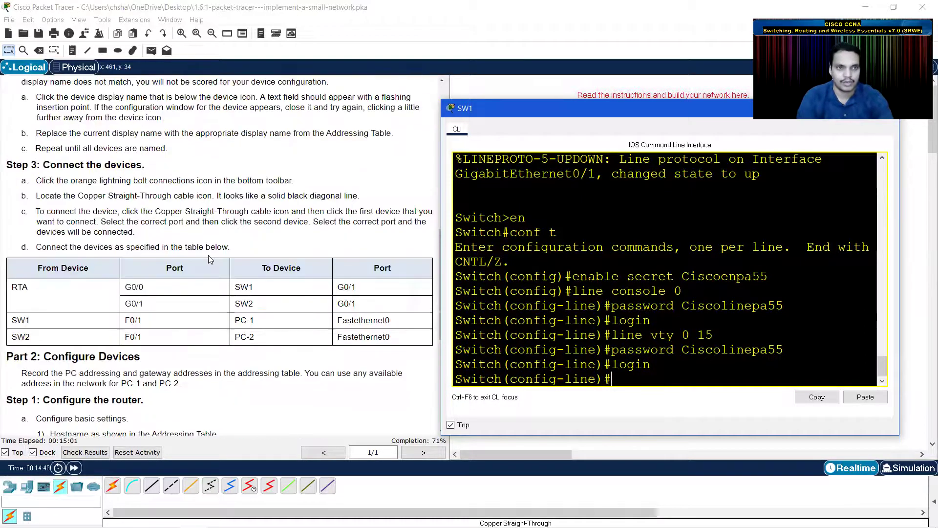
scroll(193, 250, up, 6)
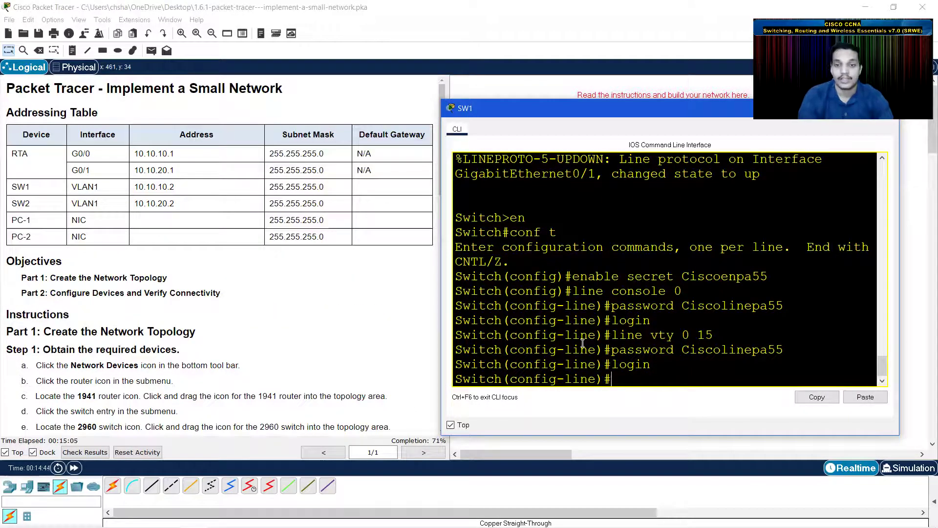
text(hostname )
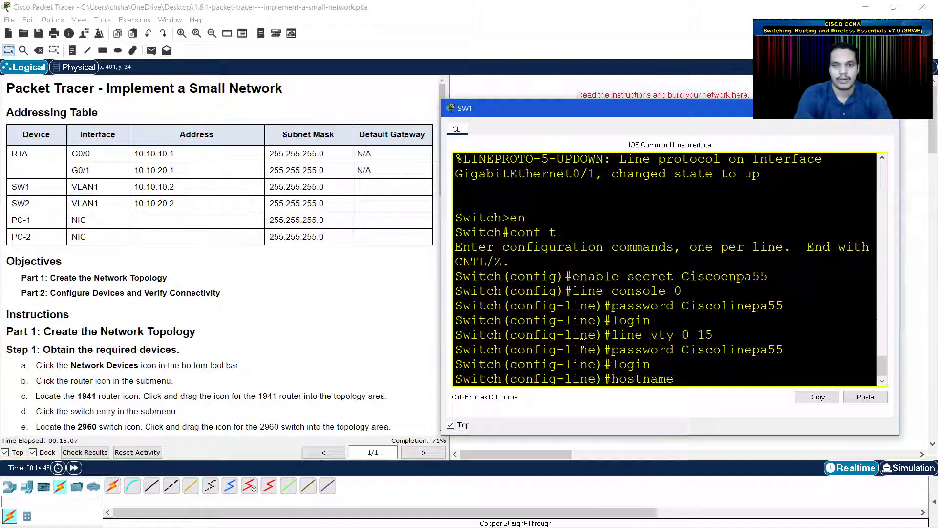
text(SW)
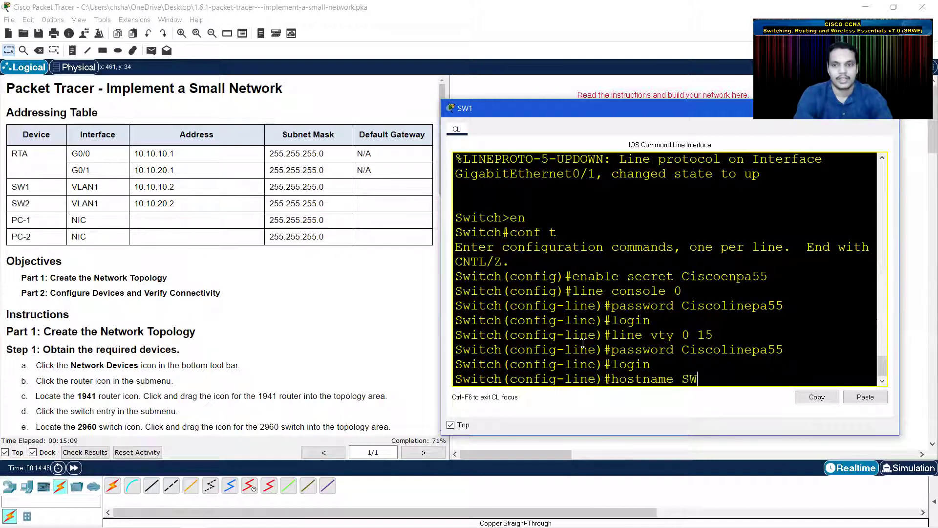
text(1)
key(Return)
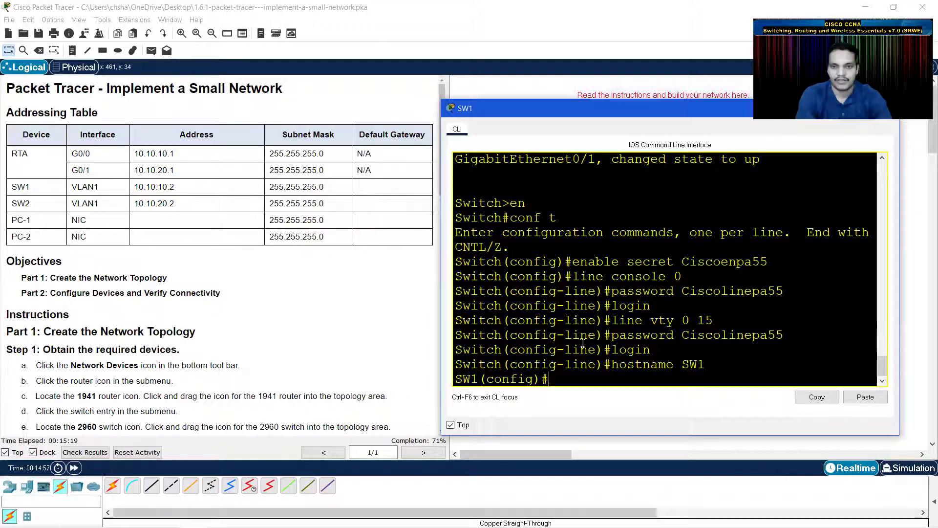
- Assign 10.10.10.2 255.255.255.0 to SW1's interface VLAN 1
text(int vlan 1)
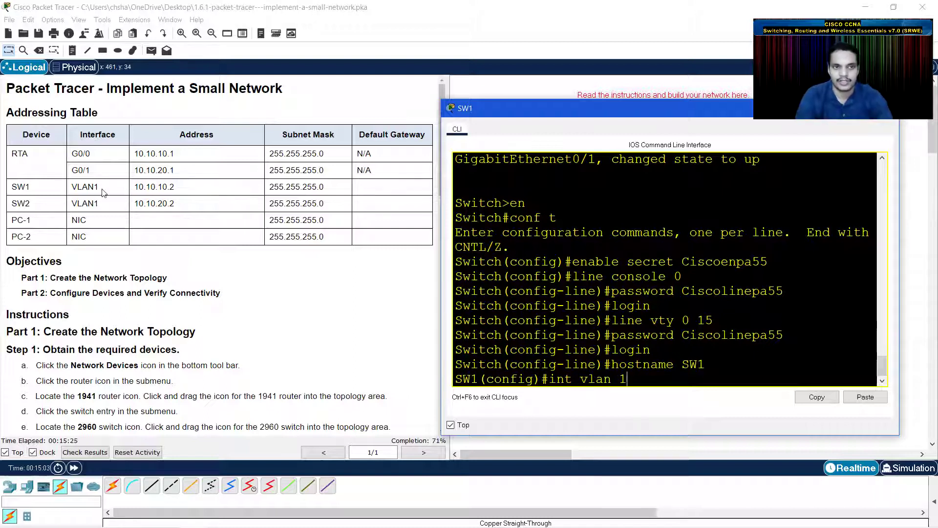
drag(100, 188, 74, 188)
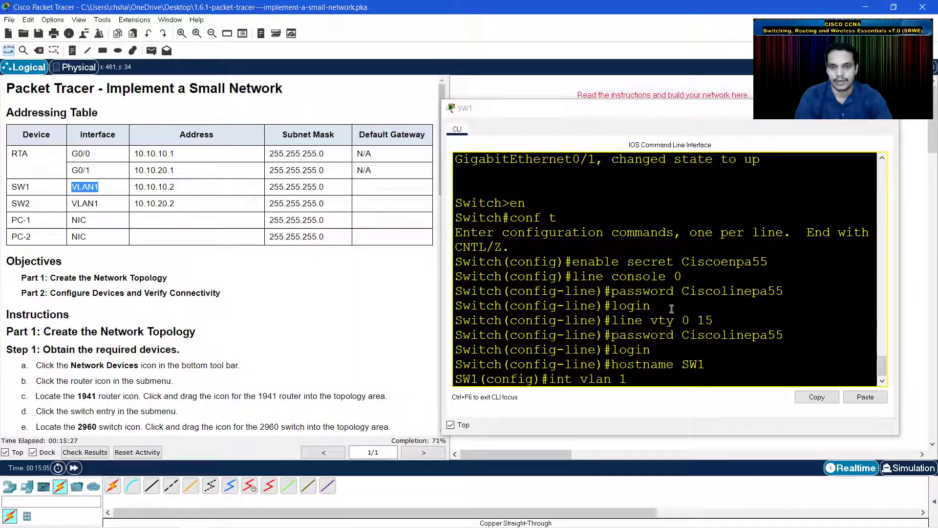
click(645, 376)
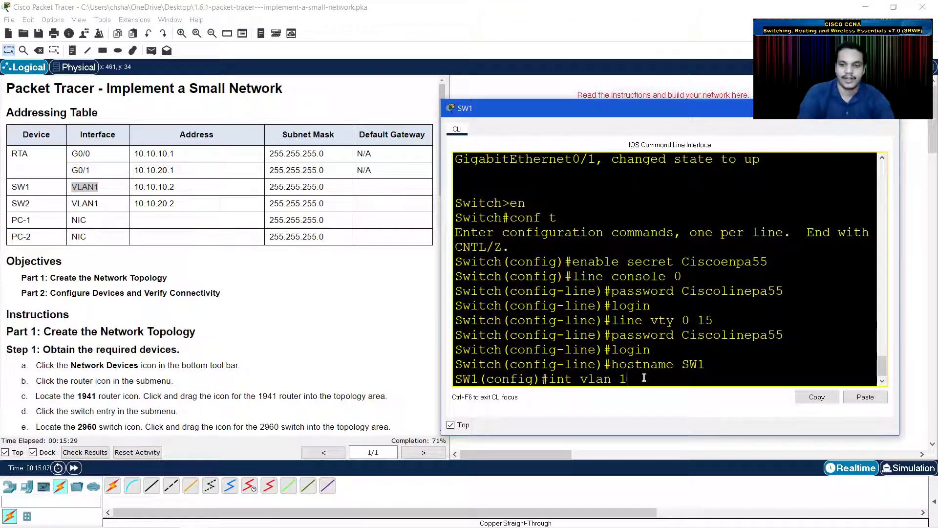
key(Return)
text(ip address 1)
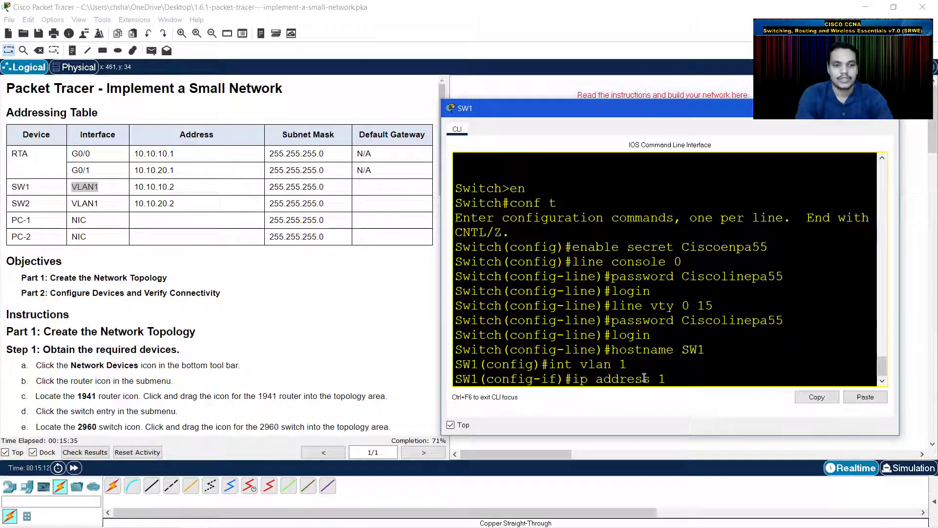
text(0.10)
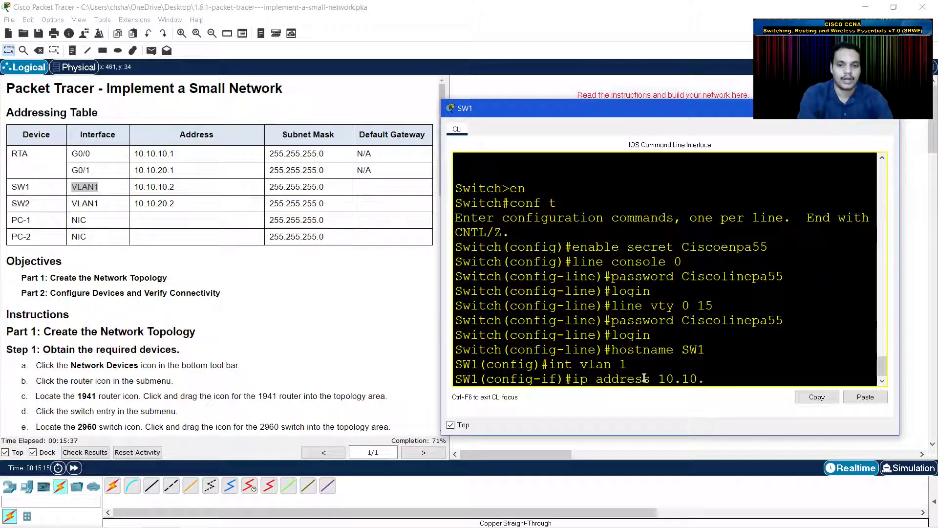
text(.10.2)
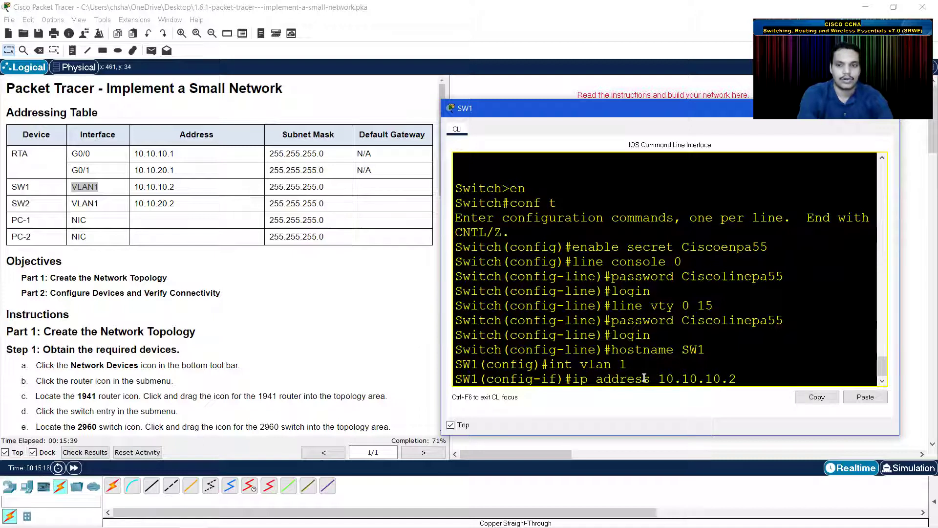
text( 25)
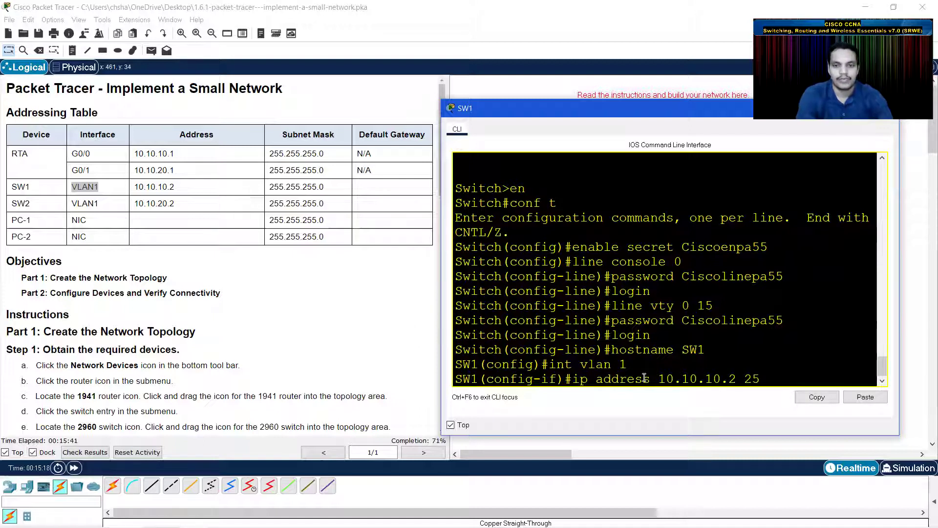
text(5.2)
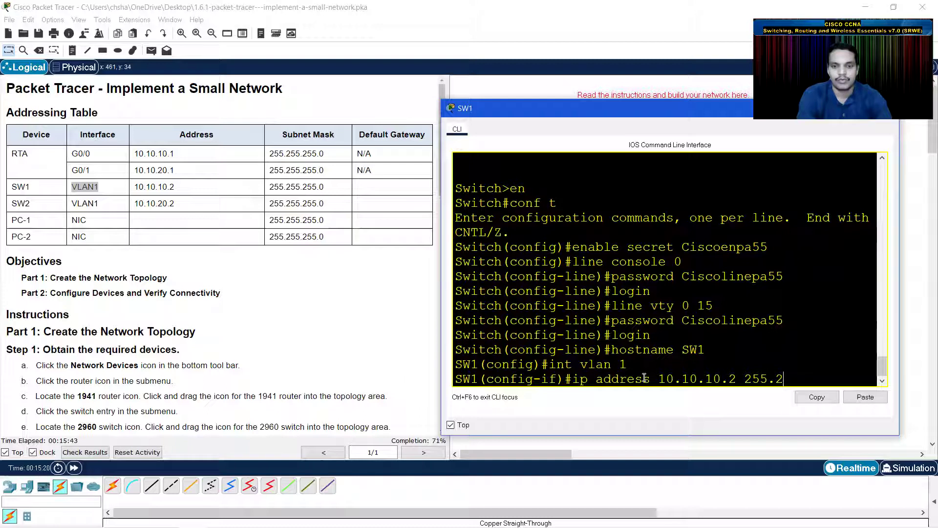
text(55.255.25)
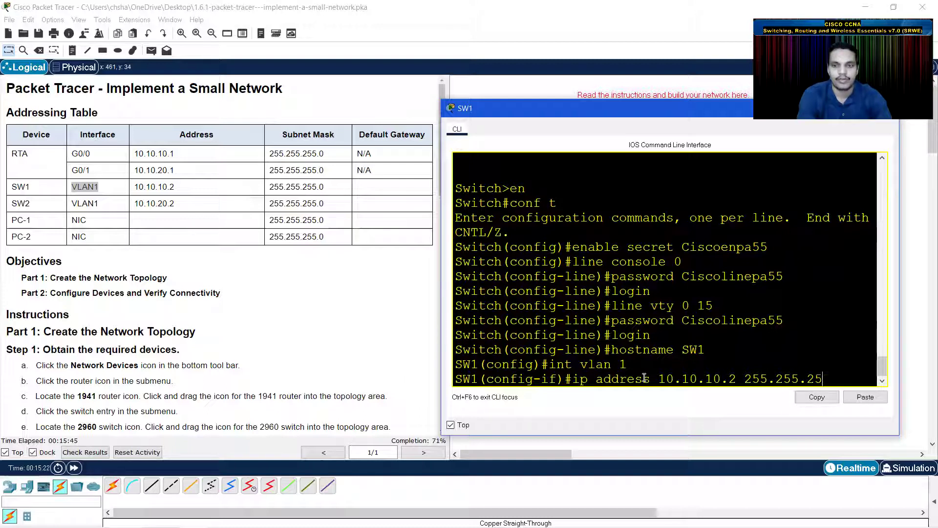
text(0)
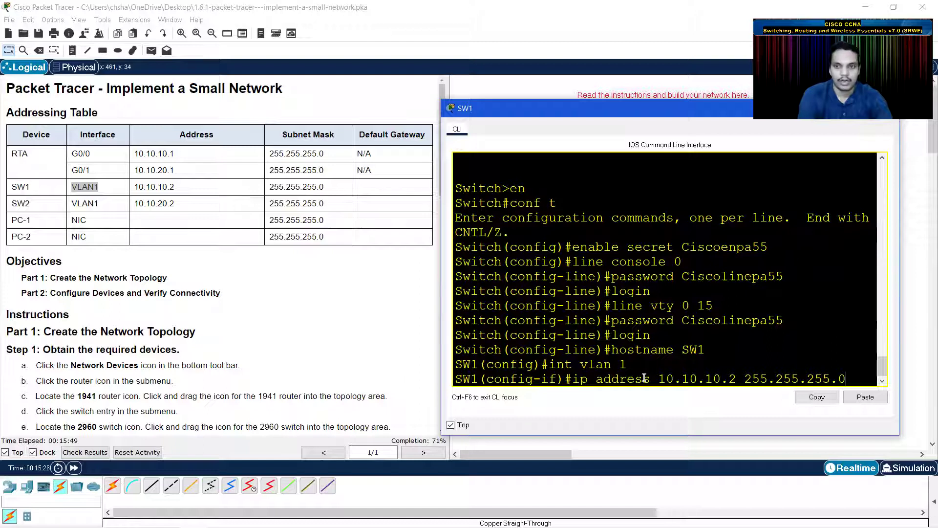
key(Return)
- Bring VLAN 1 up with no shutdown and start entering default gateway 10.10.10.1
text(no sh)
key(Return)
key(Return)
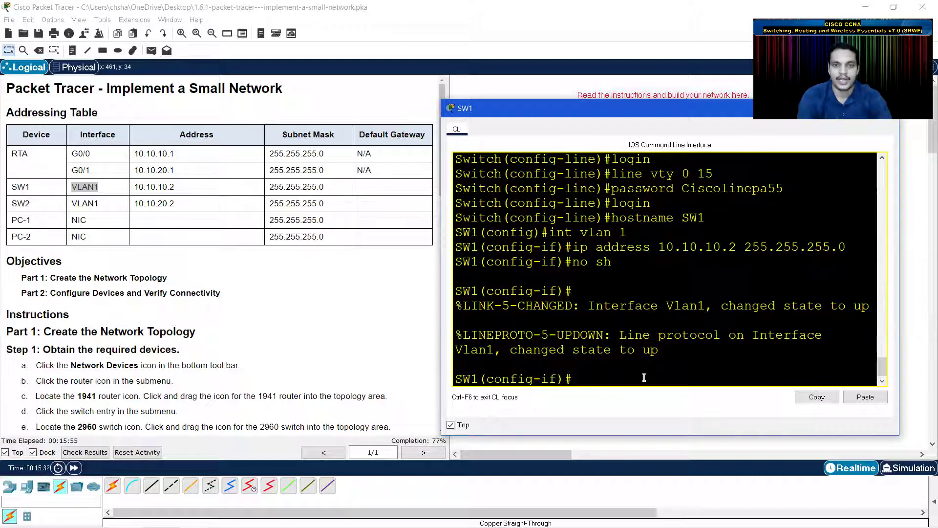
text(i)
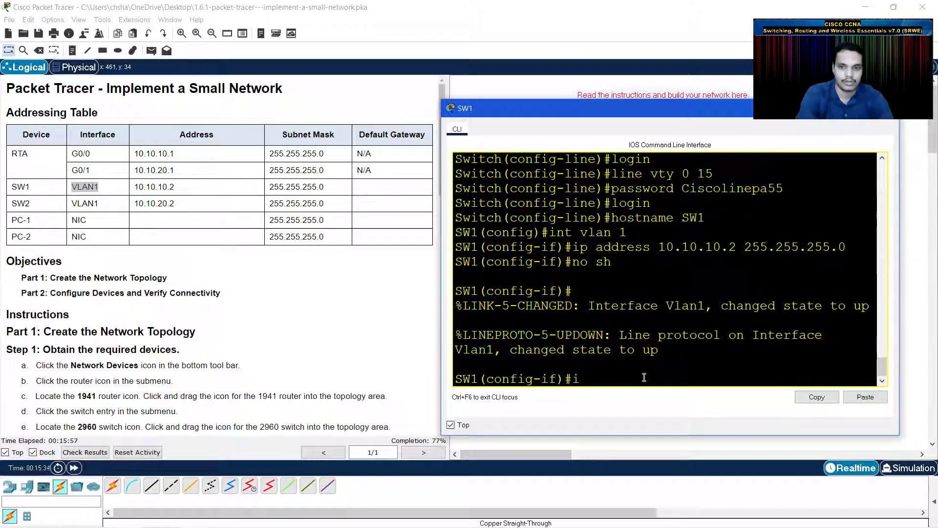
text(p default-gateway)
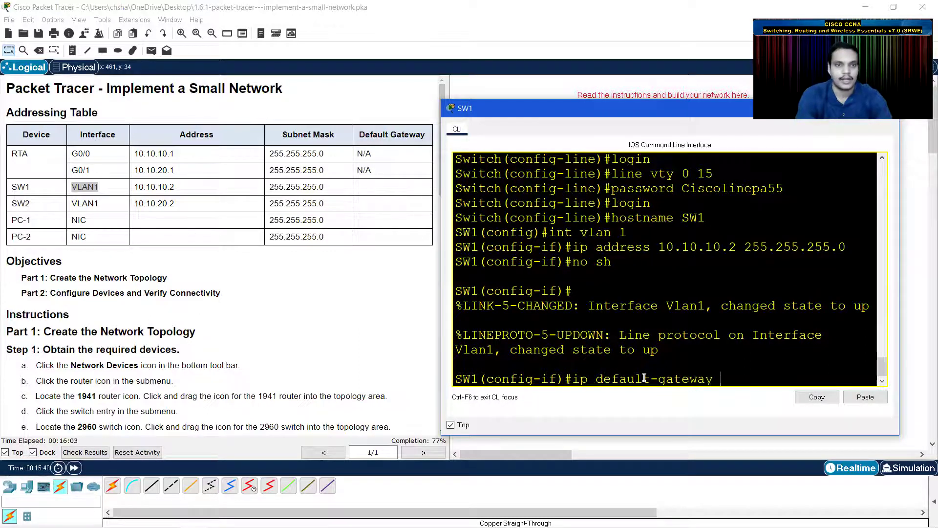
text( 10.1)
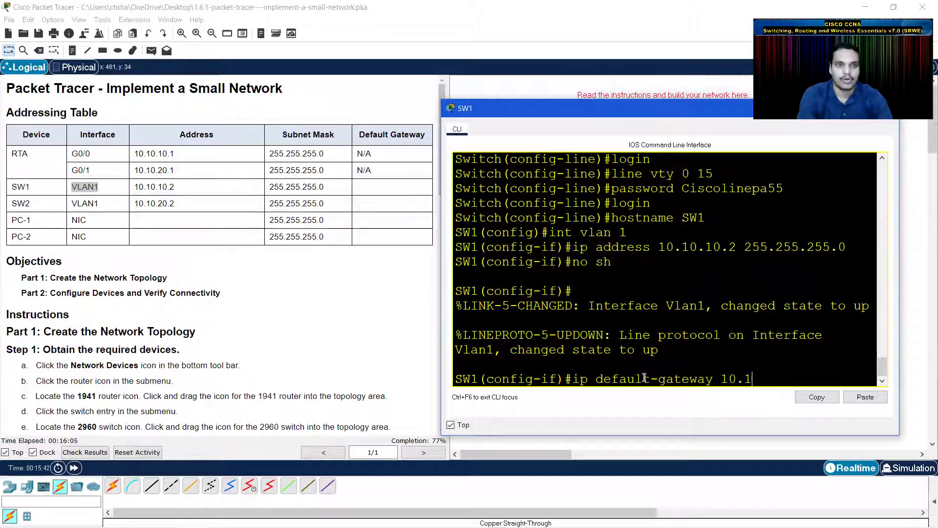
text(0.10.1)
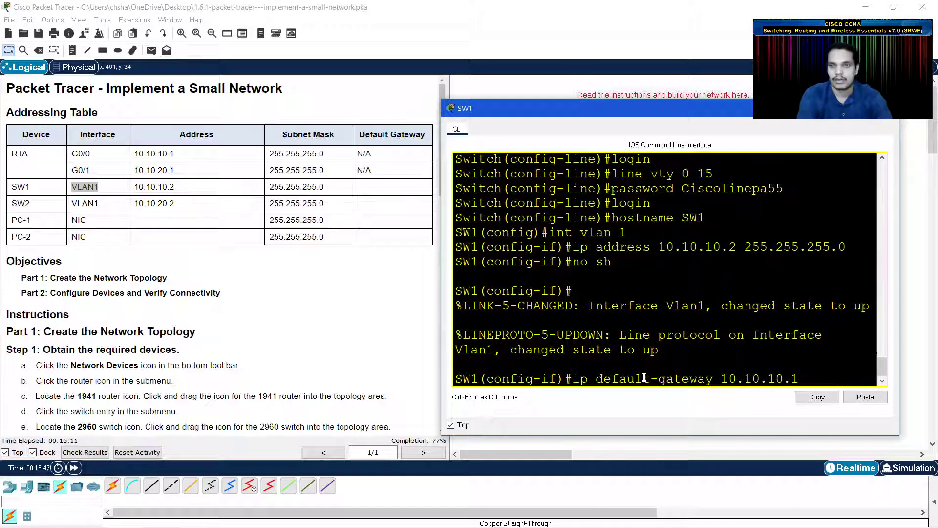
- Apply default gateway 10.10.10.1 on SW1 and exit configuration mode with end
key(Return)
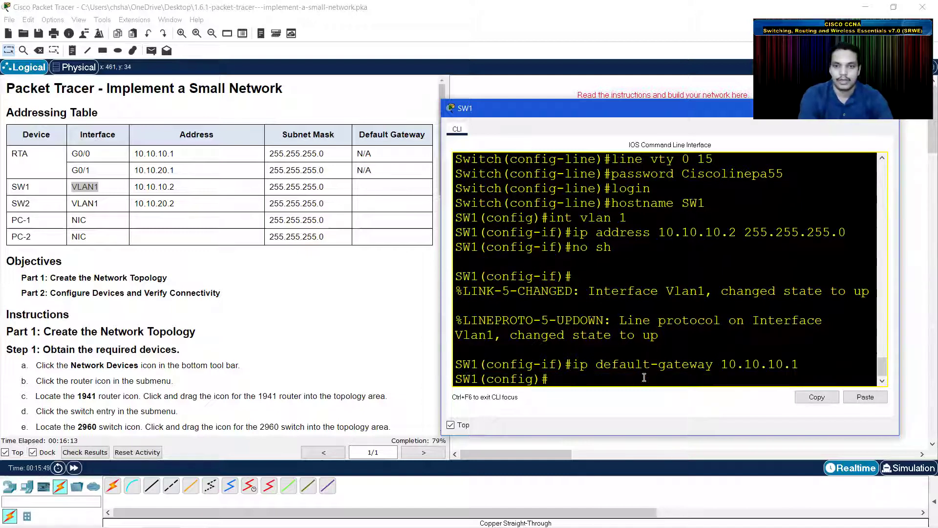
text(end)
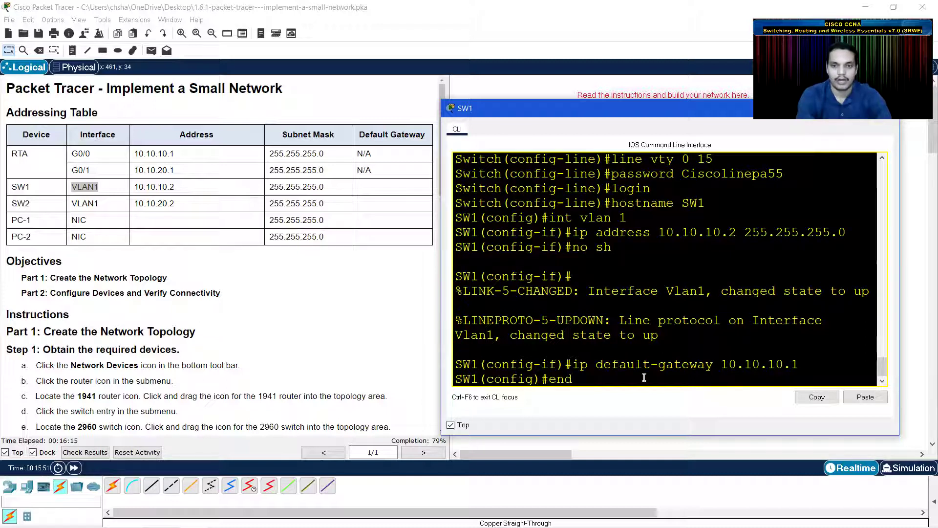
key(Return)
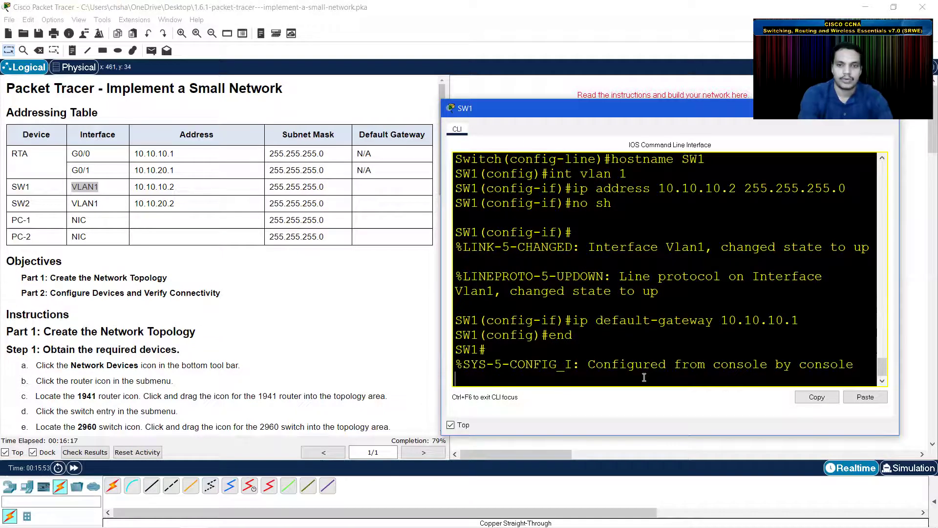
key(Return)
- Save SW1's running-config to startup-config and untick Top on its console window
text(sho)
key(BackSpace)
key(BackSpace)
key(BackSpace)
text(copy run)
key(Tab)
text(sta)
key(Tab)
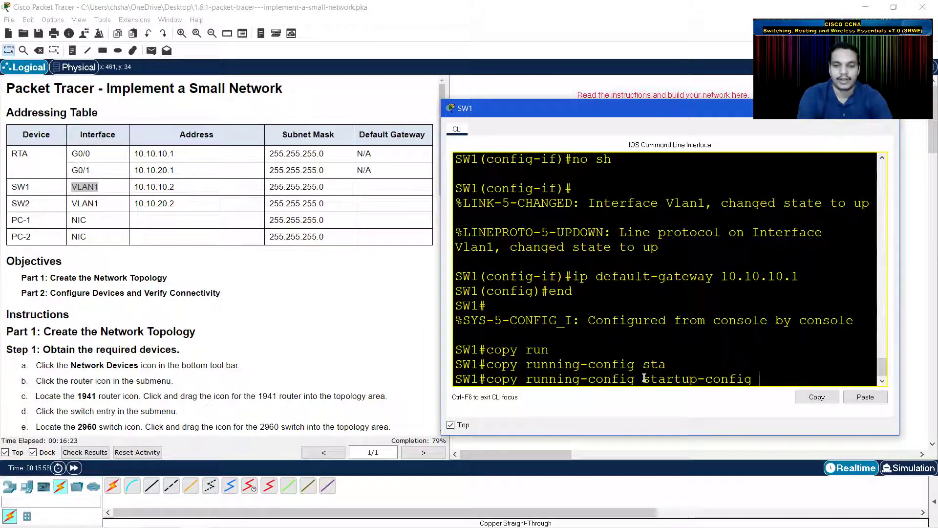
key(Return)
key(Return)
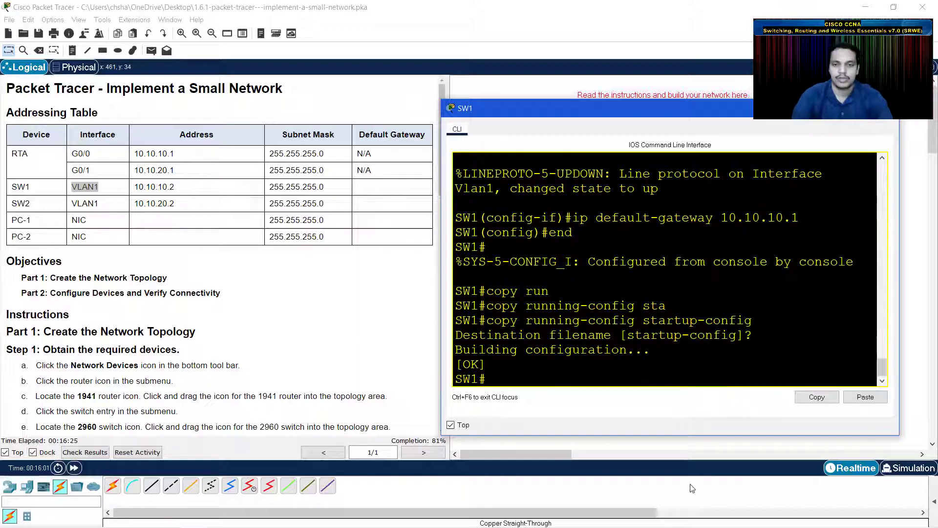
click(462, 423)
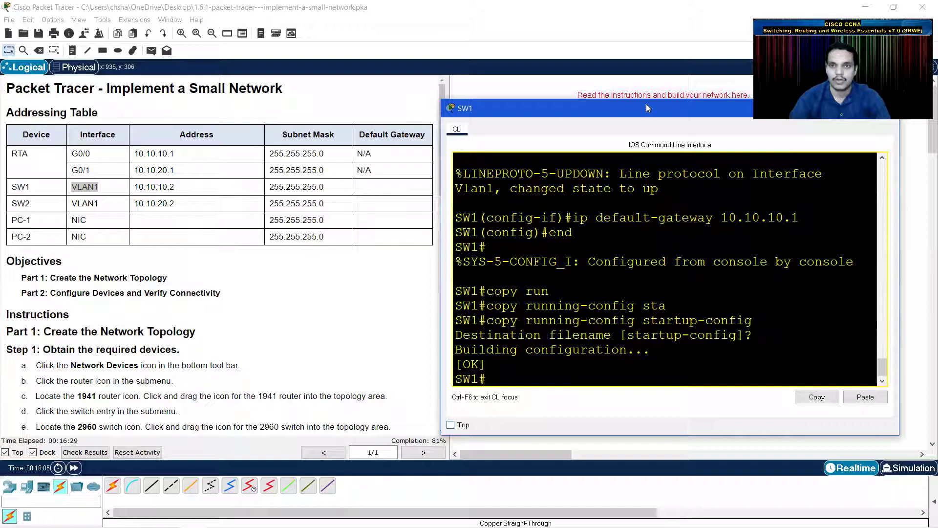
- Open SW2's CLI, keep it on top, and enter global configuration mode
click(645, 88)
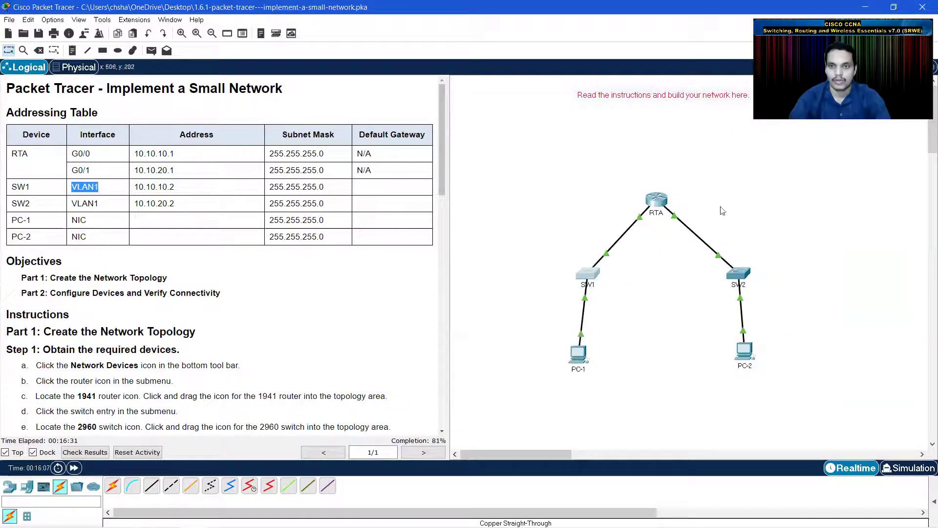
click(738, 277)
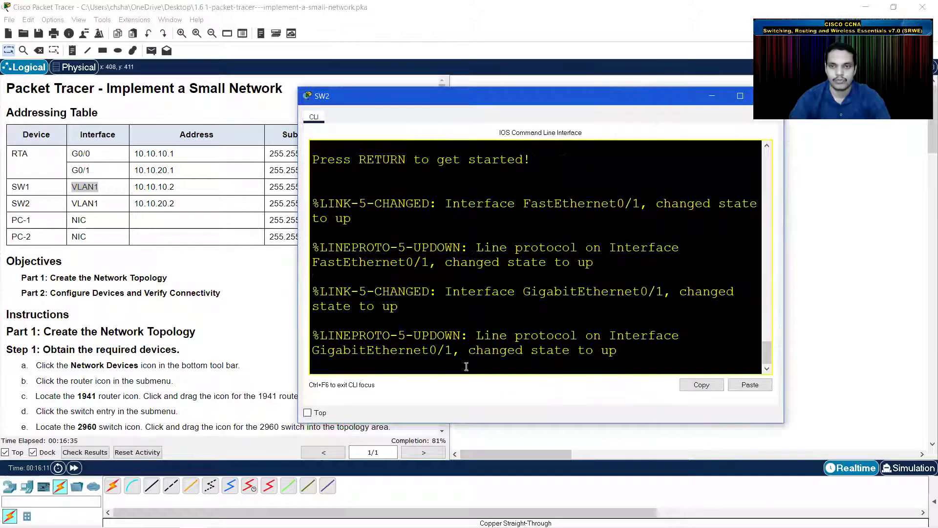
click(307, 412)
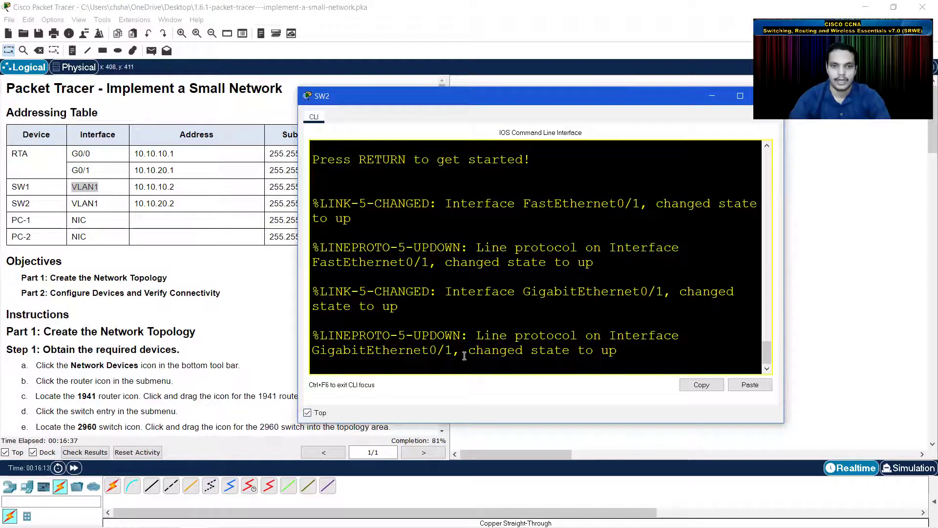
key(Return)
text(en)
key(Return)
text(conf t)
key(Return)
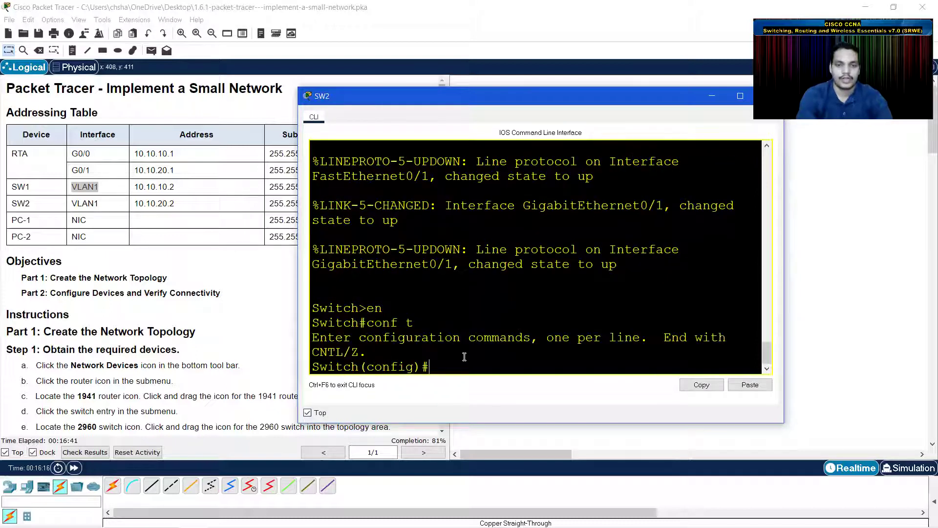
- Set SW2's hostname to SW2 and configure an encrypted enable secret password
text(hostname S)
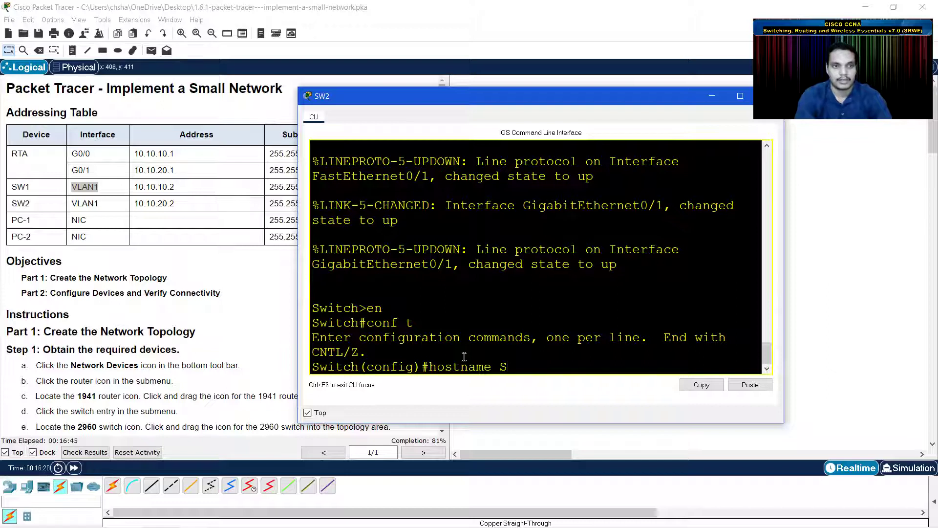
text(W2)
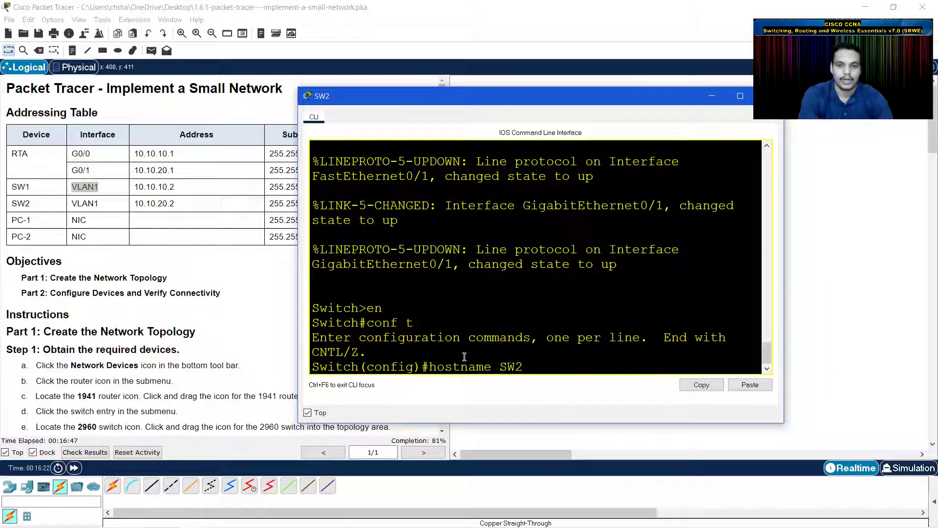
key(Return)
text(en)
text(b)
text(be)
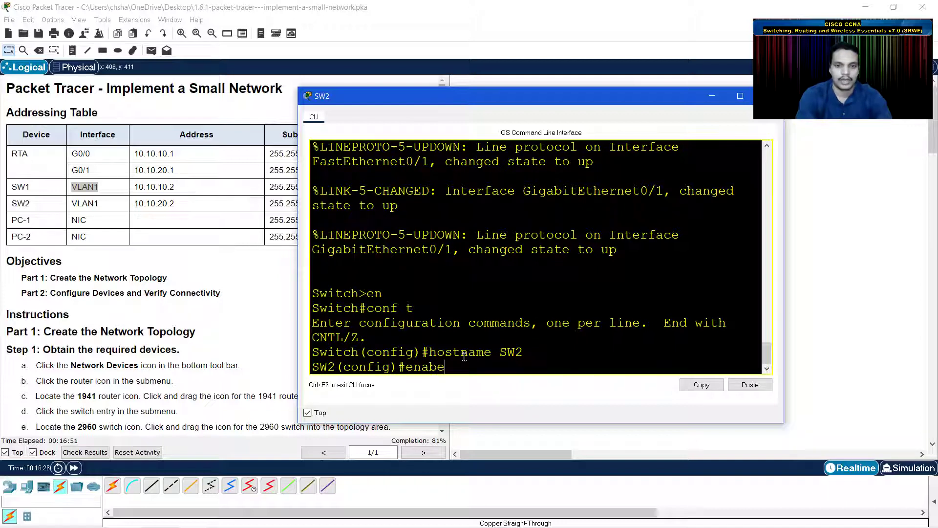
key(BackSpace)
text(le secret Cisco)
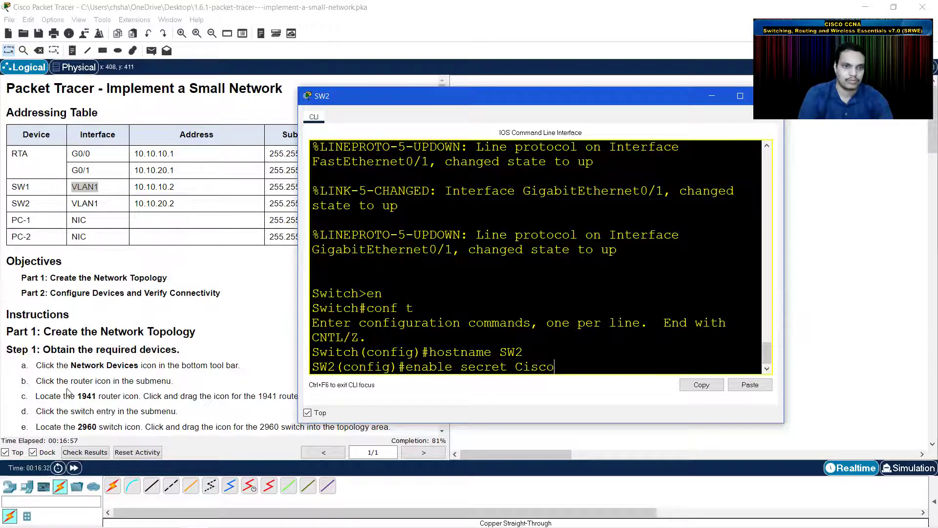
scroll(169, 323, down, 5)
scroll(165, 328, up, 3)
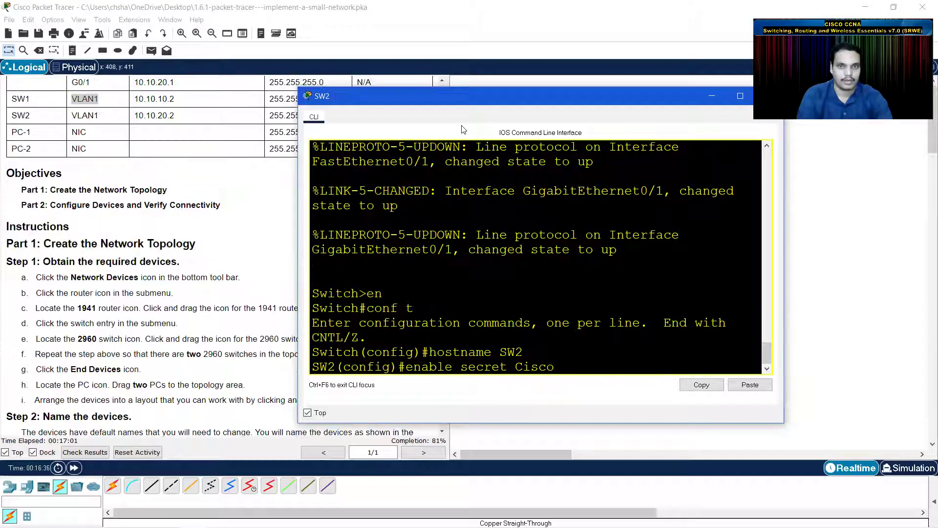
drag(471, 98, 562, 96)
scroll(175, 280, down, 3)
scroll(174, 280, down, 9)
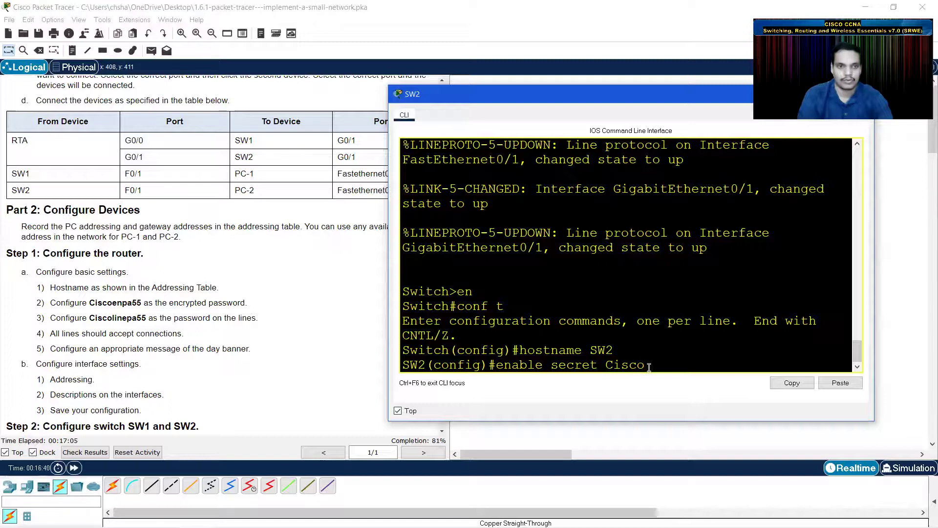
text(enpa)
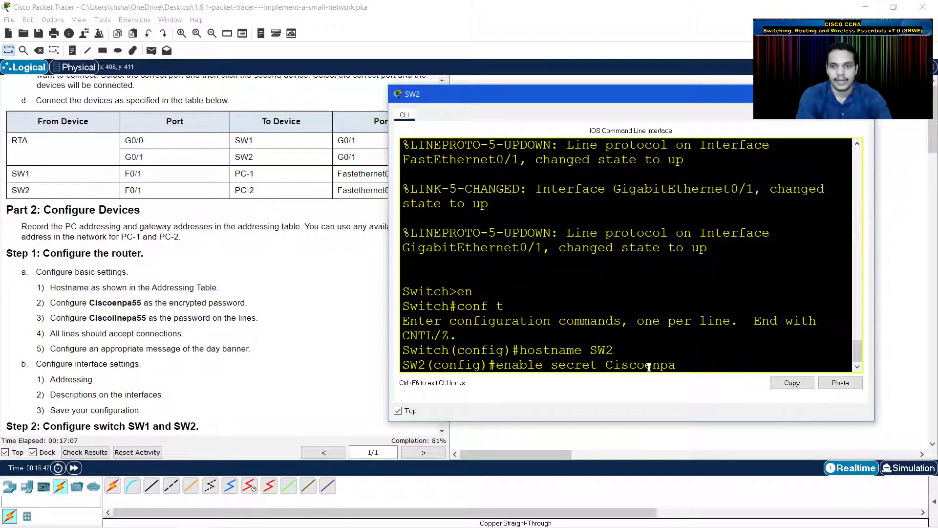
text(55)
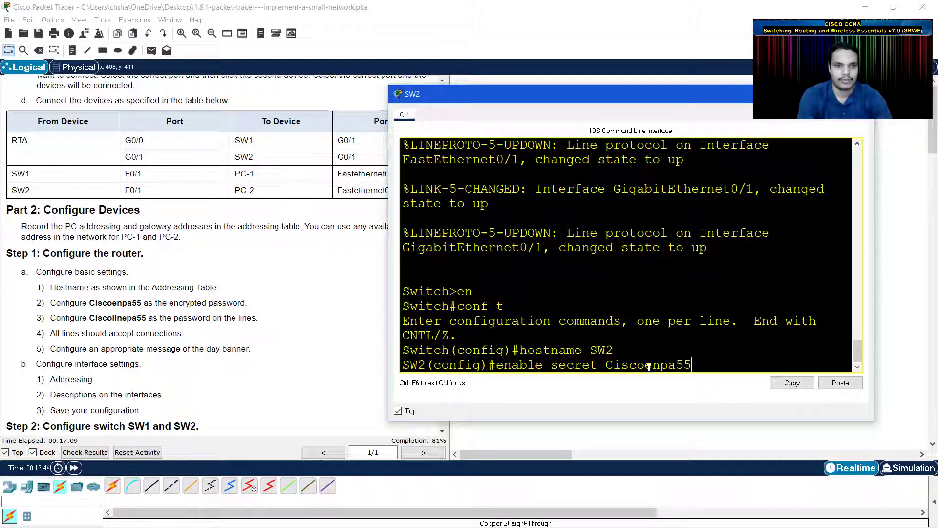
key(Return)
- Give line console 0 a password and require login
text(l)
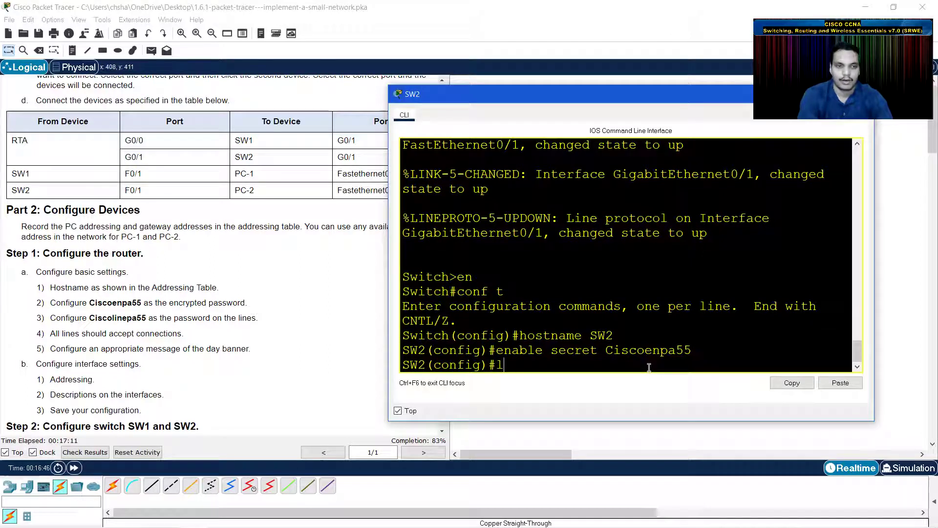
text(ine consol)
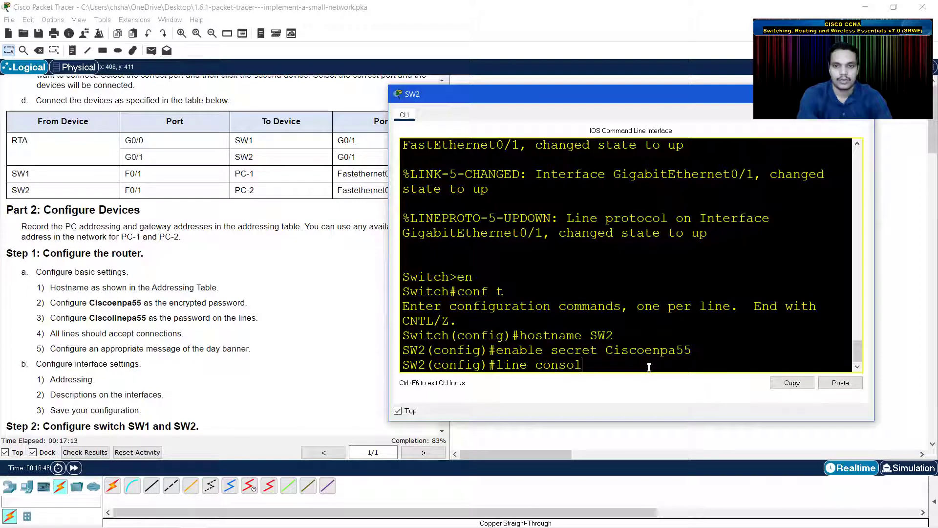
text(e 0)
key(Return)
text(password)
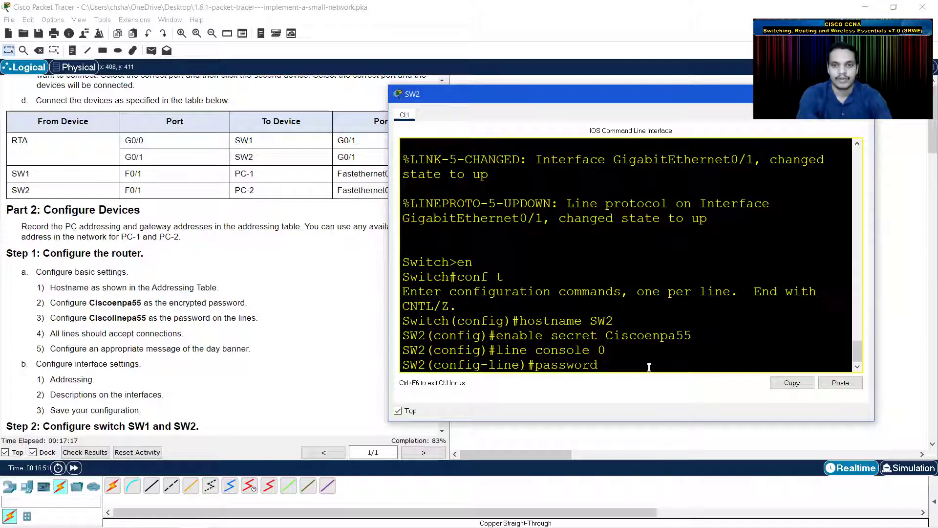
text( Cisco)
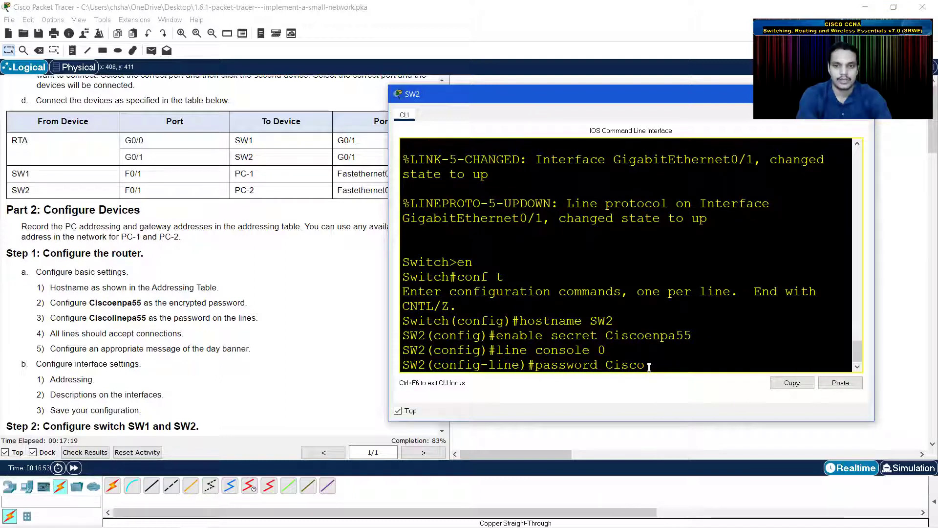
text(line)
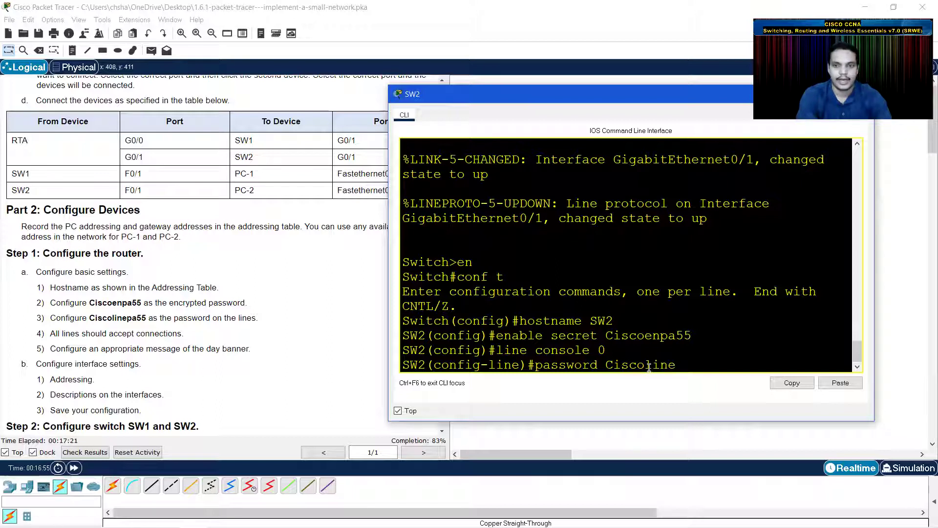
text(pa55)
key(Return)
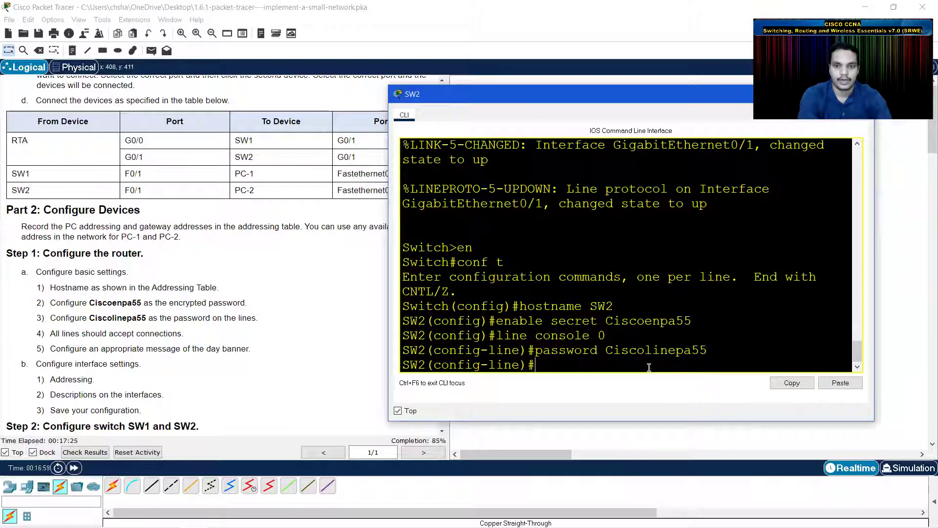
text(login)
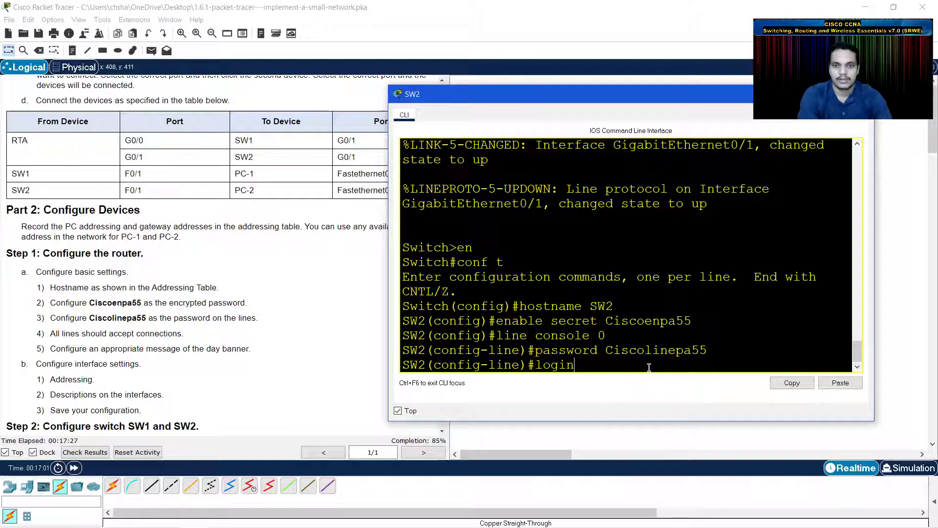
key(Return)
- Give line vty 0 15 the same password and require login
text(line vty 0 15)
key(Return)
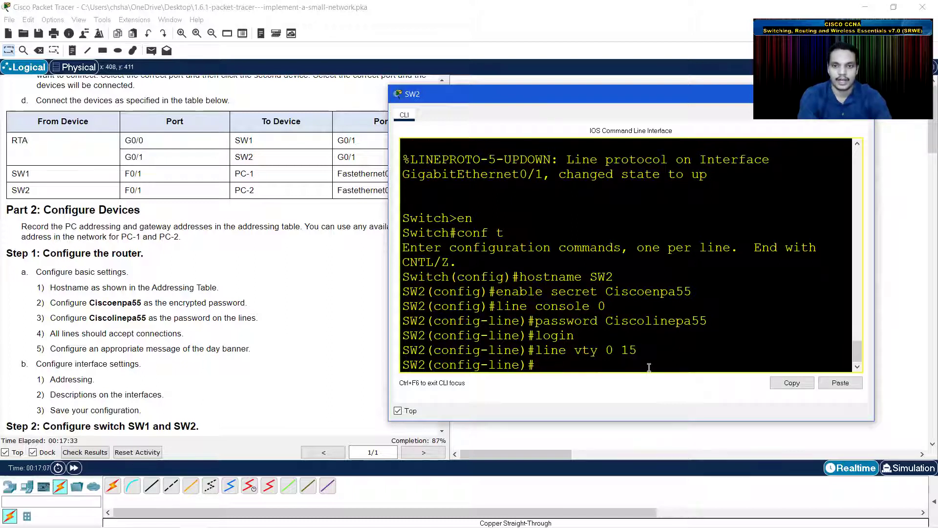
key(Up)
key(Up)
key(Up)
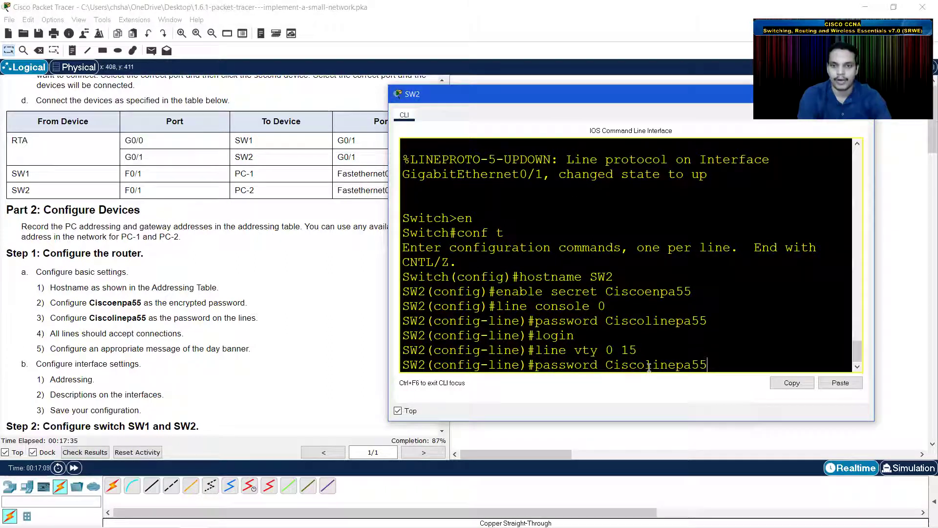
key(Return)
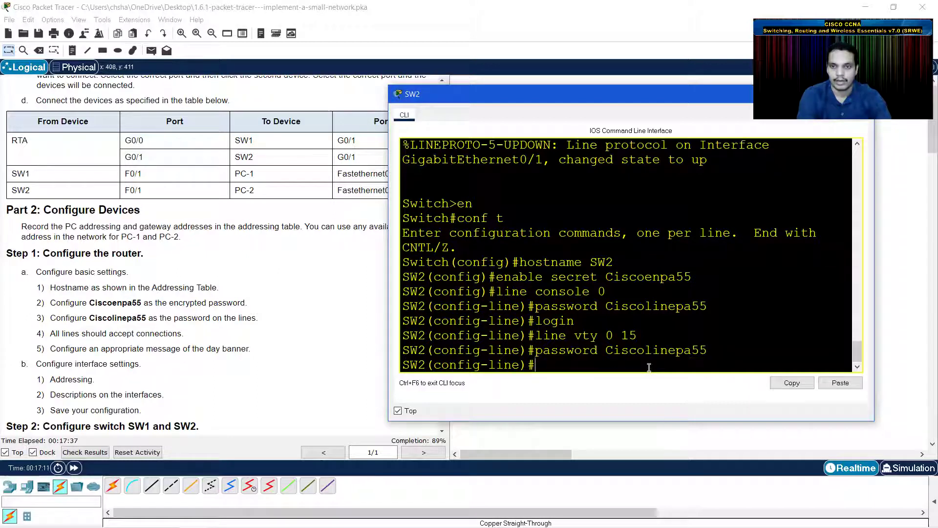
key(Up)
key(Up)
key(Up)
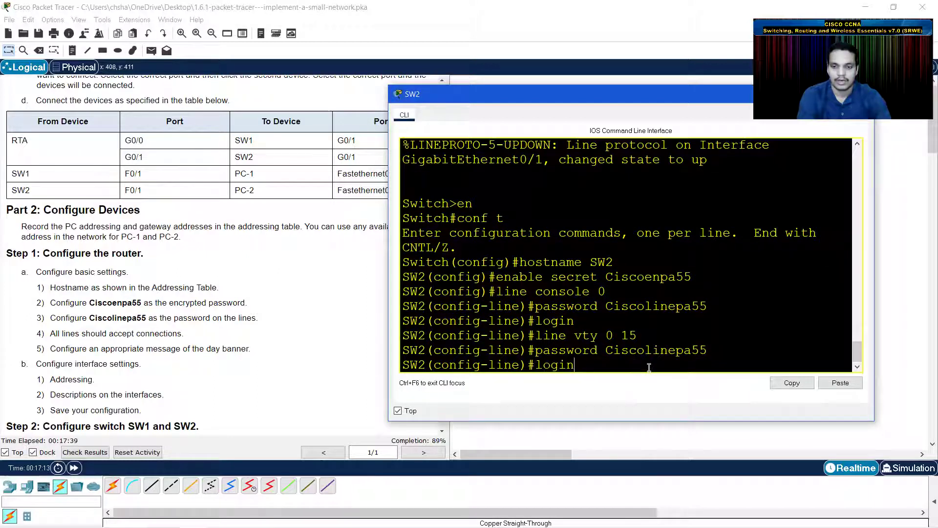
key(Return)
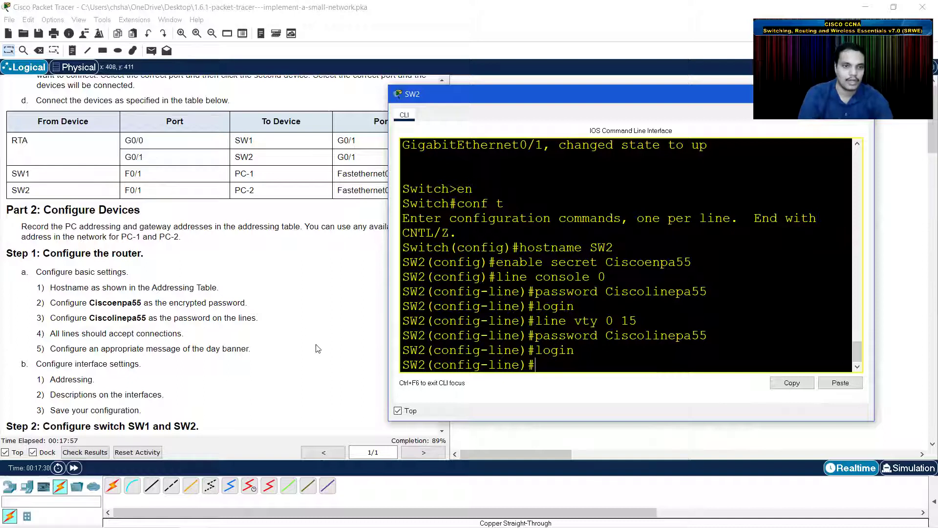
- Under interface vlan 1 on SW2, set ip address 10.10.20.2 255.255.255.0
scroll(256, 297, down, 3)
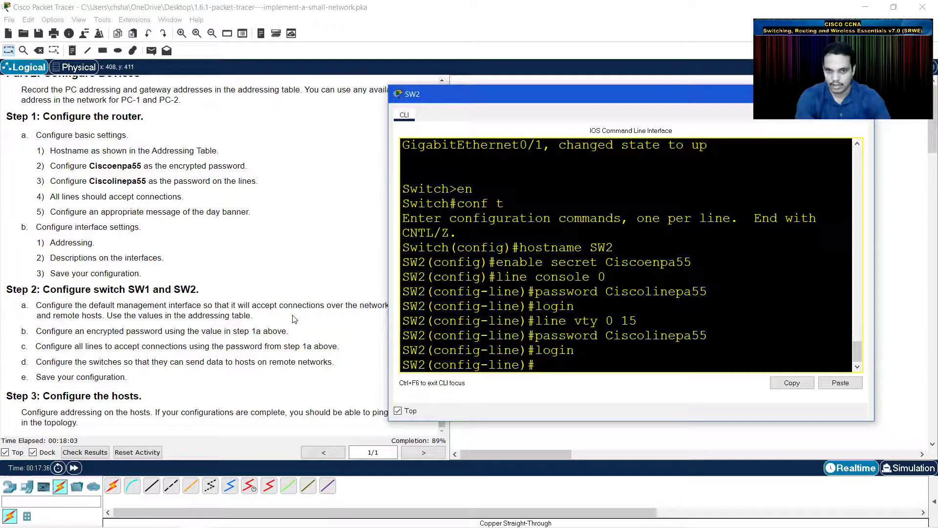
text(int vlan )
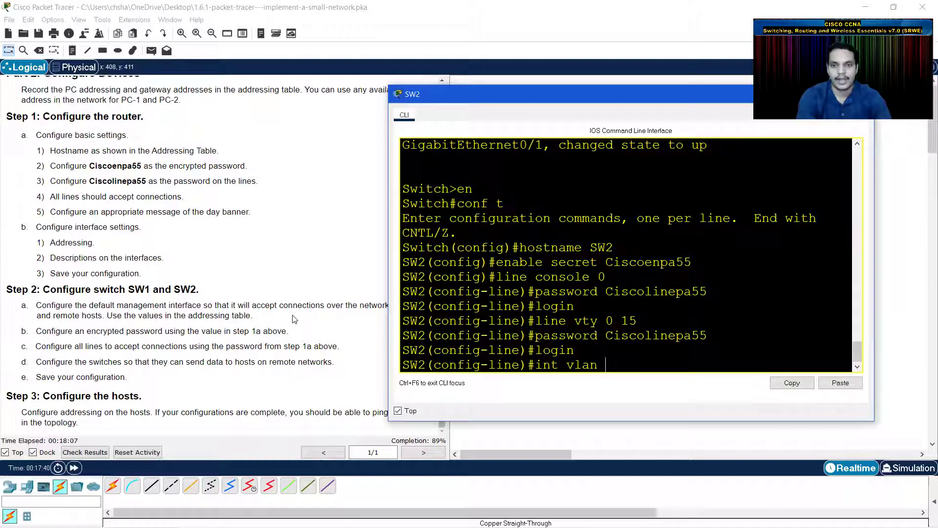
text(1)
key(Return)
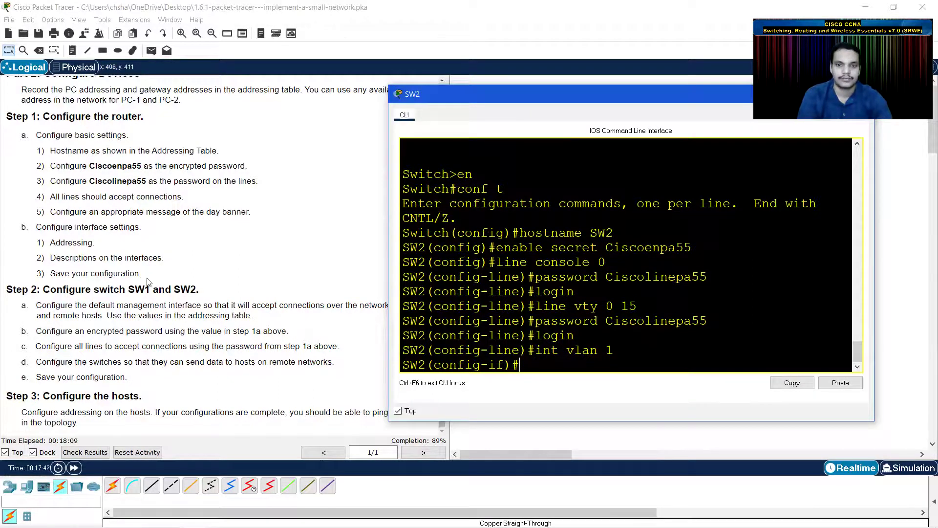
scroll(149, 281, up, 6)
scroll(120, 271, up, 10)
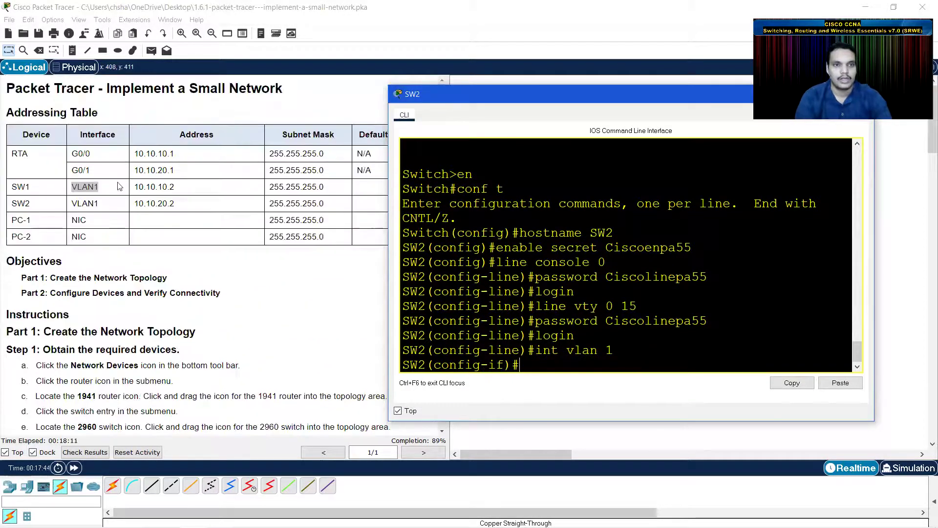
drag(177, 205, 134, 204)
click(553, 345)
text(ip addres)
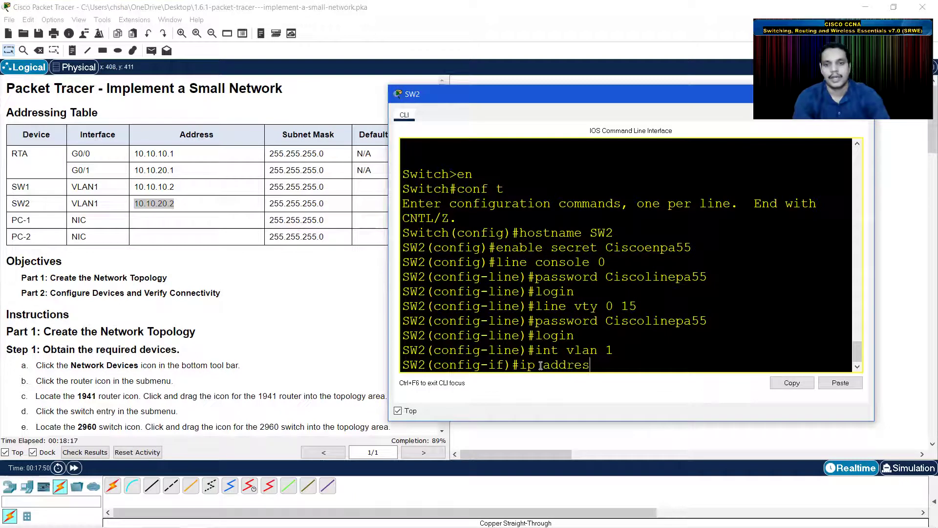
text(s 10.10.10)
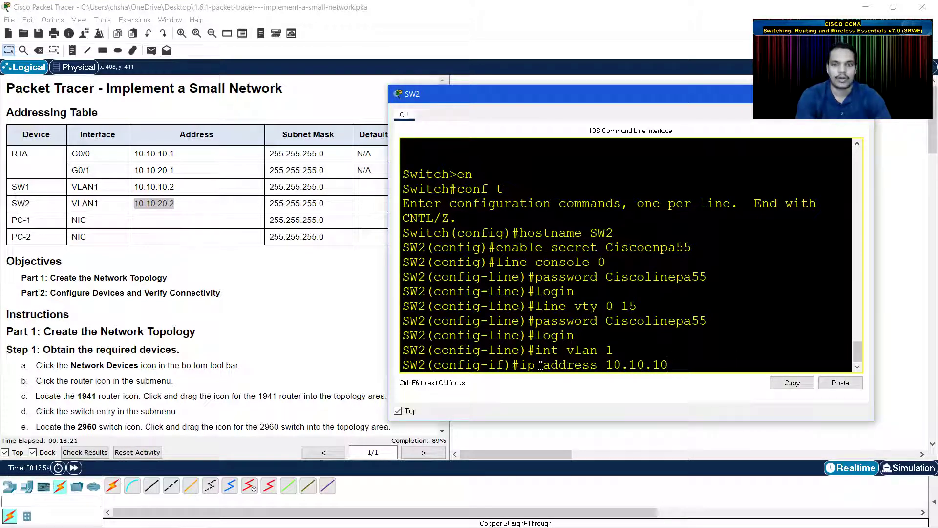
key(BackSpace)
key(BackSpace)
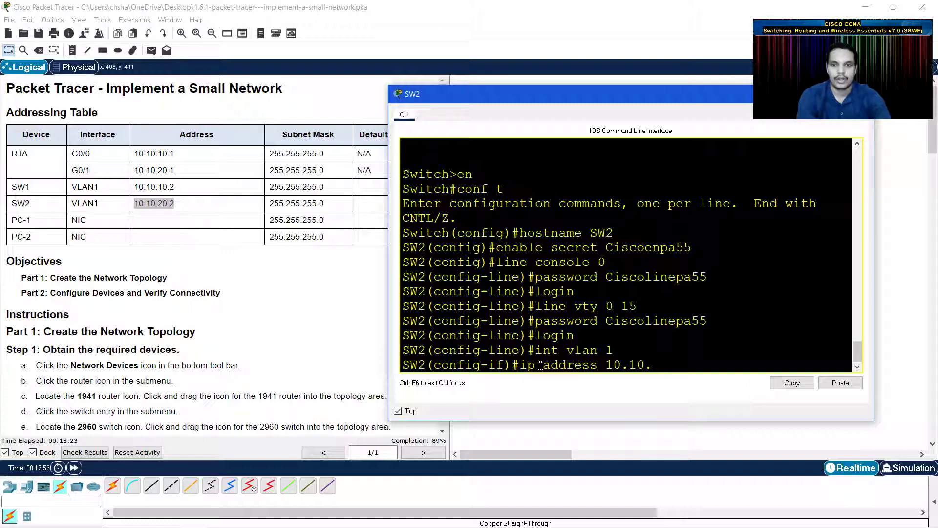
text(20.2)
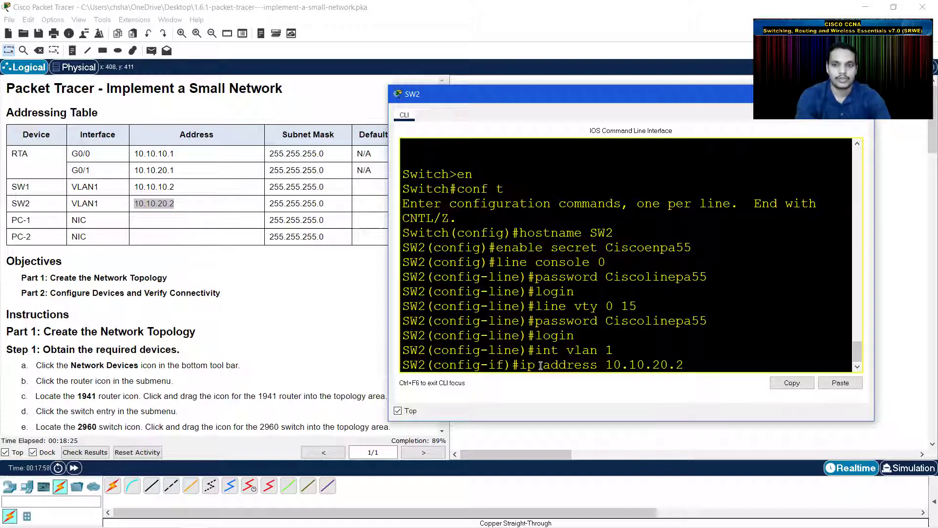
text( 255.255.2)
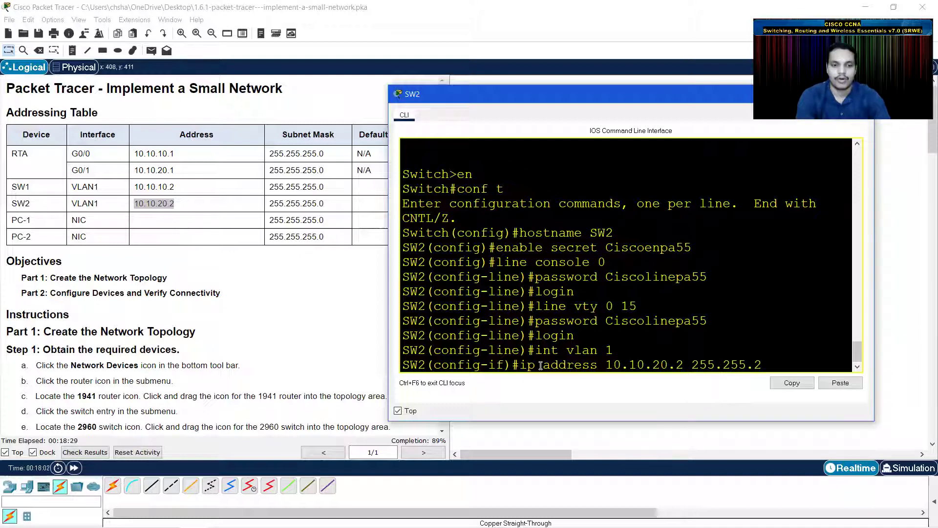
text(55.0)
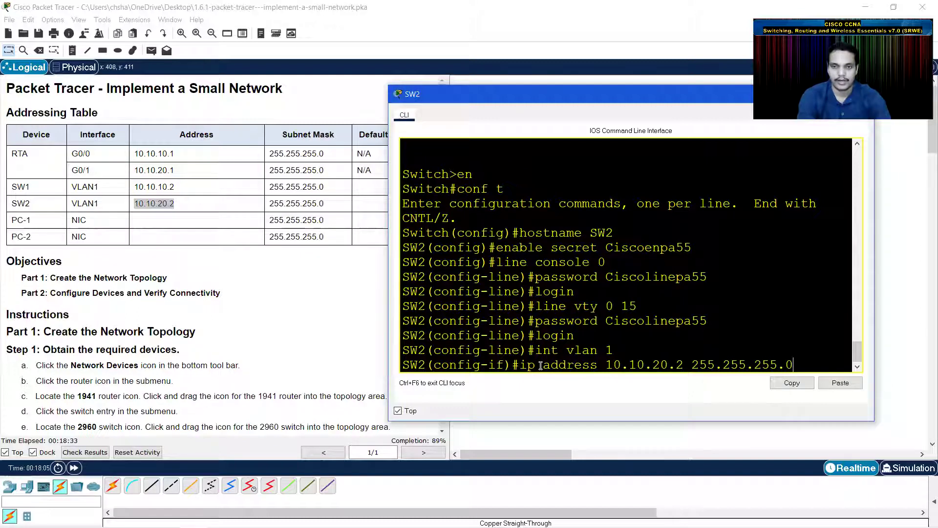
key(Return)
- Bring SW2's VLAN 1 interface up with no shutdown
text(no sh)
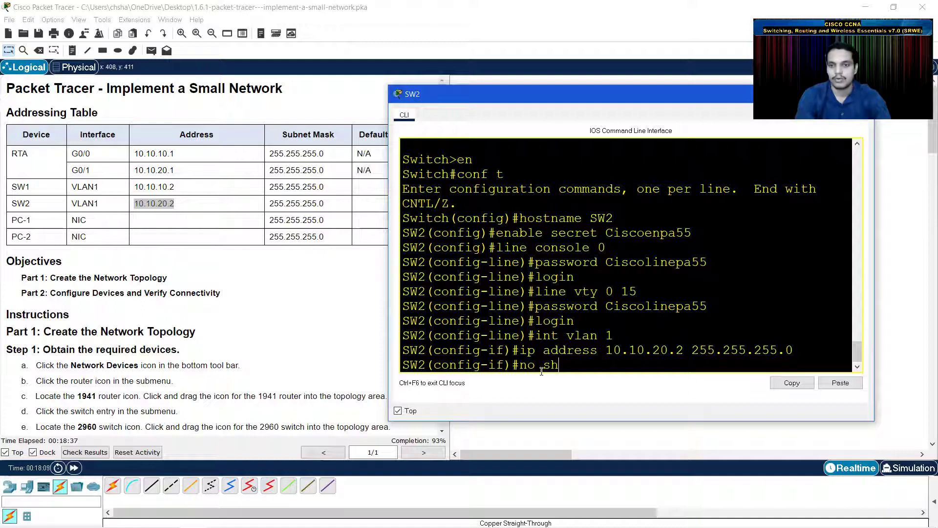
key(Return)
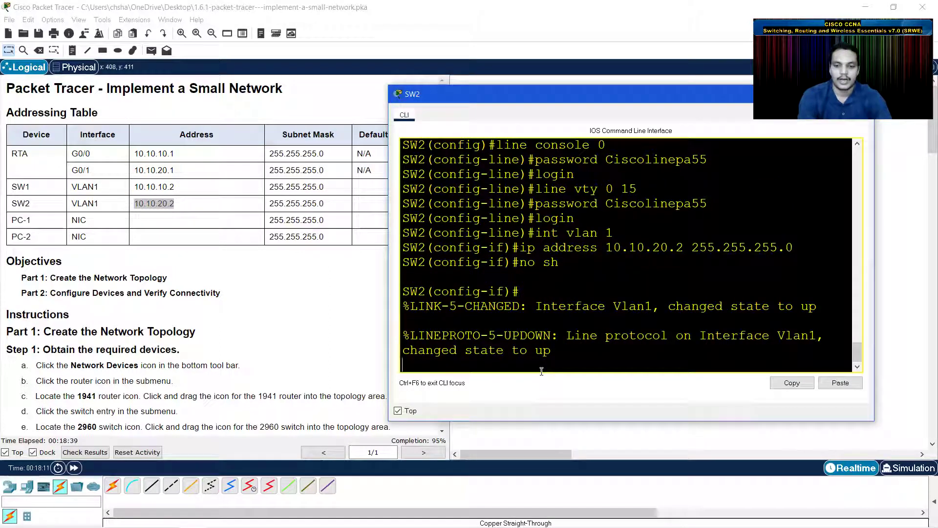
key(Return)
- Set SW2's default gateway to 10.10.20.1 and return to the privileged prompt with end
text(ip de)
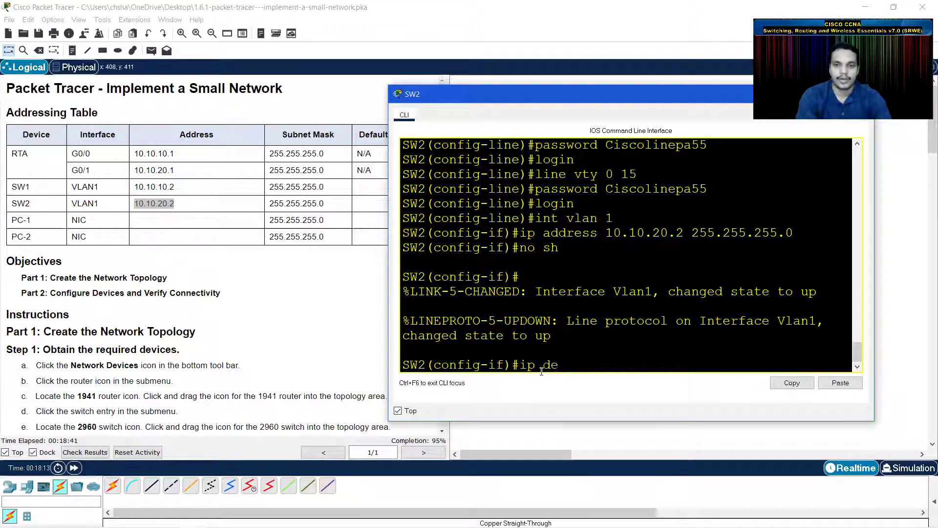
text(fault-gatew)
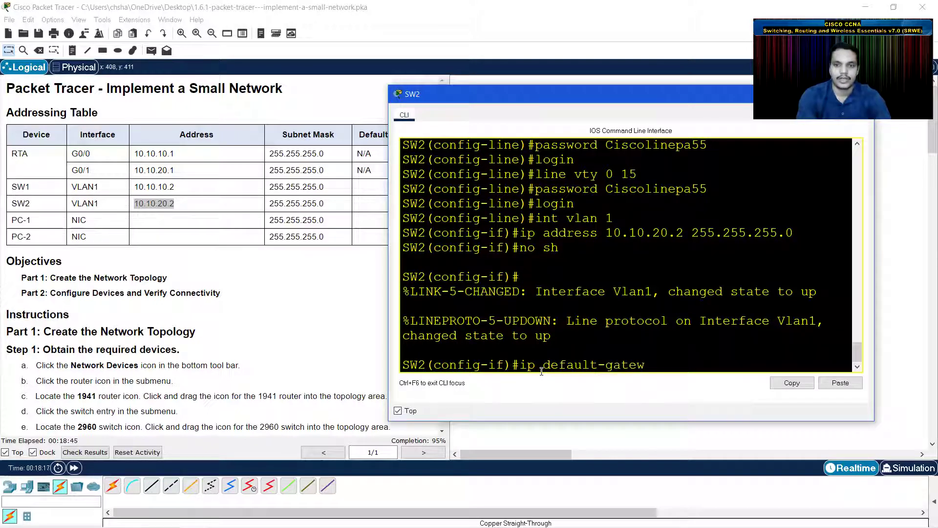
text(ay 10.10.20.)
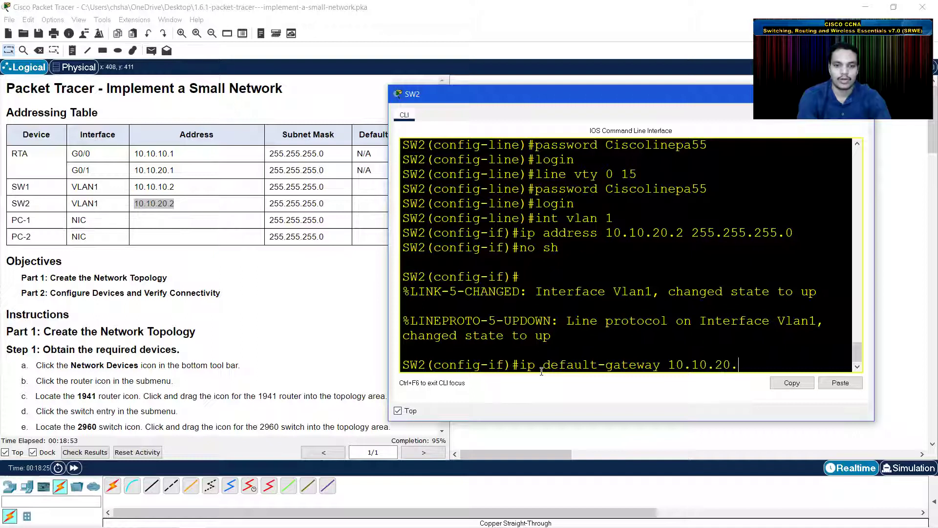
text(2)
key(BackSpace)
text(1)
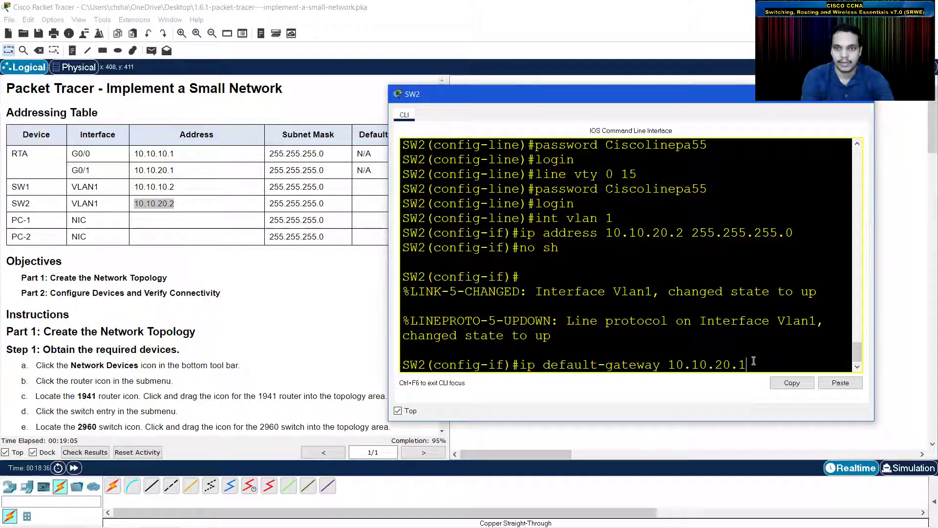
key(Return)
text(enx)
key(Return)
text(end)
key(Return)
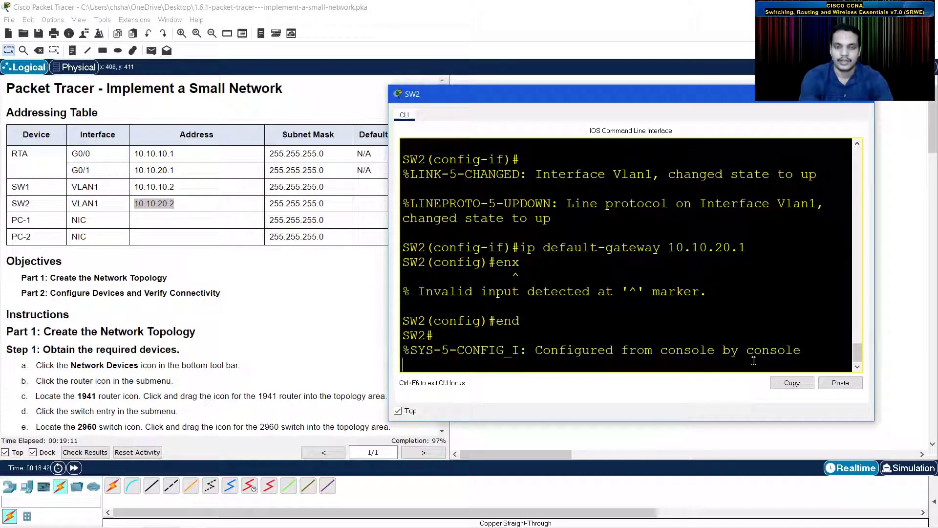
- Run copy running-config startup-config on SW2, accepting the default filename
key(Return)
text(copy runn)
key(Tab)
text(stat)
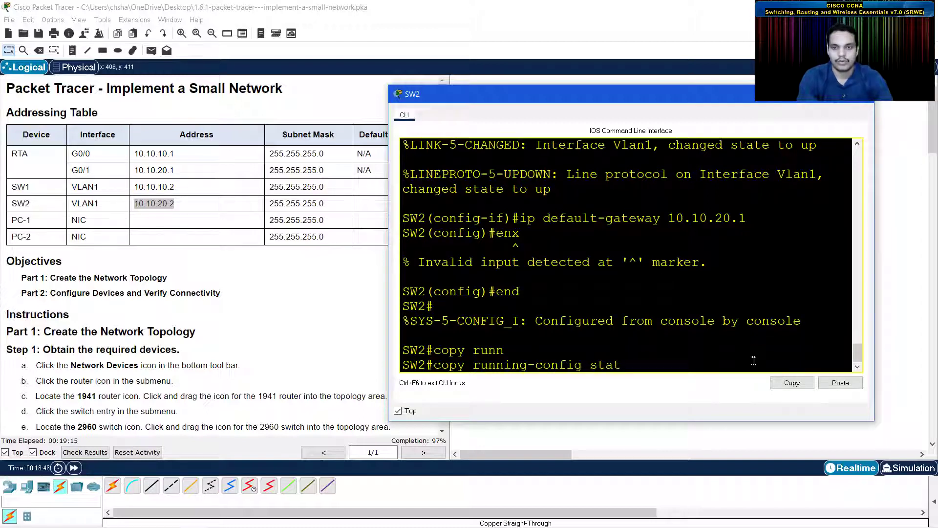
key(BackSpace)
text(r)
key(Tab)
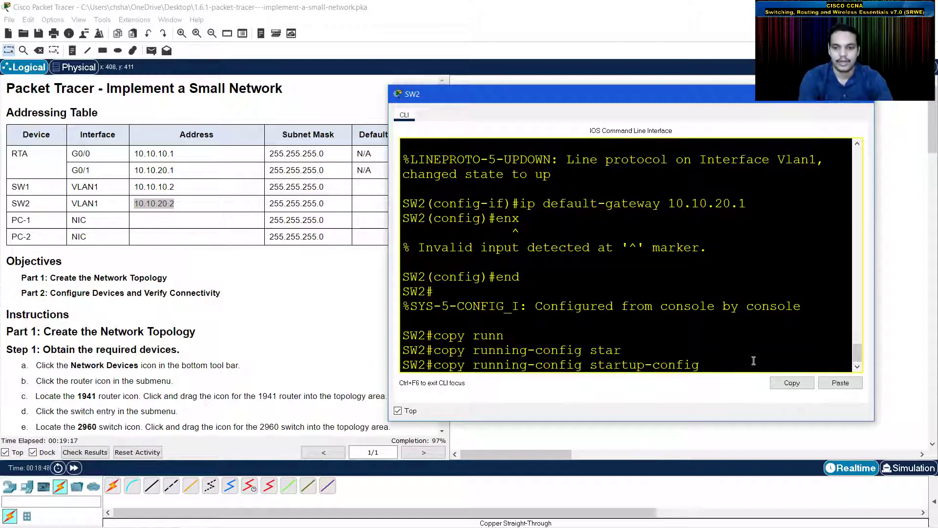
key(Return)
key(Return)
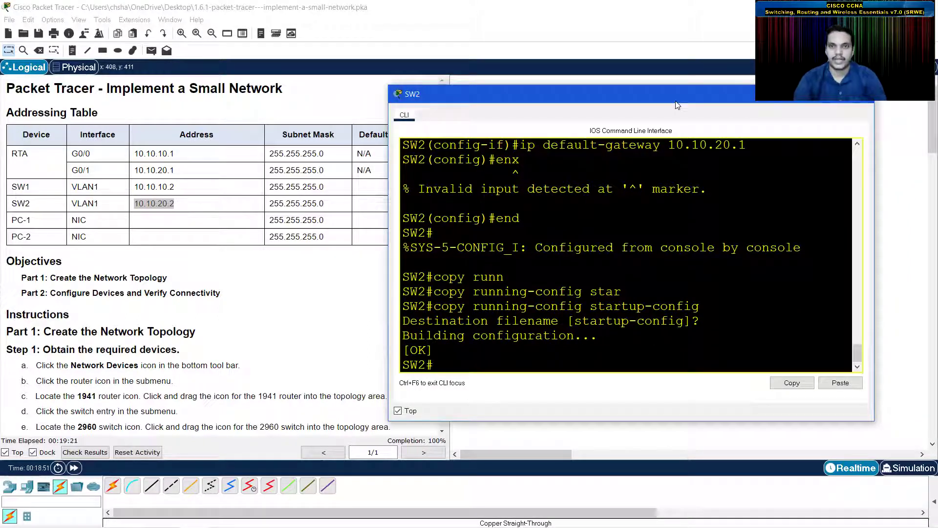
drag(675, 100, 695, 169)
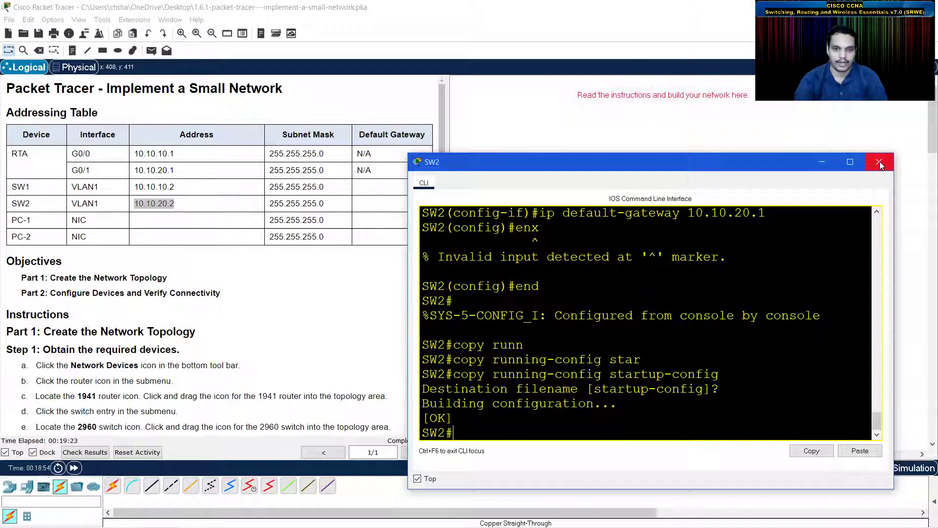
- From PC-1's Command Prompt, ping 10.10.20.3 and see 3 of 4 replies
click(879, 162)
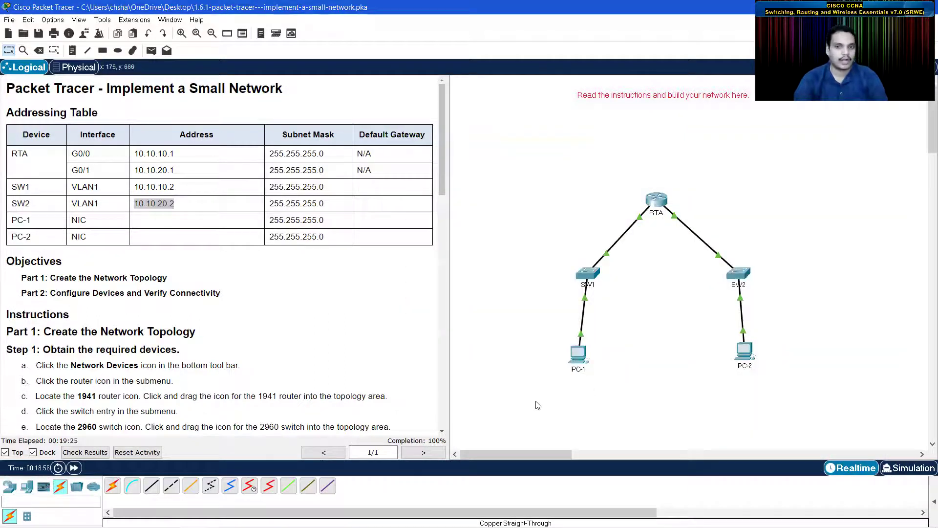
click(578, 355)
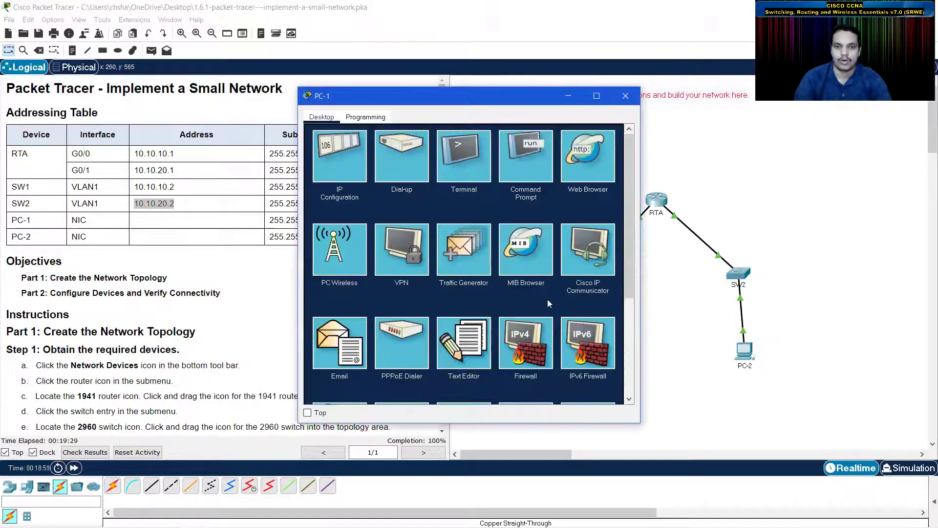
click(530, 154)
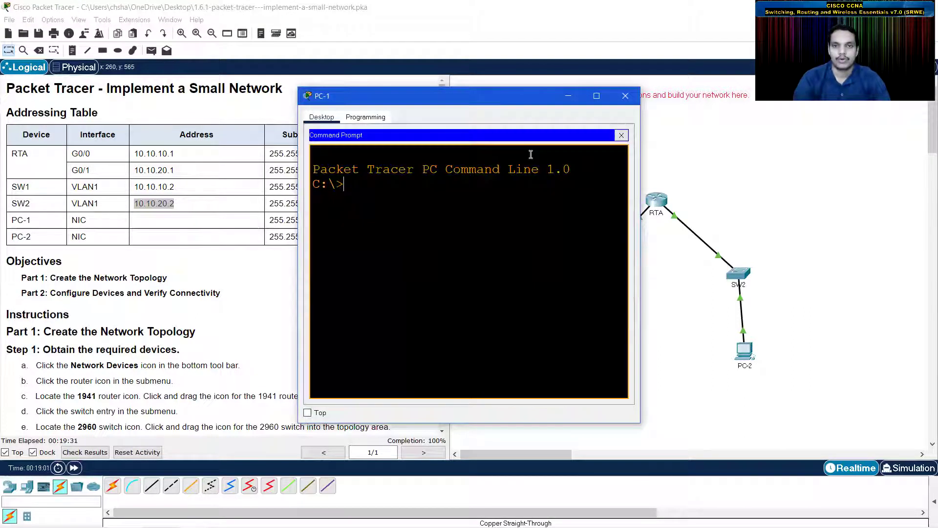
text(ping)
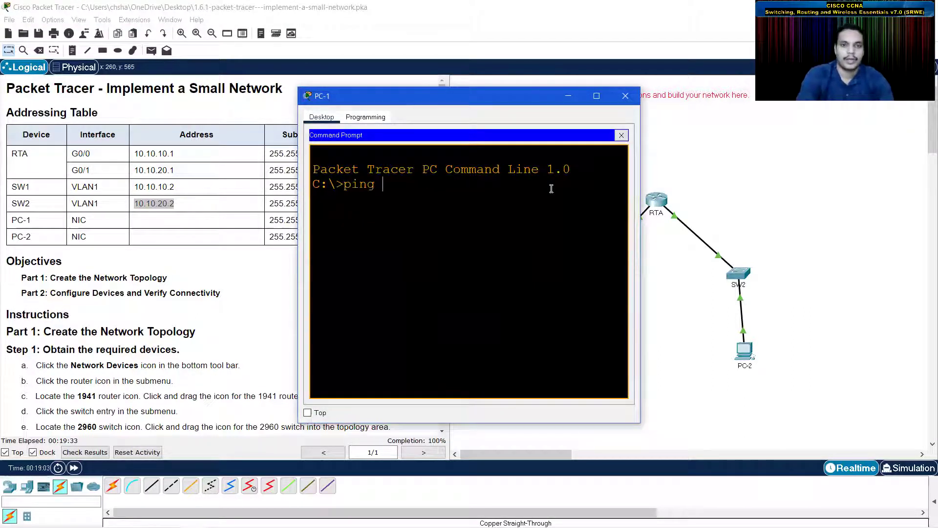
text( 10.)
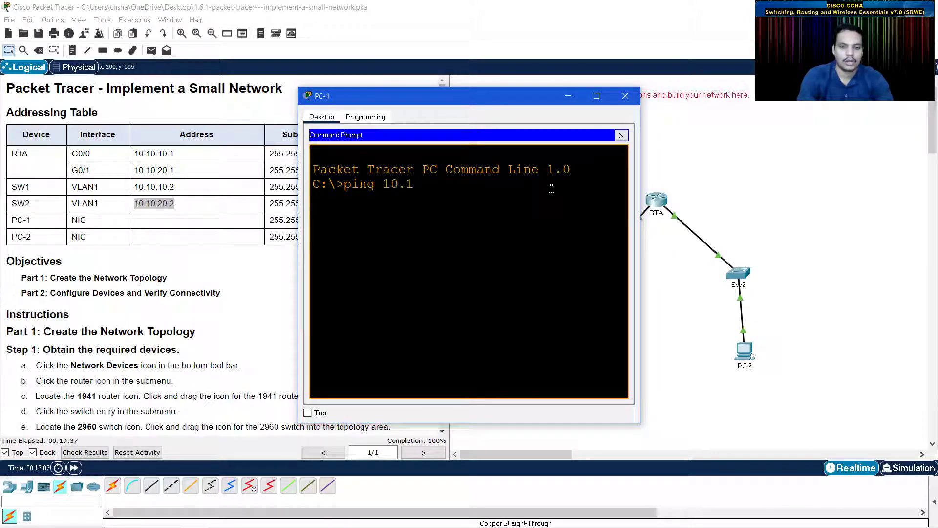
text(10.20.3)
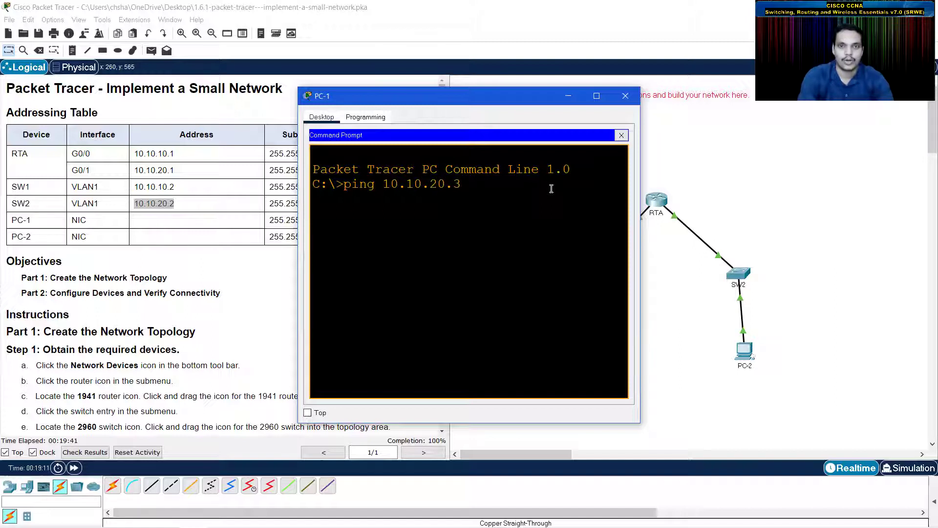
key(Return)
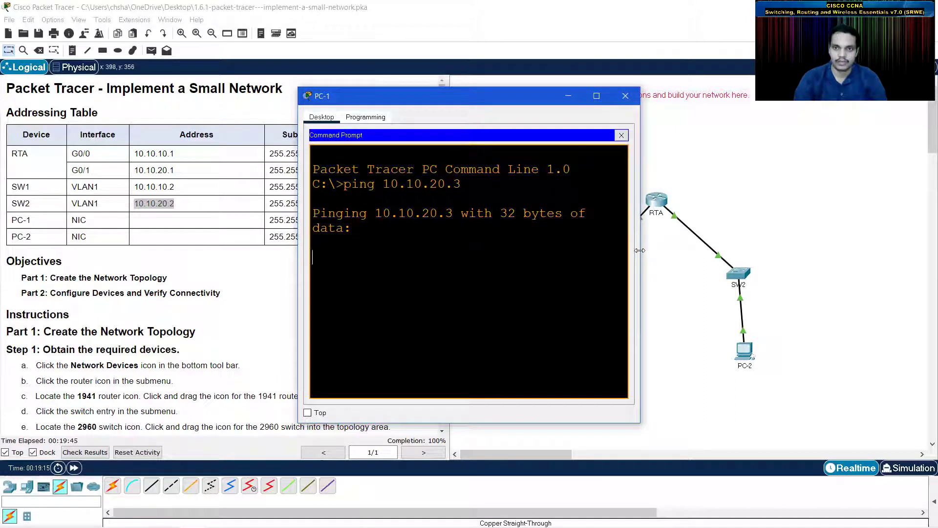
drag(640, 250, 741, 250)
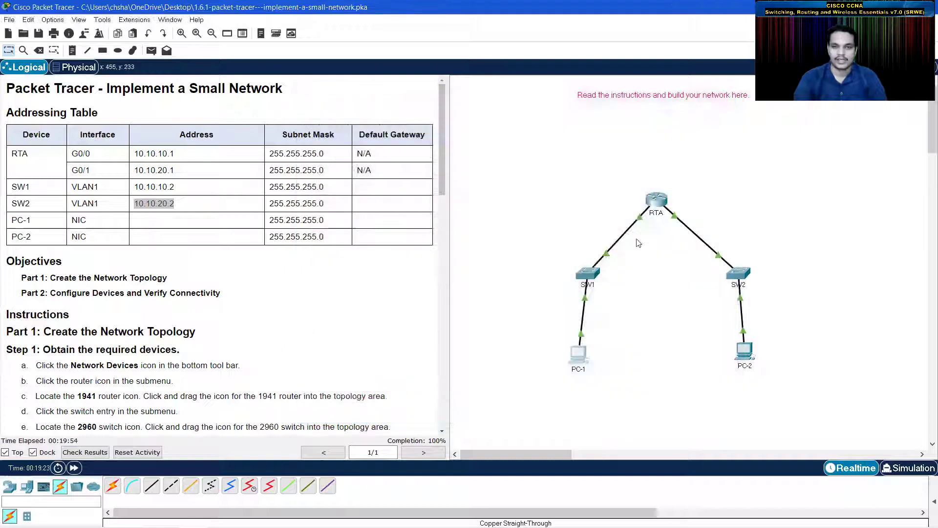
click(728, 96)
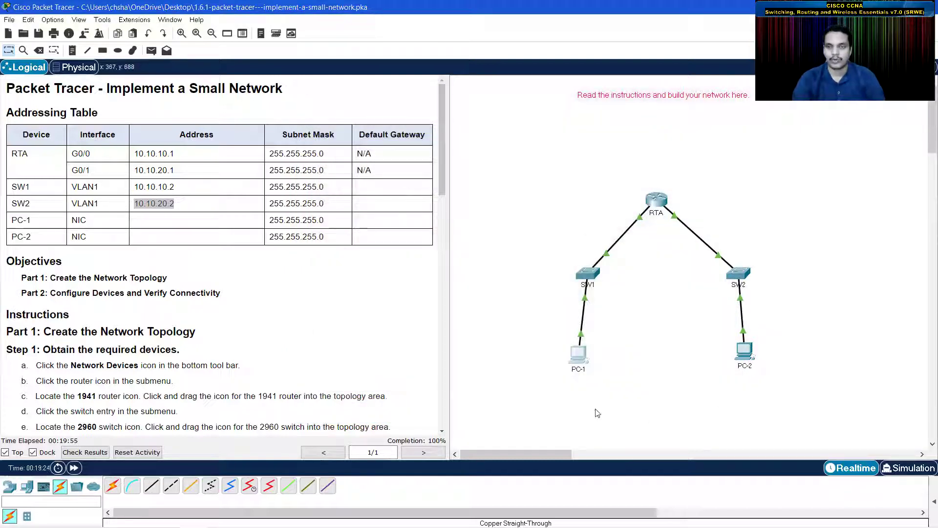